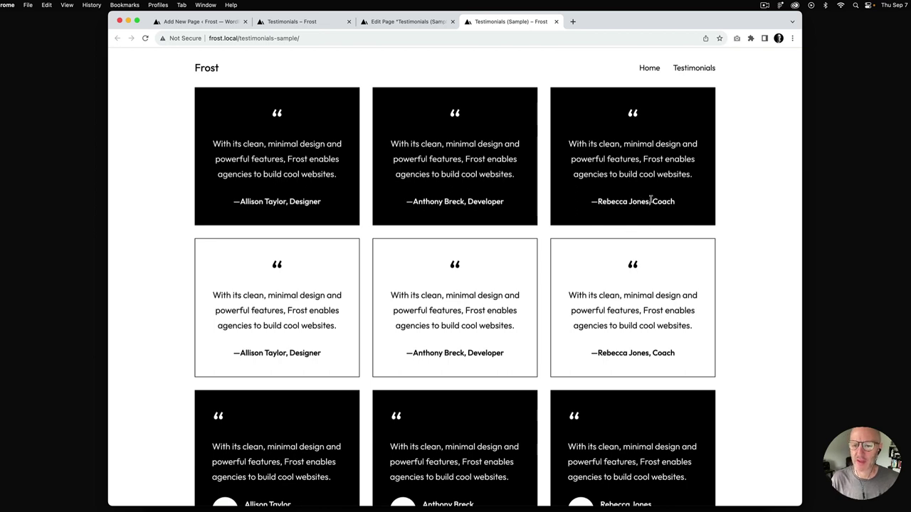
- Review the sample testimonials page, then insert a Group block with the single-container layout under the Testimonials page title
scroll(649, 249, down, 5)
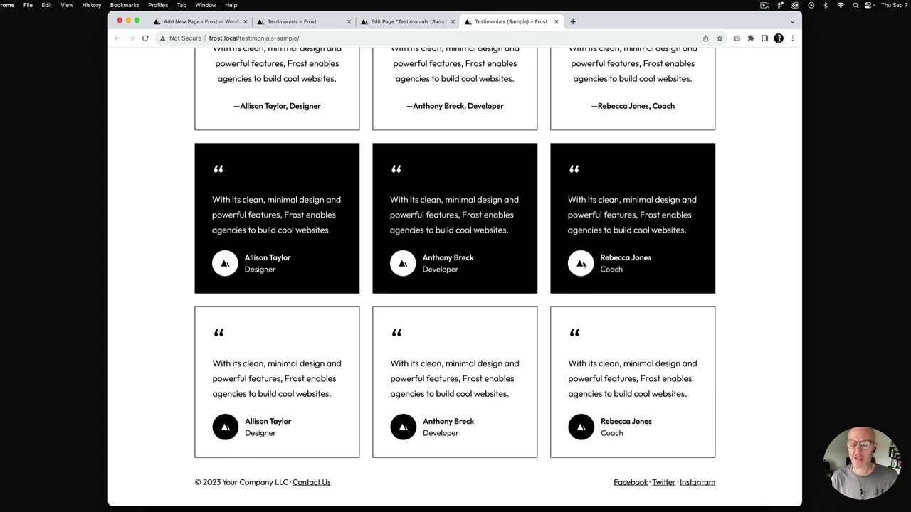
scroll(582, 265, up, 6)
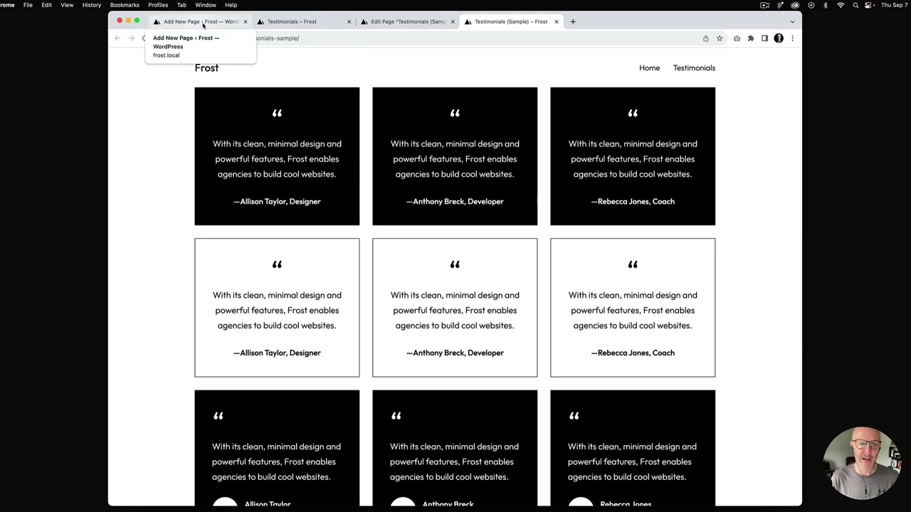
click(203, 25)
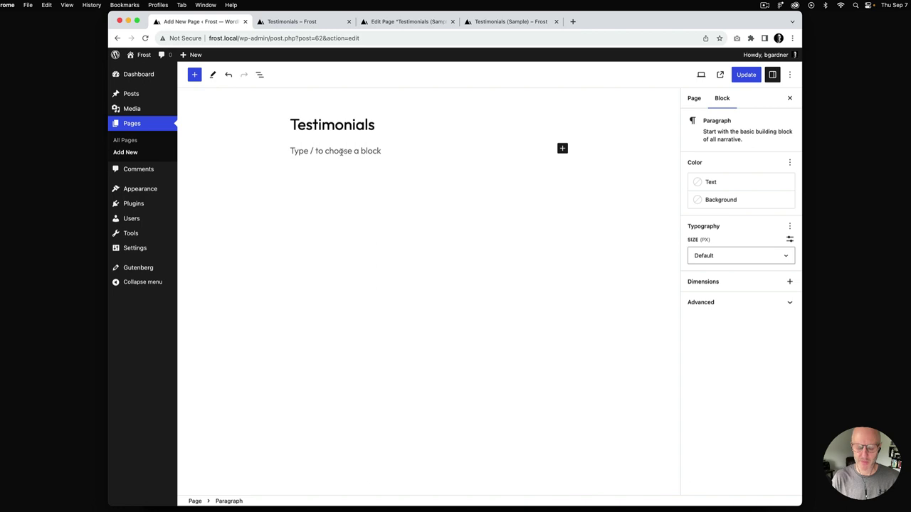
text(/g)
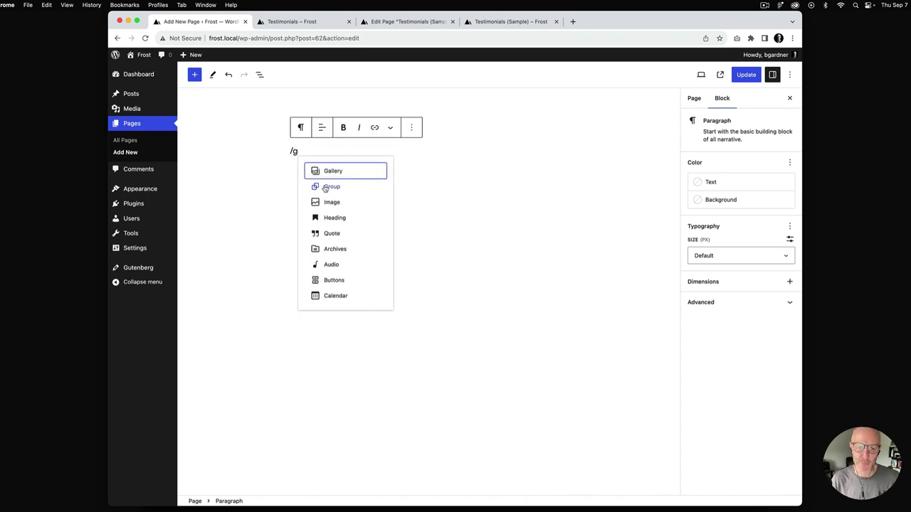
click(332, 186)
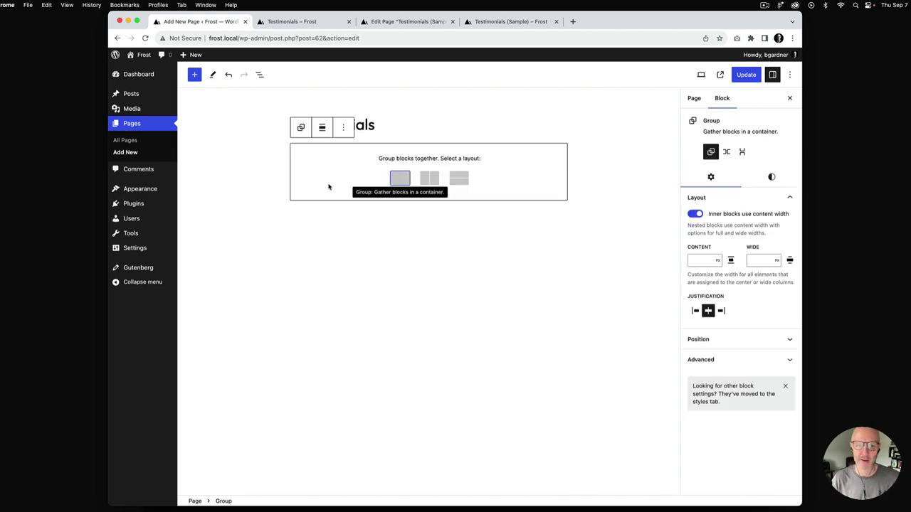
click(400, 179)
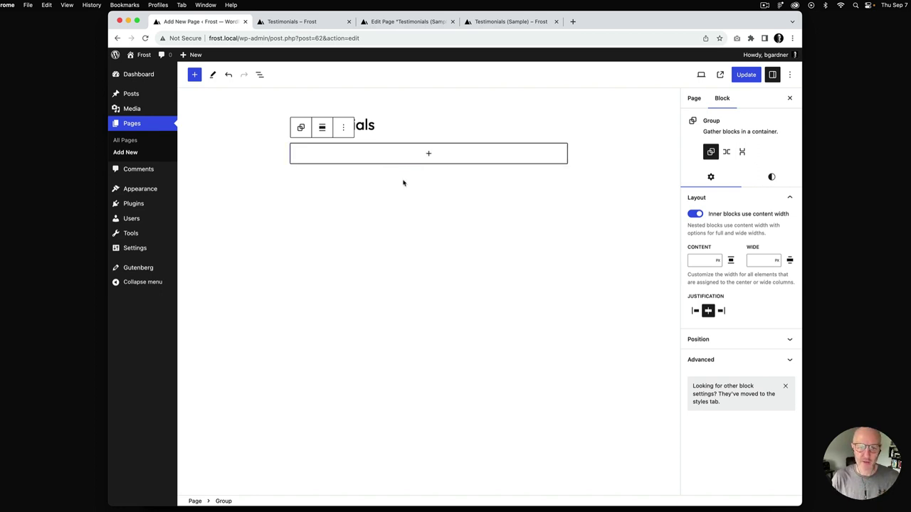
- Set the Group block to wide width and turn off content width for its inner blocks
click(321, 129)
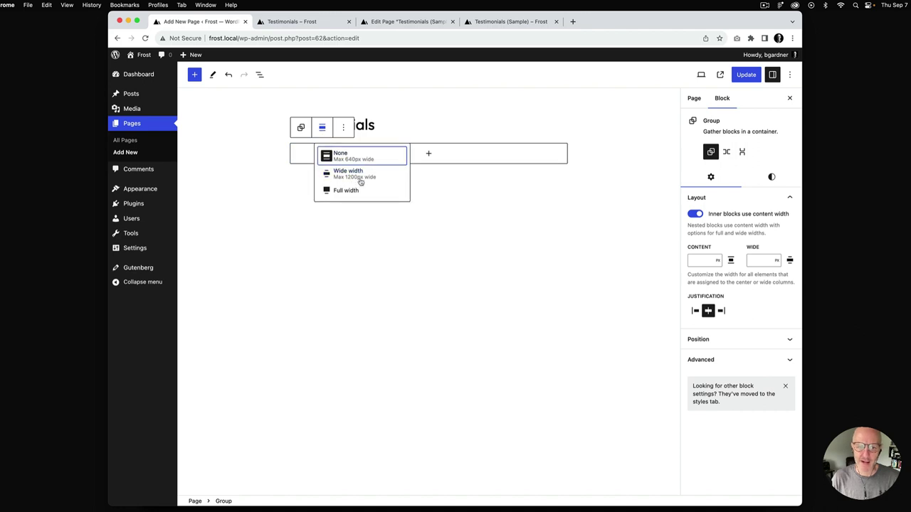
click(361, 182)
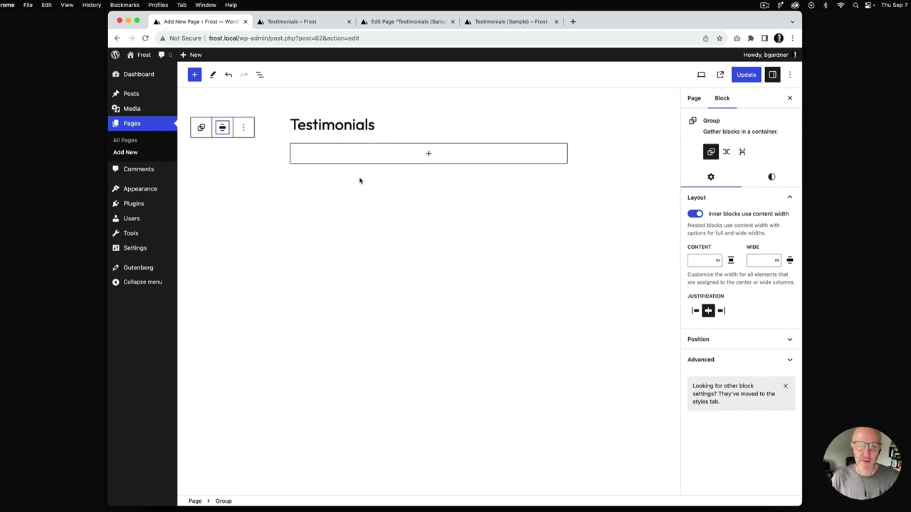
click(506, 21)
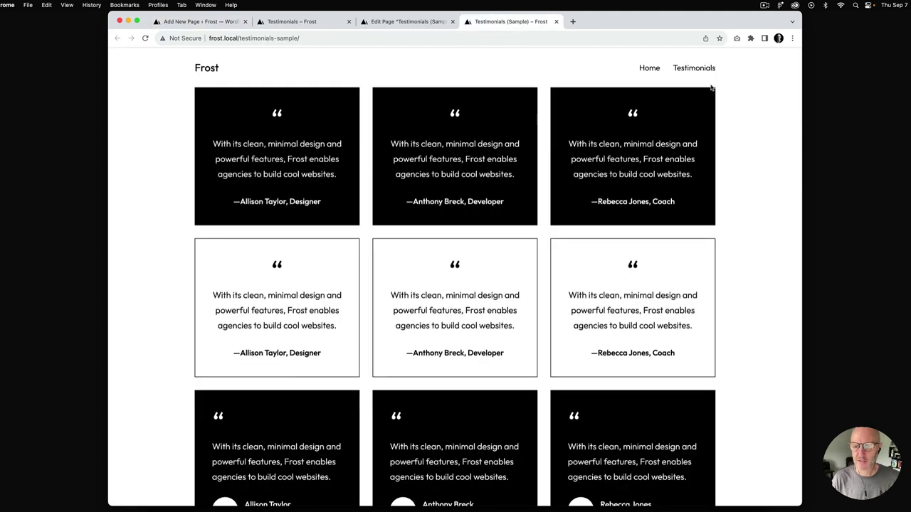
click(220, 26)
click(740, 217)
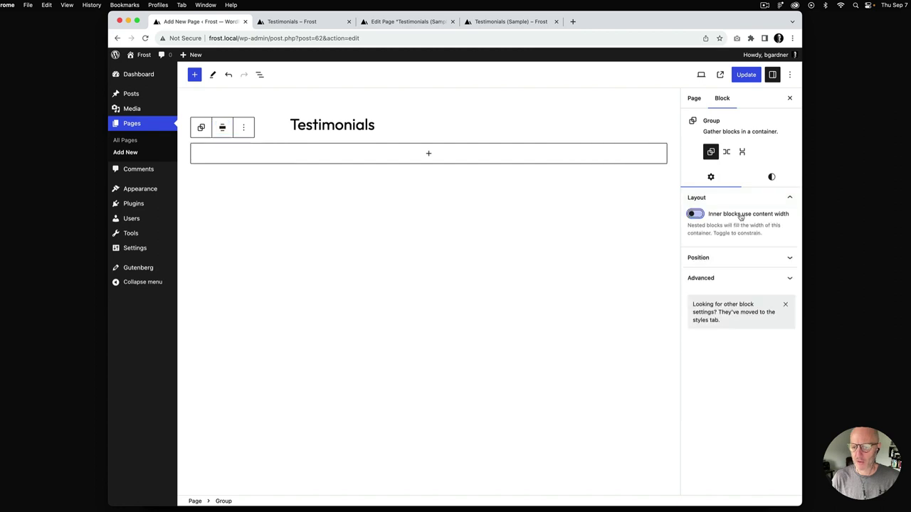
- Insert a Columns block with three equal columns inside the group
click(429, 154)
text(/c)
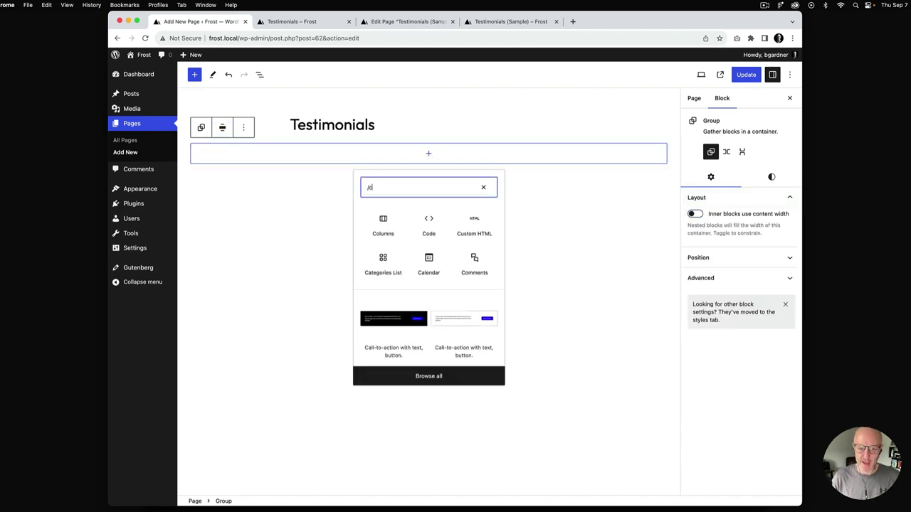
click(383, 224)
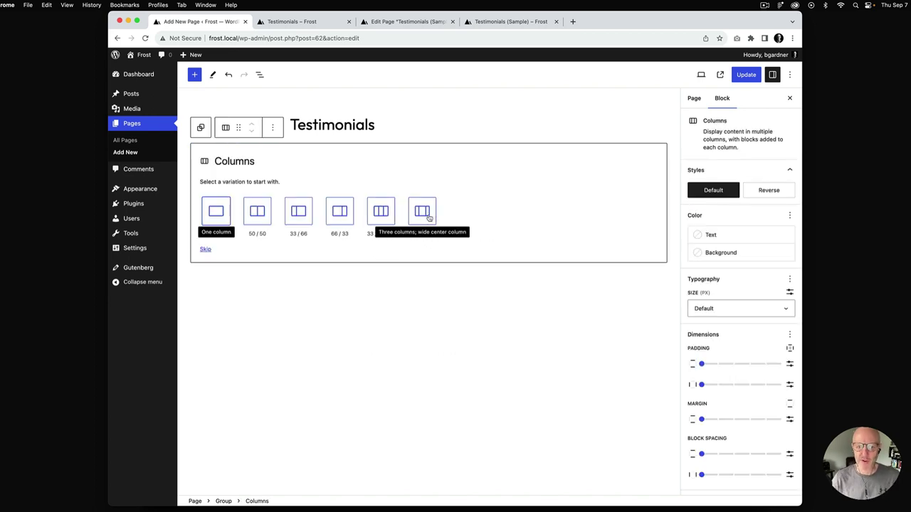
click(385, 212)
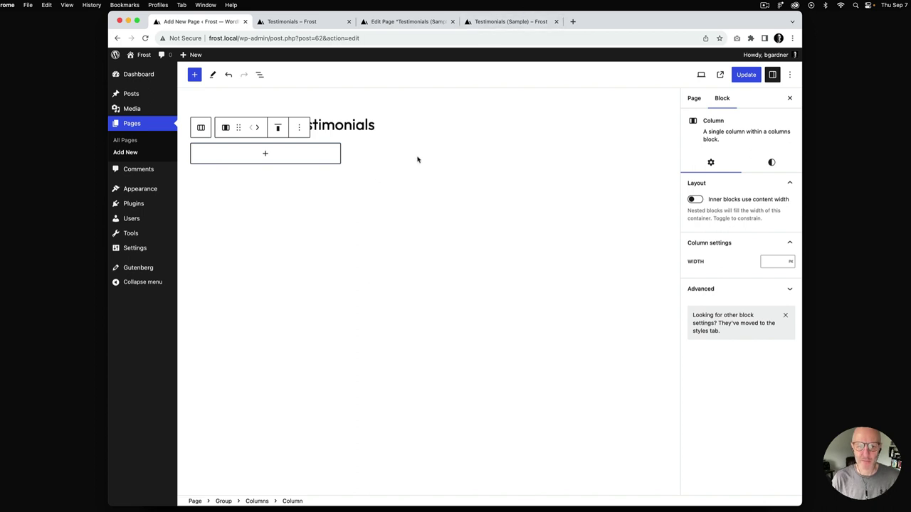
- Add a paragraph containing a double quotation mark to the first column, with an empty paragraph below it
click(490, 24)
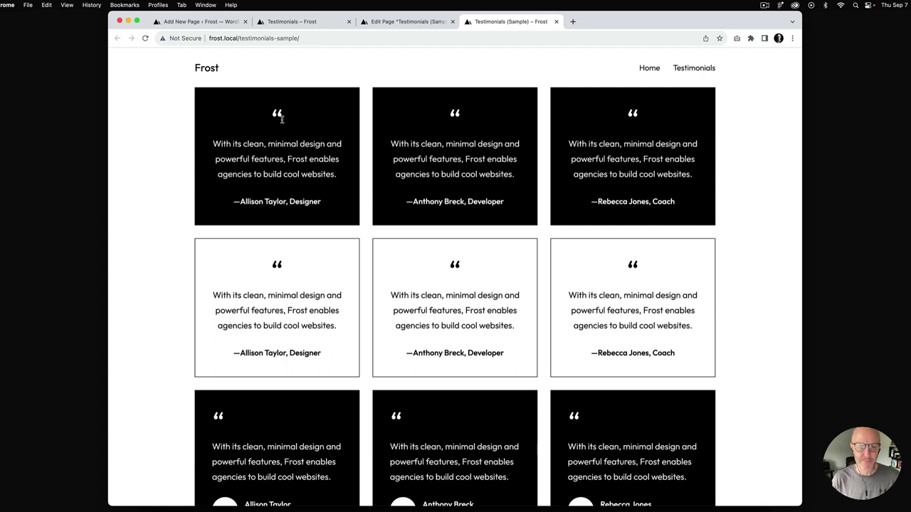
click(272, 25)
click(234, 24)
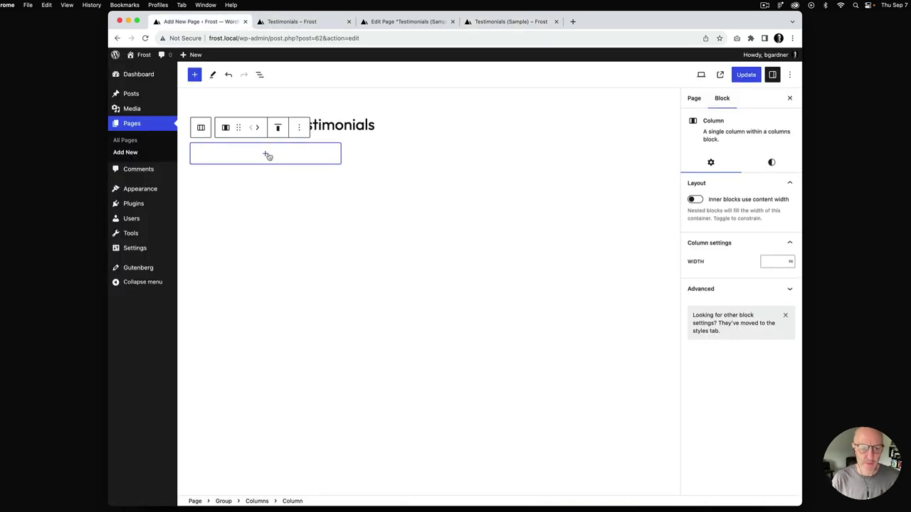
click(265, 154)
click(266, 222)
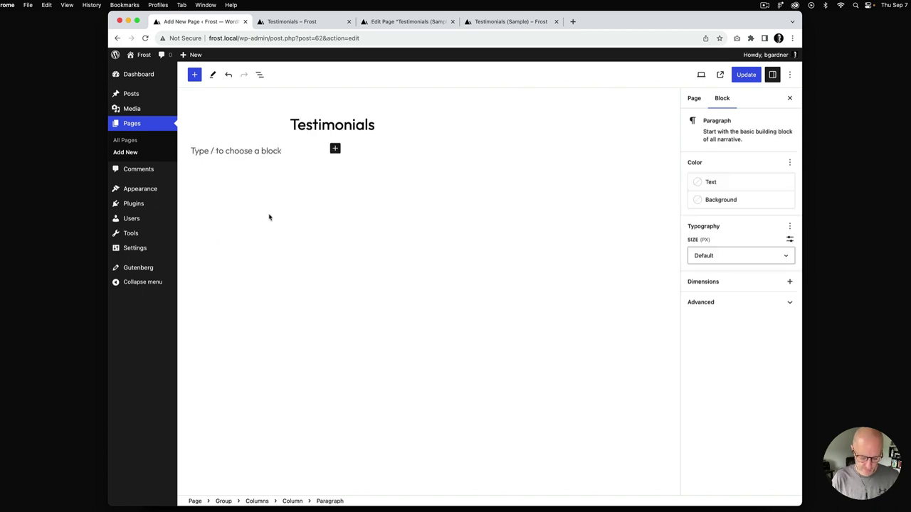
text(")
key(Return)
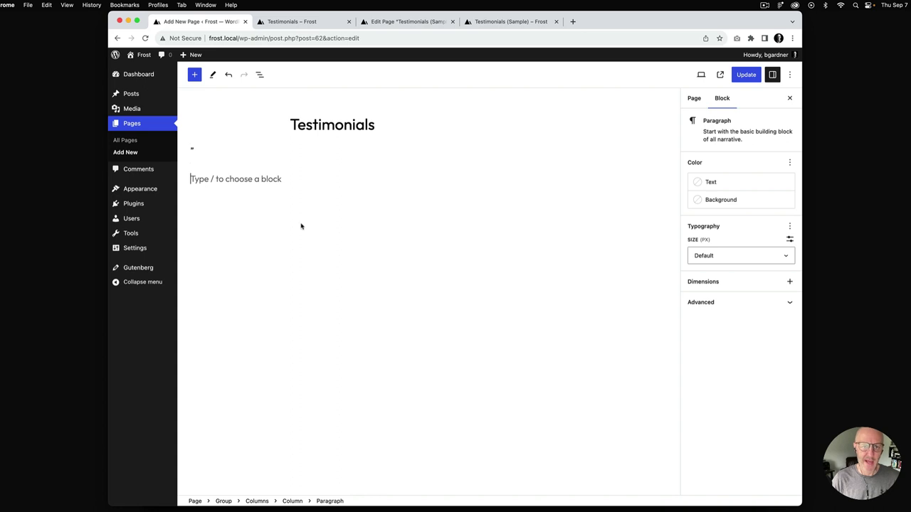
- Copy the first testimonial's quote text from the sample page into the empty paragraph below the quotation mark
click(505, 22)
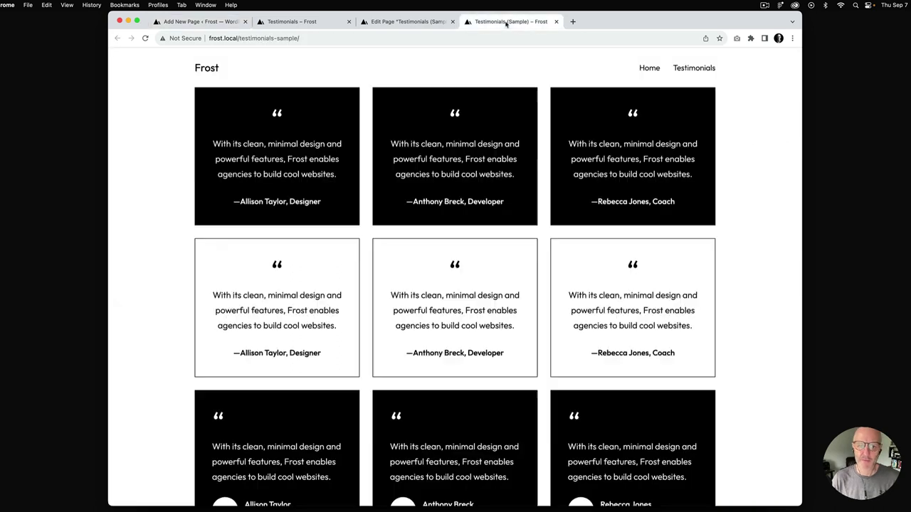
triple_click(318, 164)
key(super+c)
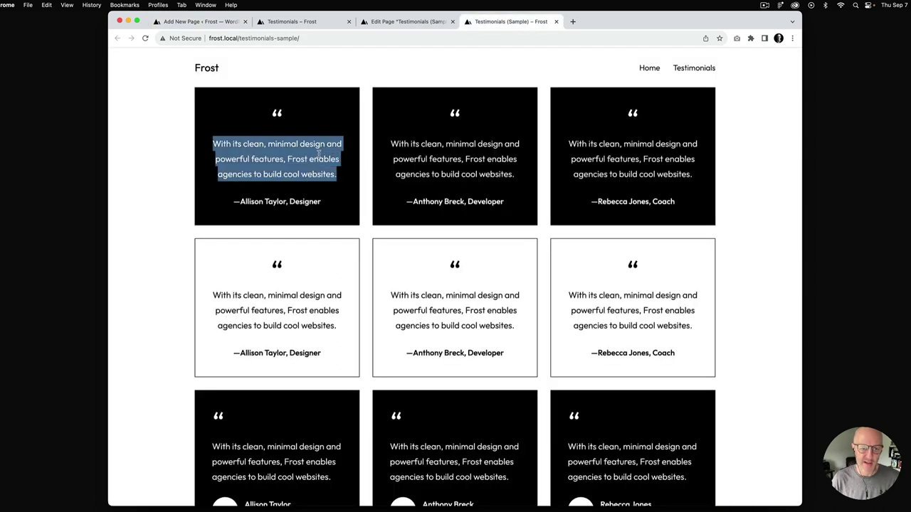
click(199, 22)
key(super+v)
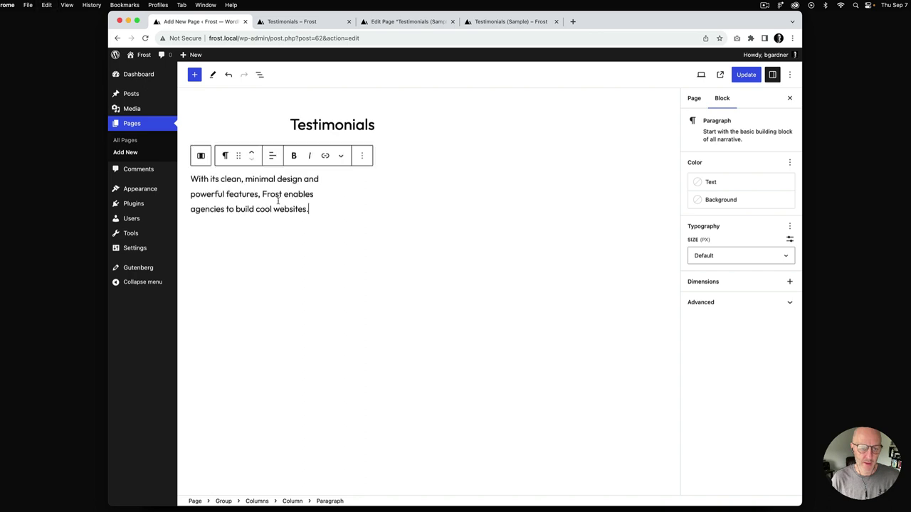
- Copy the first testimonial's bold name-and-role line from the sample page into a new paragraph below the quote text
click(509, 21)
triple_click(307, 202)
key(super+c)
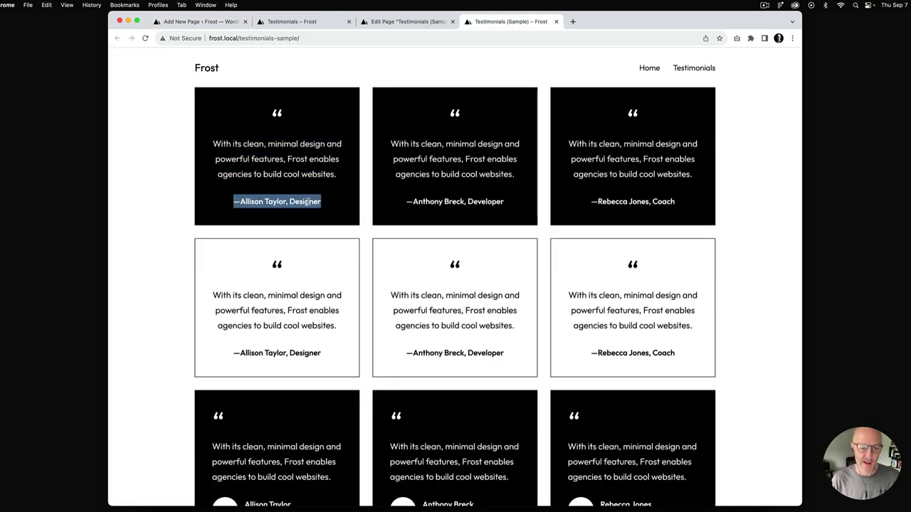
click(199, 22)
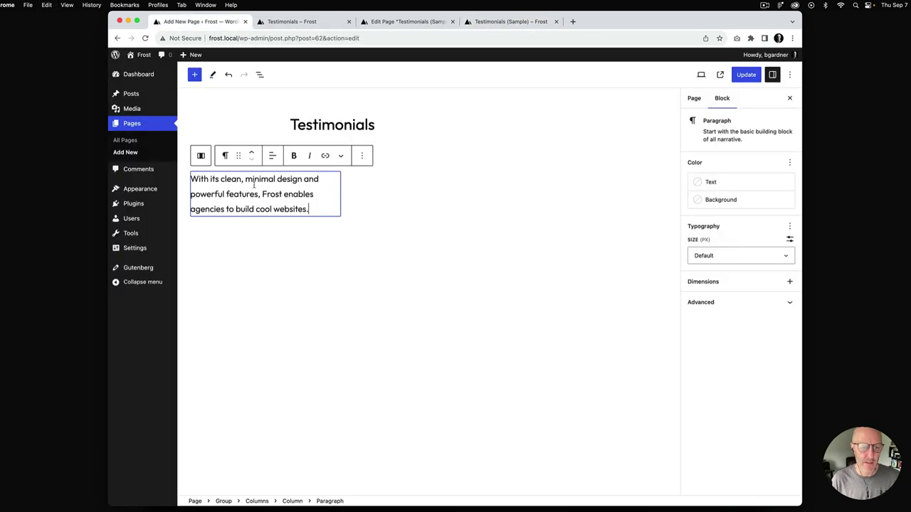
key(Return)
key(super+v)
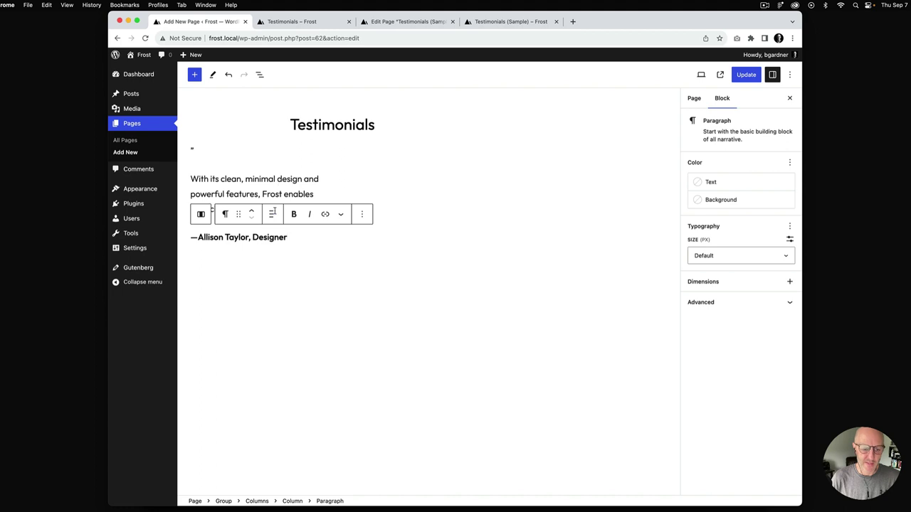
- Style the first column with the black Contrast background, white Base text and Small vertical and horizontal padding
click(292, 501)
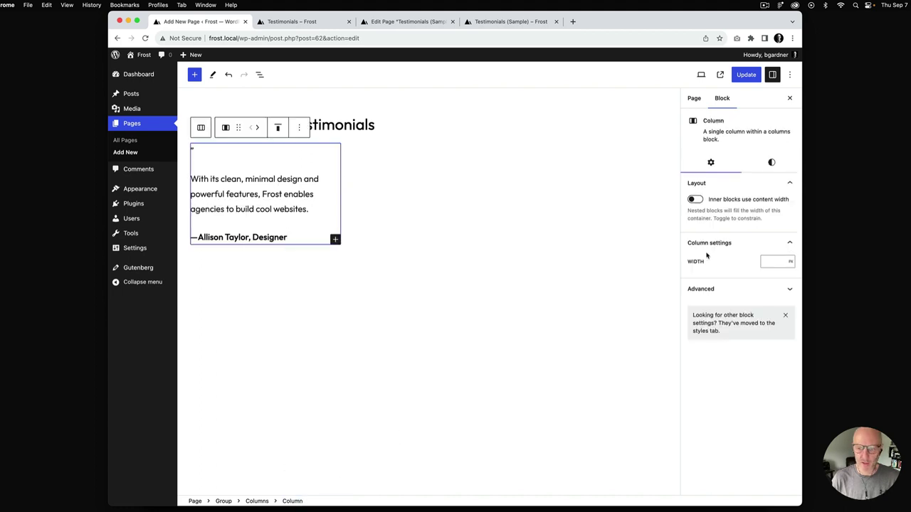
click(772, 162)
click(738, 222)
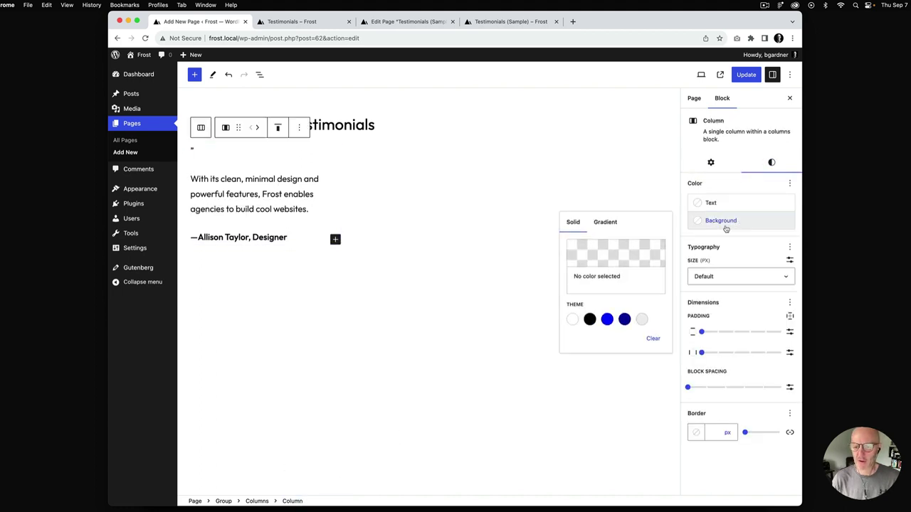
click(589, 321)
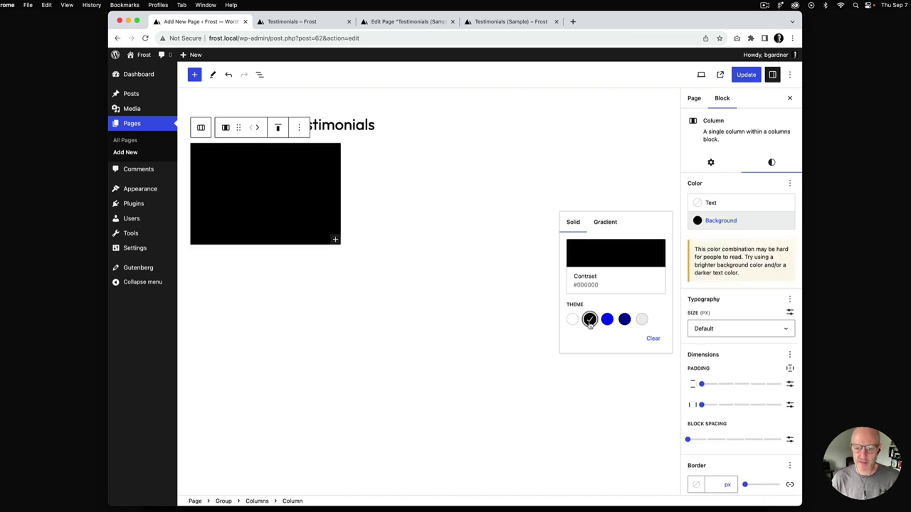
click(710, 204)
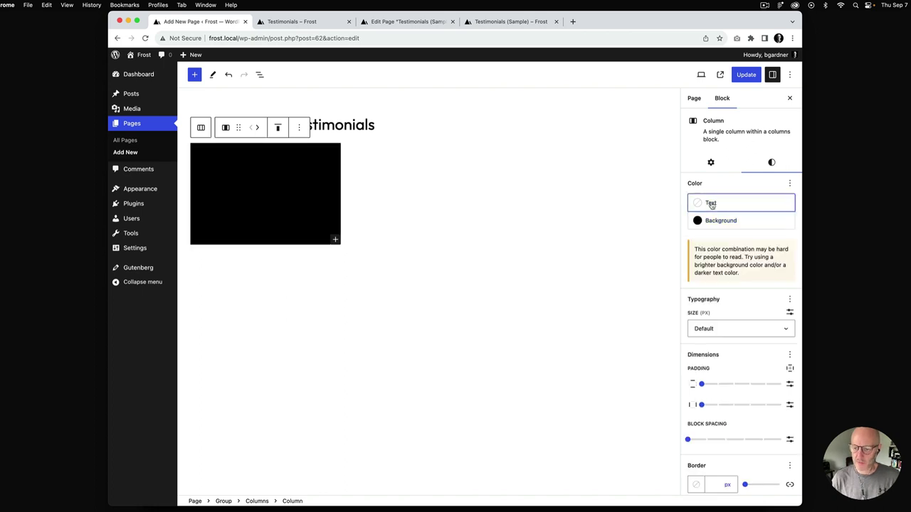
click(572, 281)
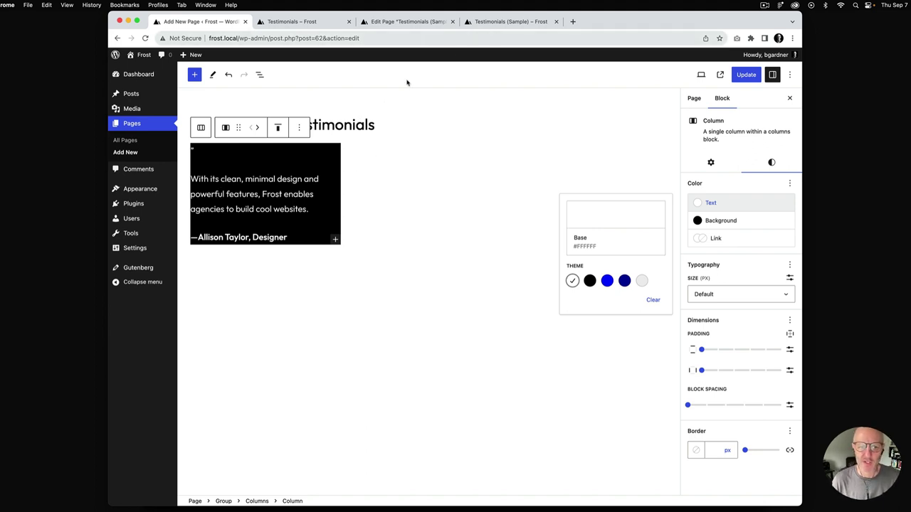
drag(701, 349, 734, 372)
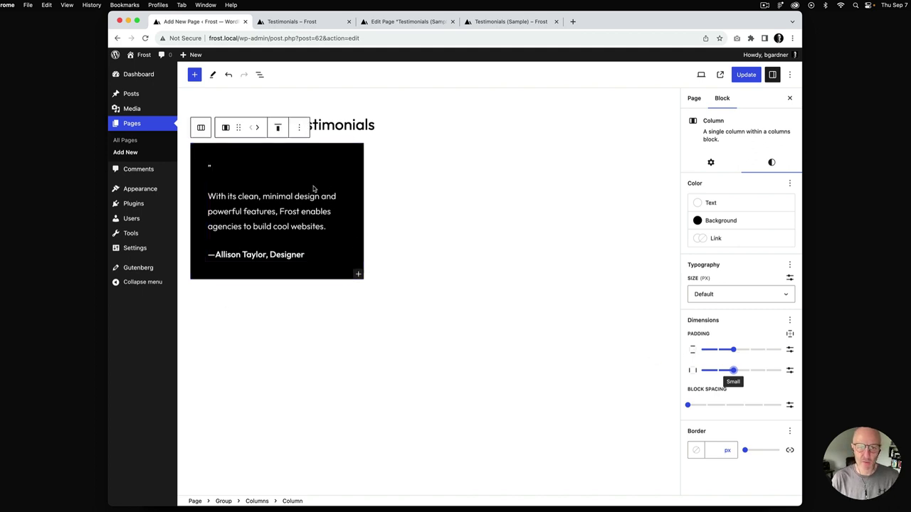
- Set the font size of the quotation mark paragraph to 72px
drag(222, 167, 205, 169)
click(737, 255)
scroll(737, 356, down, 3)
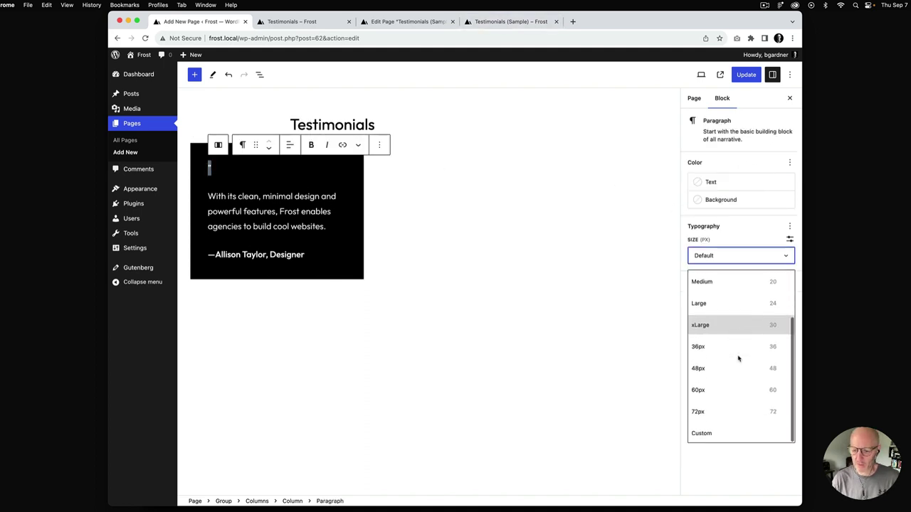
click(738, 413)
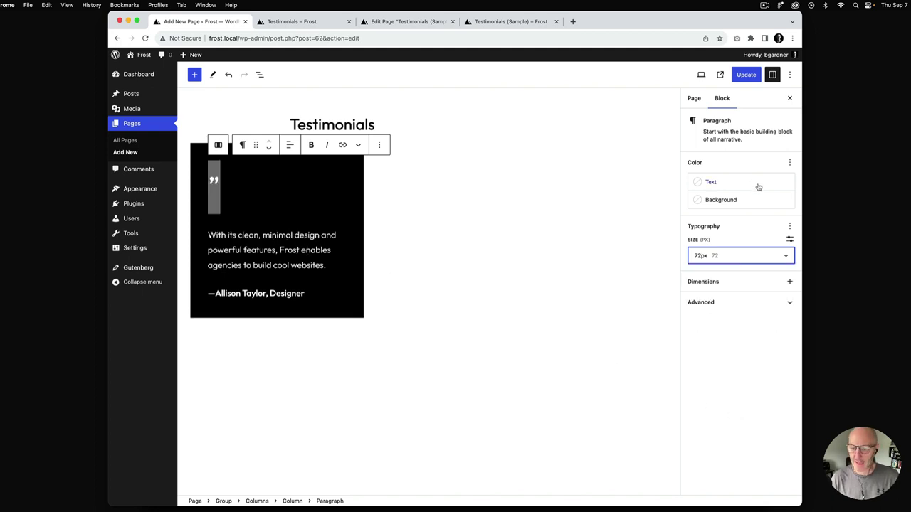
- Enable the line height option for the quotation mark paragraph and set it to 1
click(788, 227)
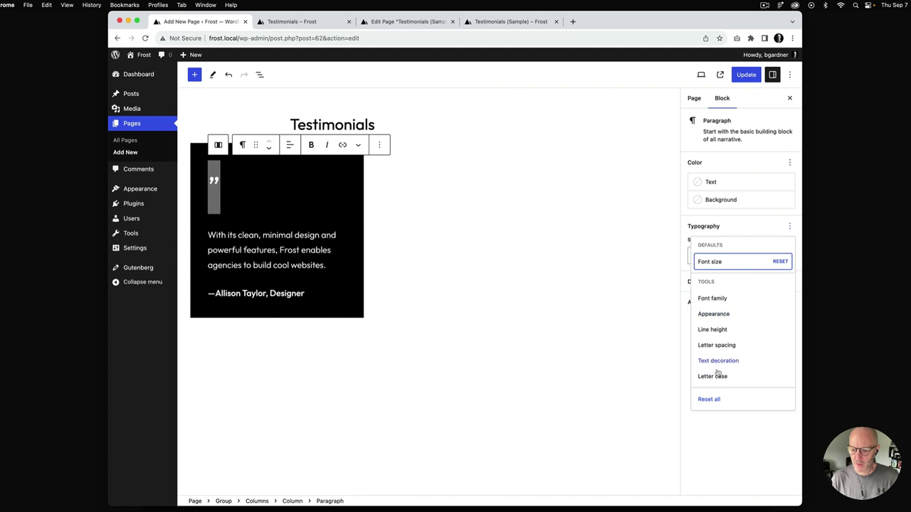
click(720, 333)
click(730, 235)
click(701, 290)
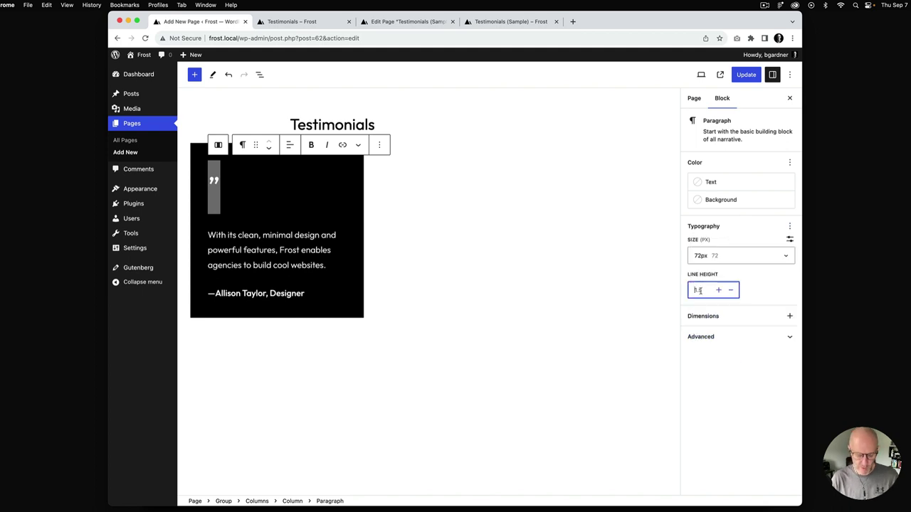
text(1)
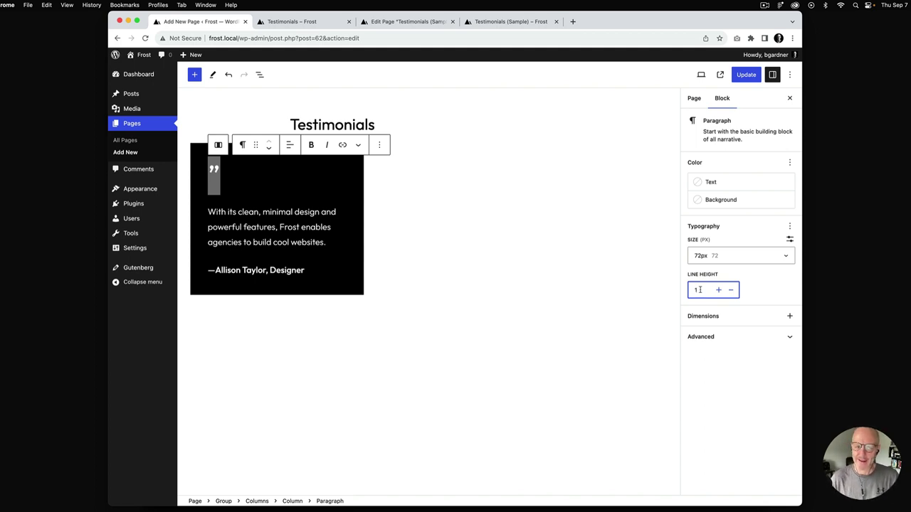
click(292, 229)
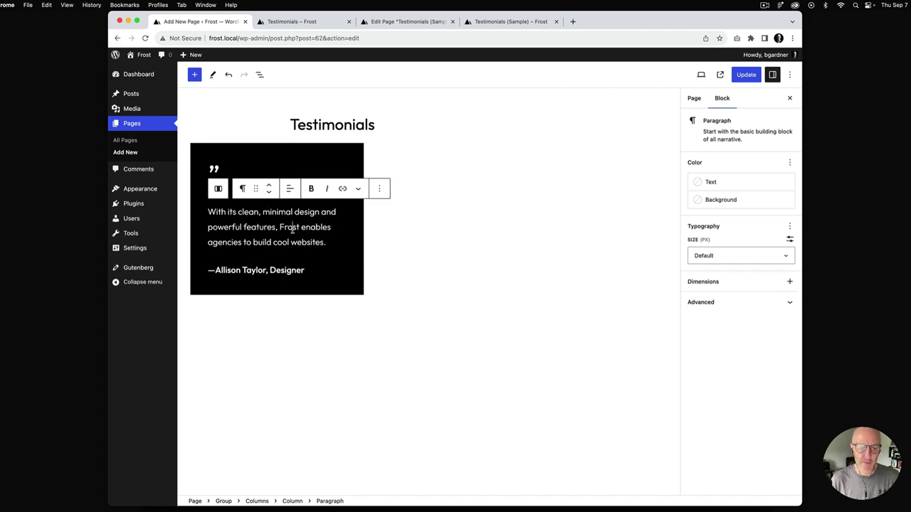
- Center-align the quotation mark, the quote text and the name-and-role line in the first column
click(284, 168)
click(290, 145)
click(314, 189)
click(295, 192)
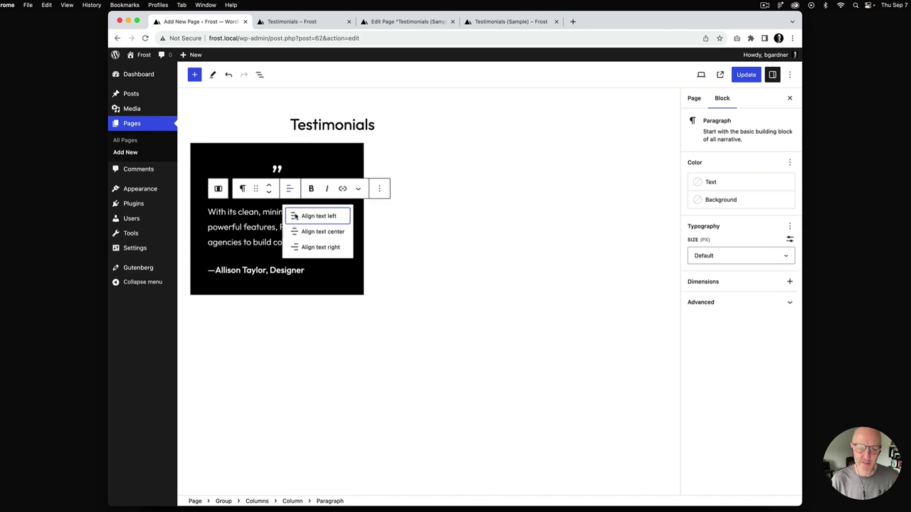
click(322, 230)
triple_click(285, 271)
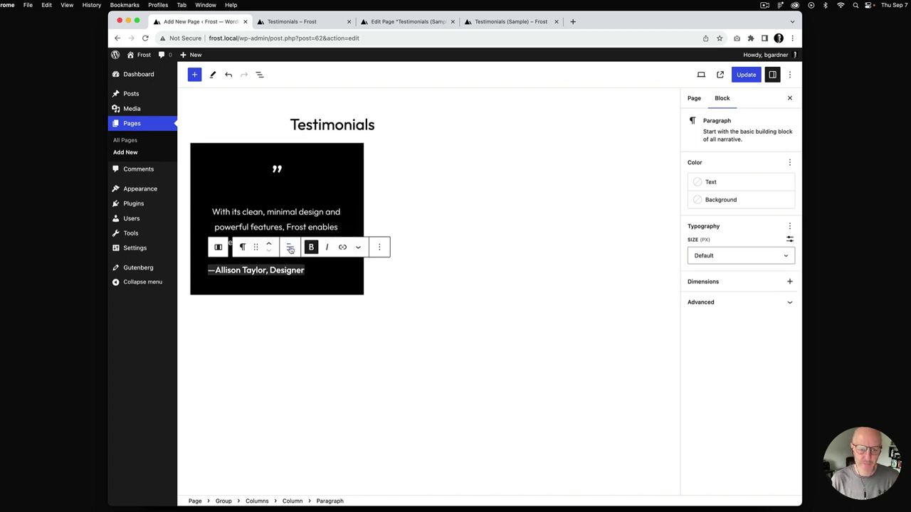
click(289, 247)
click(319, 289)
- Update the page, reload the published Testimonials page and compare the centered card with the sample page
click(745, 75)
click(324, 23)
key(super+r)
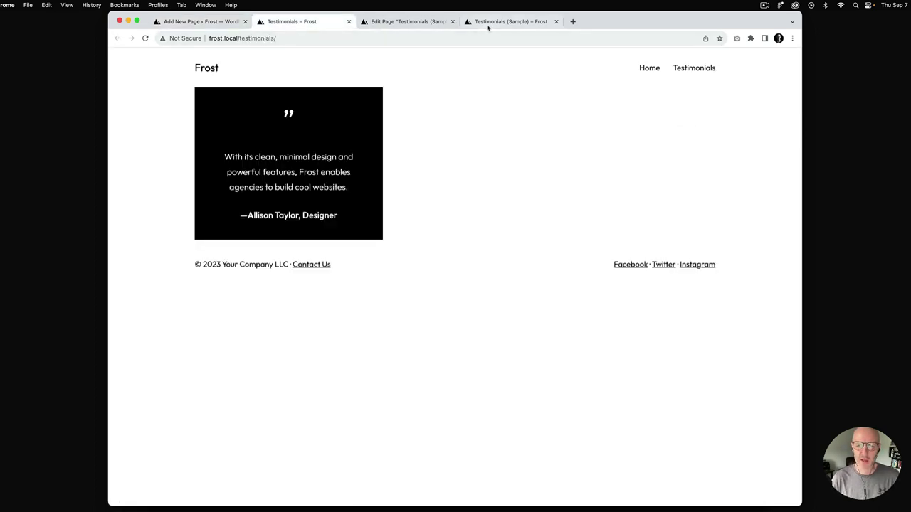
click(492, 23)
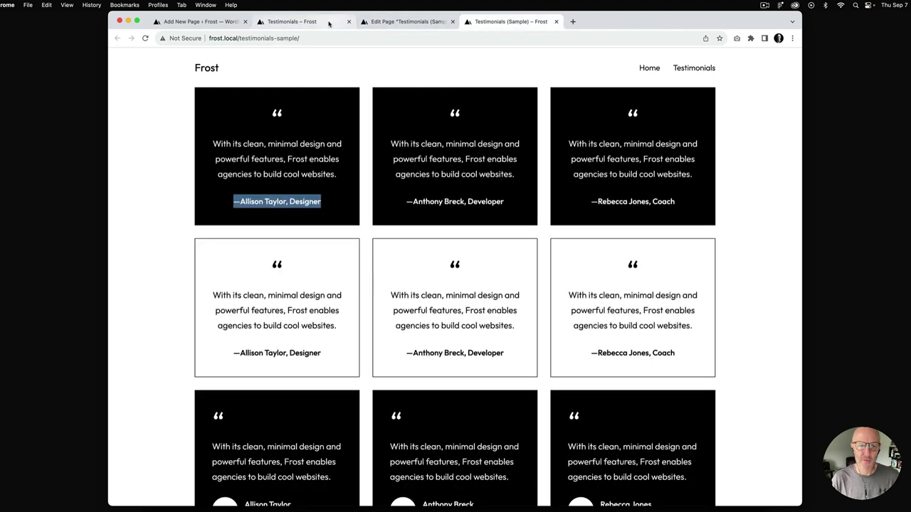
key(ctrl+shift+Tab)
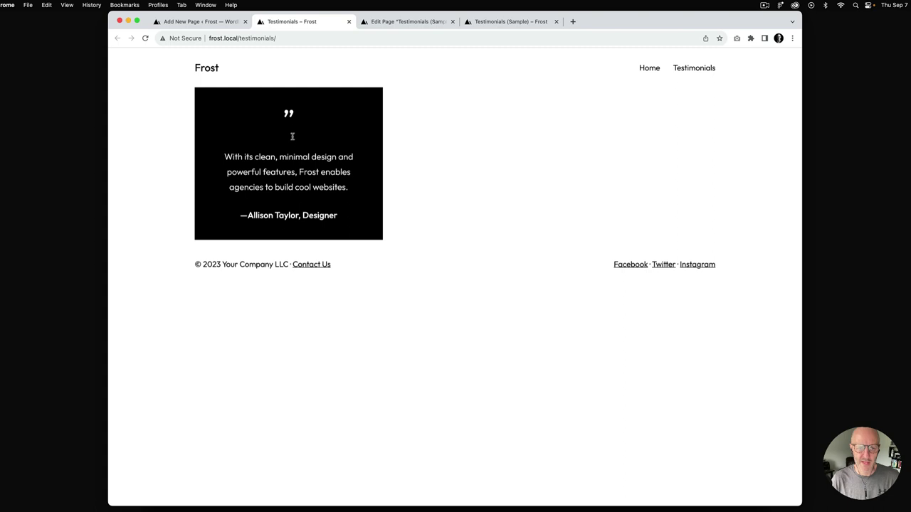
- Add a top-only margin to the quote text paragraph in the first column and set it to 0
click(235, 24)
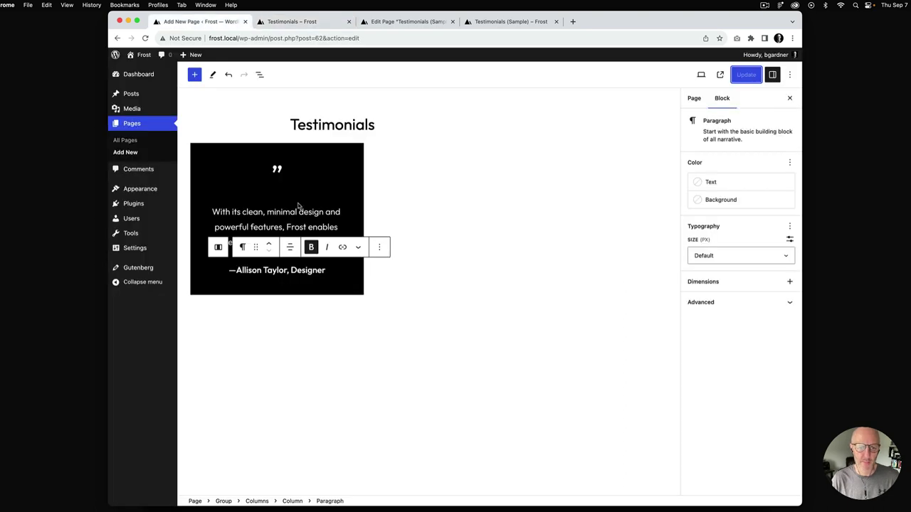
click(296, 215)
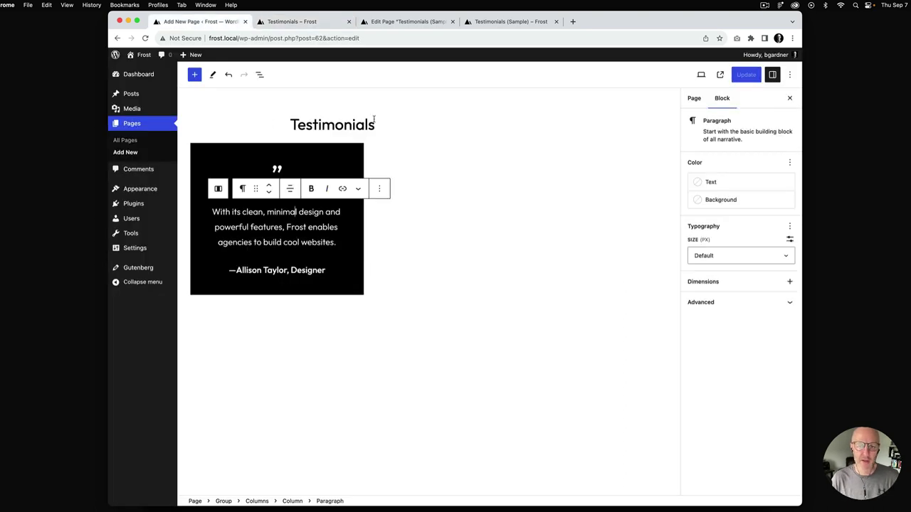
mouse_move(369, 218)
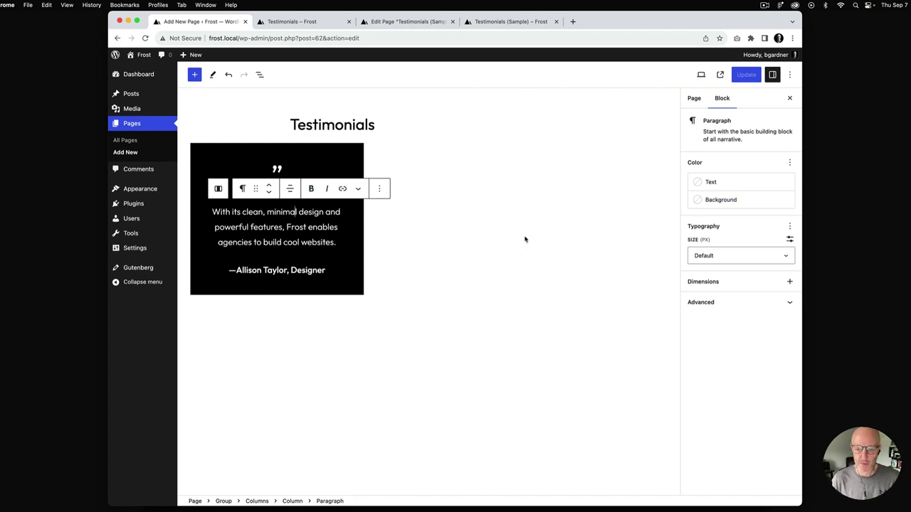
click(789, 282)
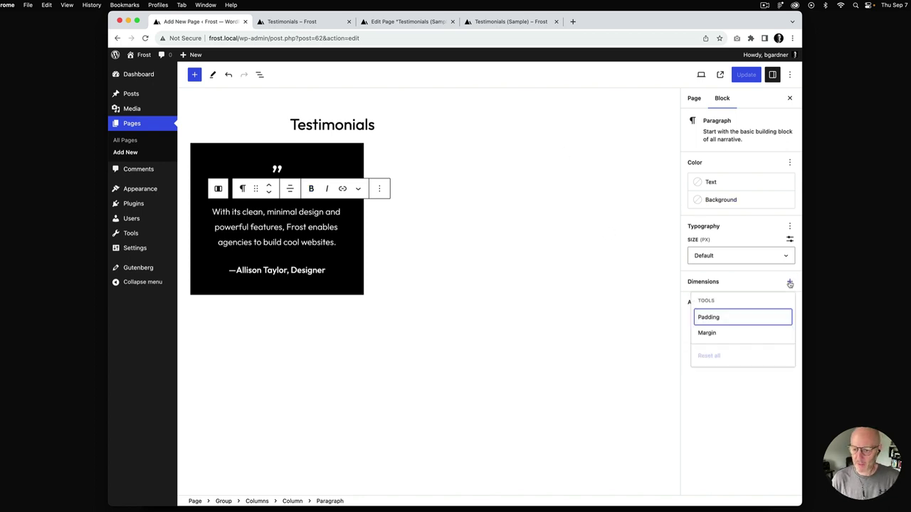
click(712, 333)
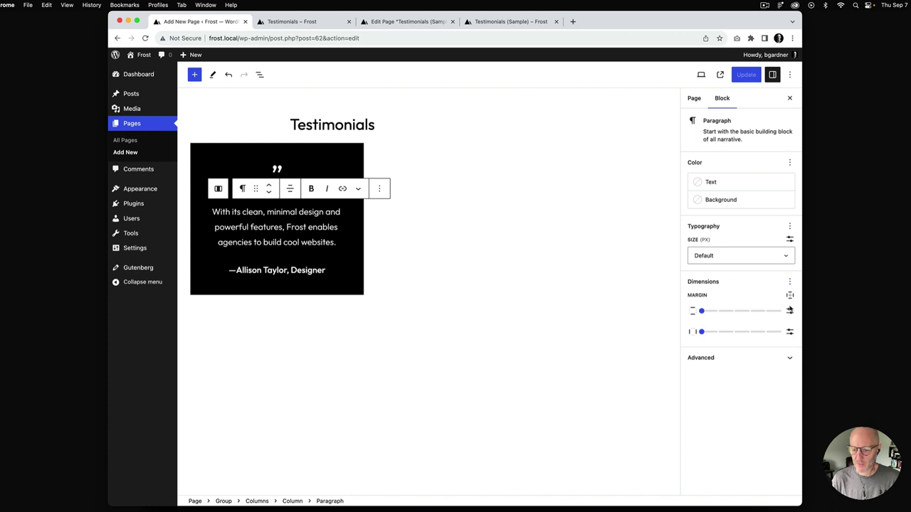
click(789, 296)
click(712, 332)
mouse_move(688, 314)
mouse_down()
mouse_move(774, 314)
mouse_move(695, 317)
mouse_up()
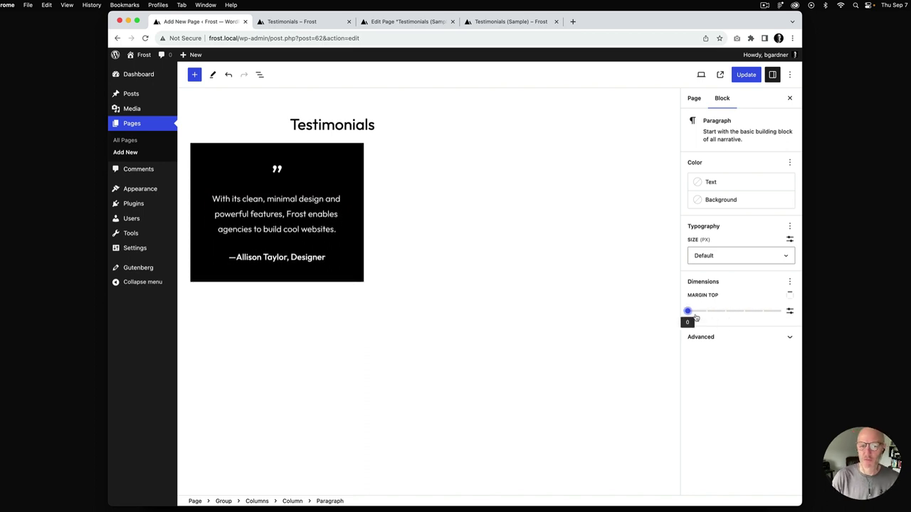
- Check the sample page's spacing, and give the first column's name-and-role line a top-only margin of xSmall
click(509, 22)
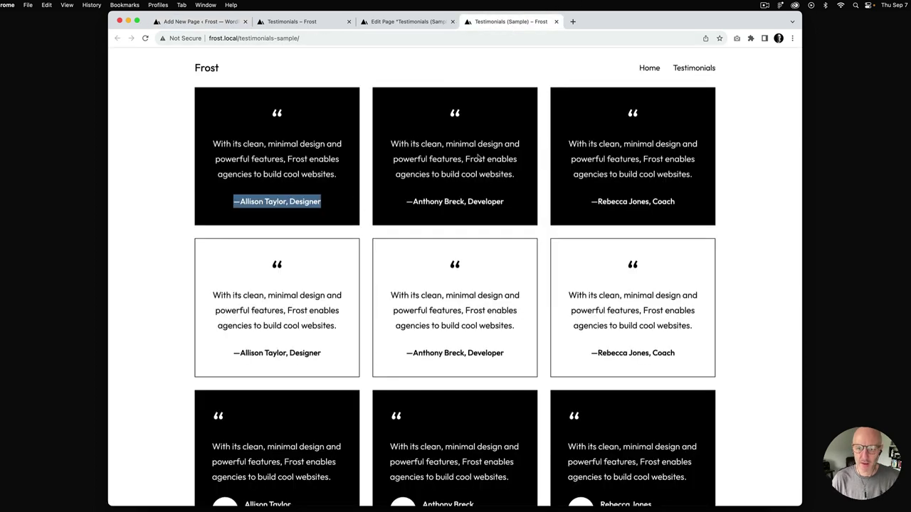
click(213, 22)
triple_click(304, 257)
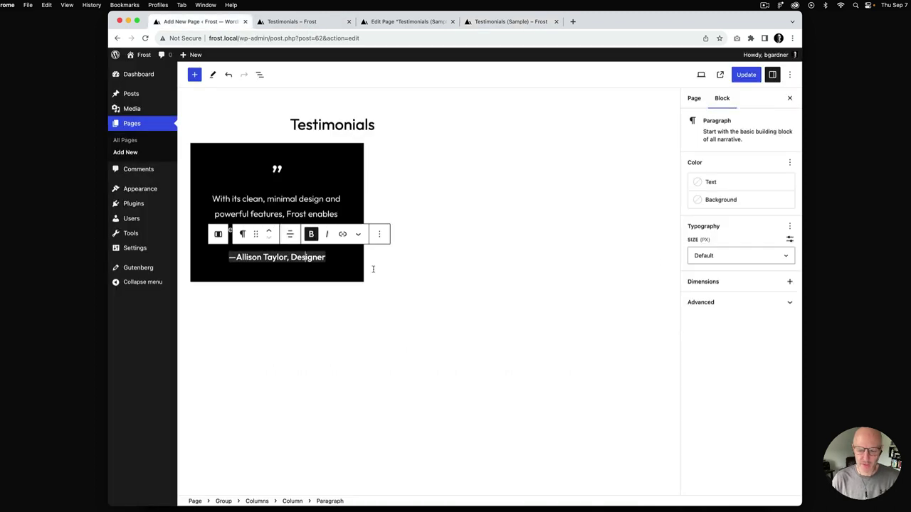
click(791, 283)
click(712, 332)
click(785, 303)
click(789, 296)
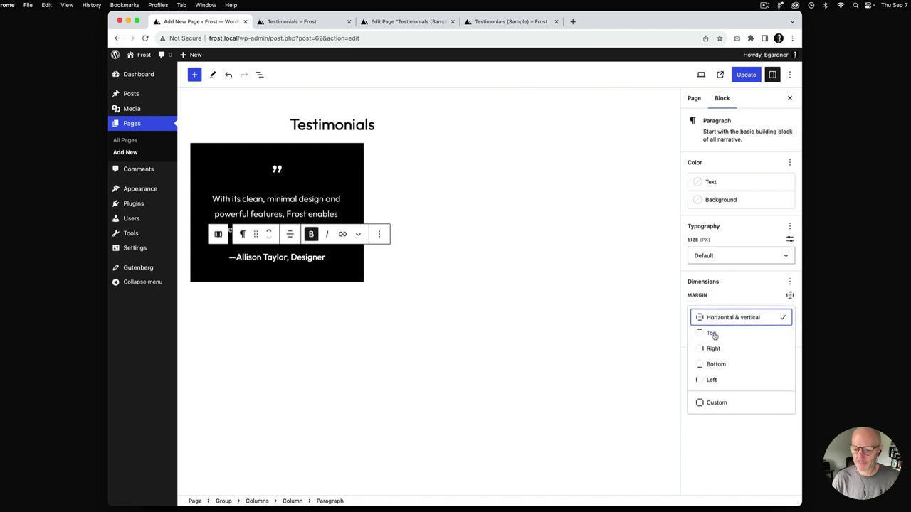
click(713, 334)
drag(689, 312, 704, 313)
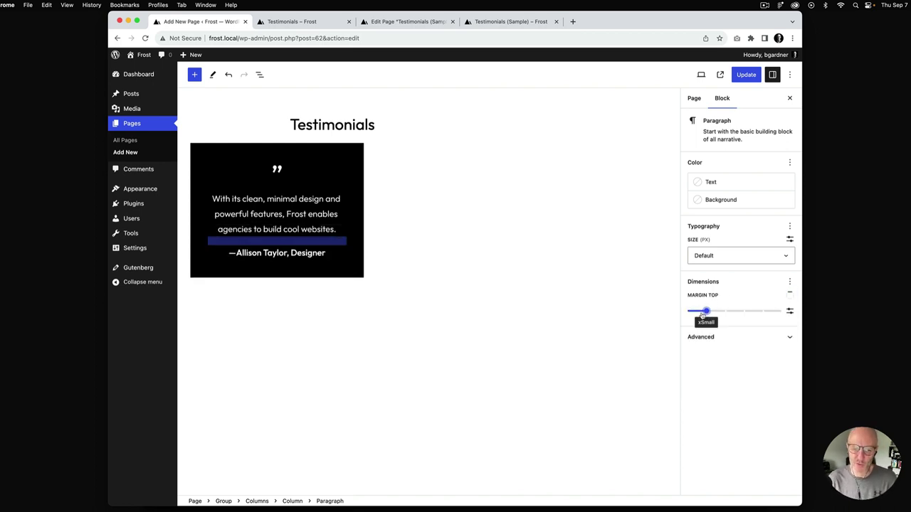
- Check the name-and-role line on the sample page and set its font size to Small in the first column
click(507, 23)
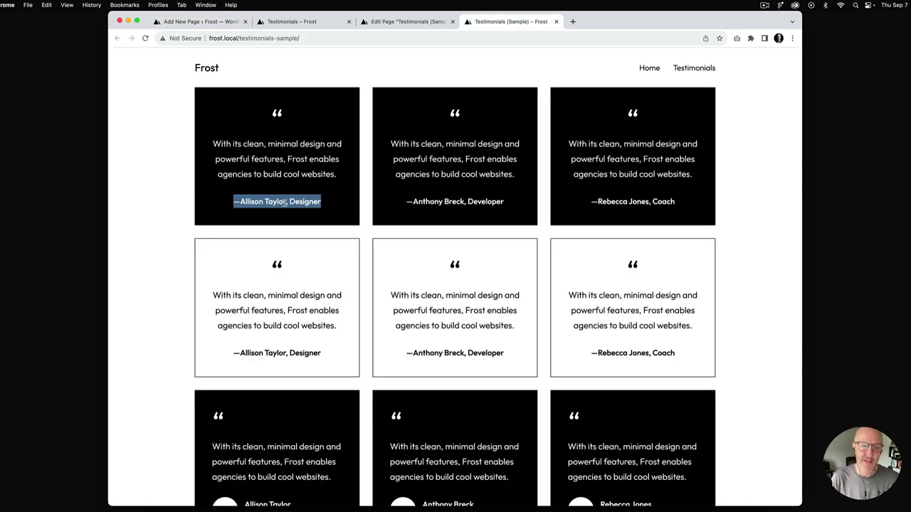
click(213, 21)
triple_click(305, 255)
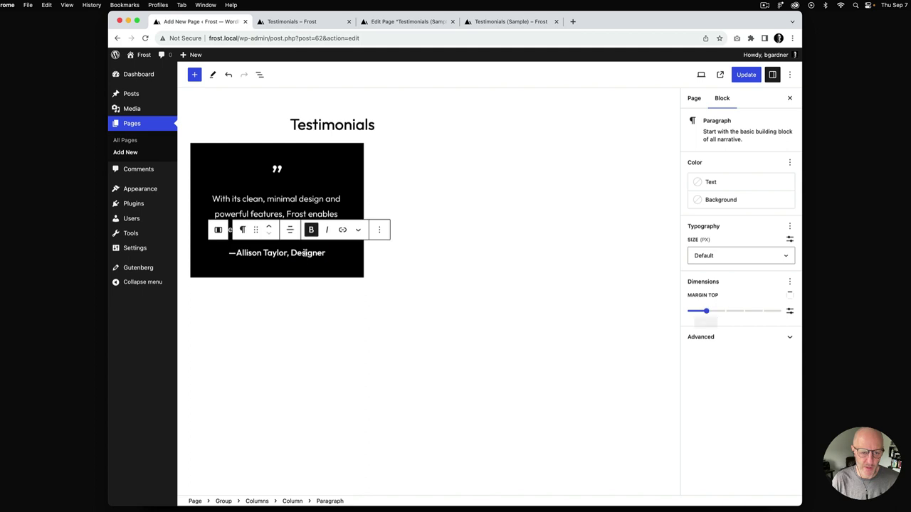
click(786, 257)
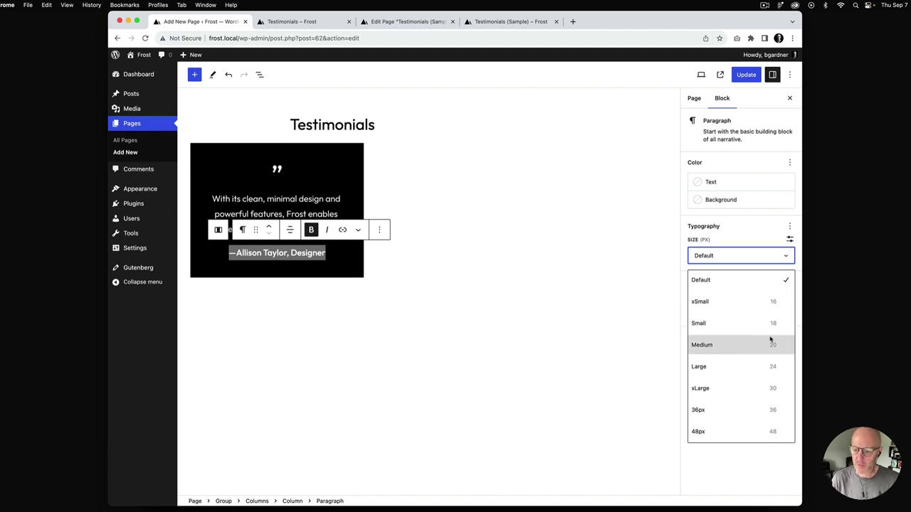
click(772, 324)
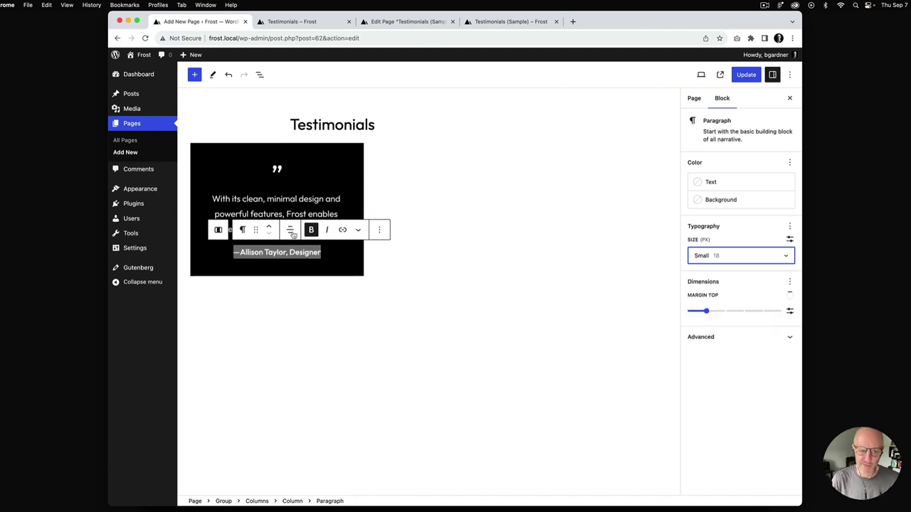
- Update the page and view the single testimonial card on the published Testimonials page
click(308, 185)
click(743, 74)
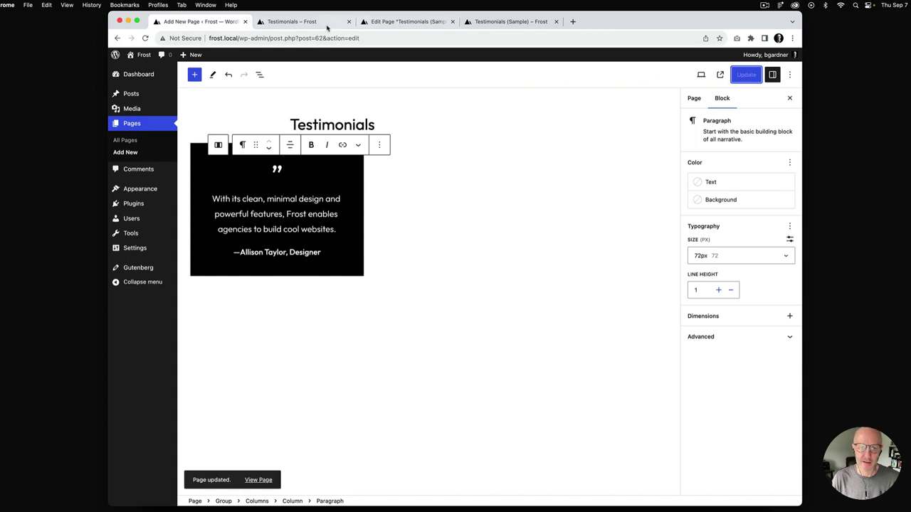
click(316, 22)
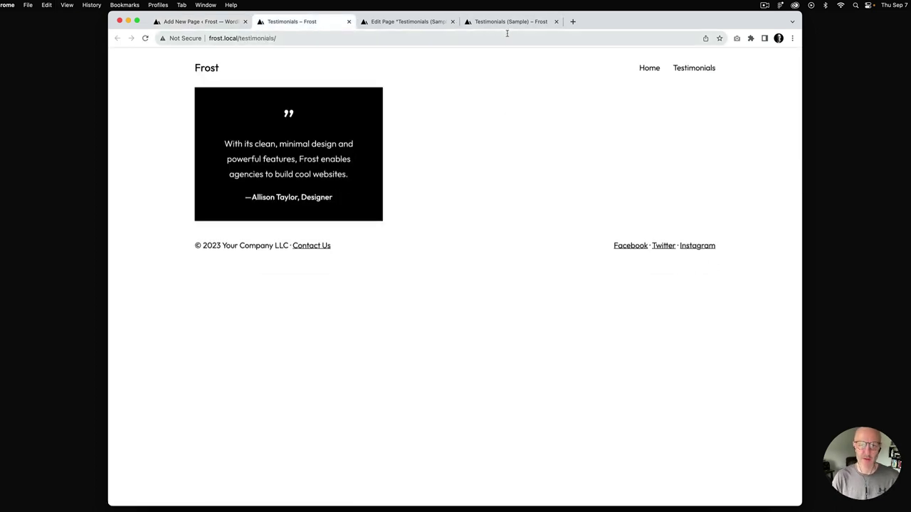
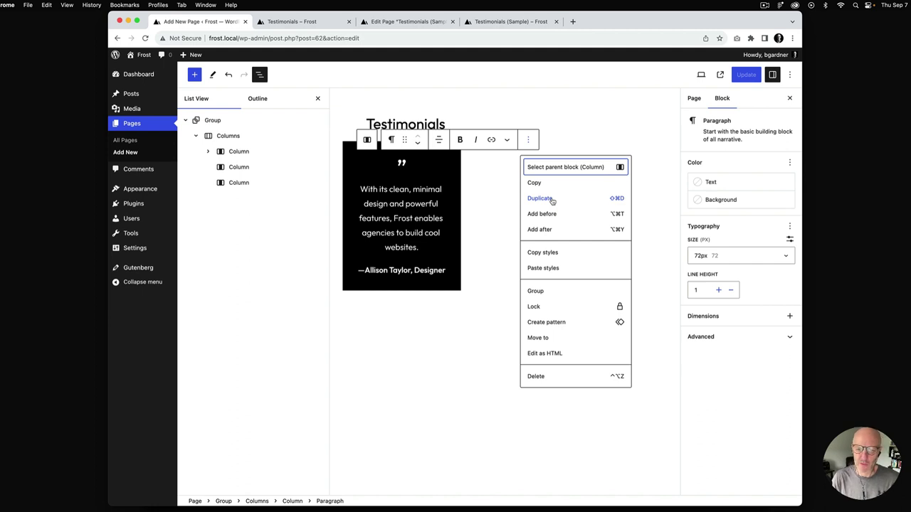
- Duplicate the whole first testimonial column twice to make three styled cards
click(553, 200)
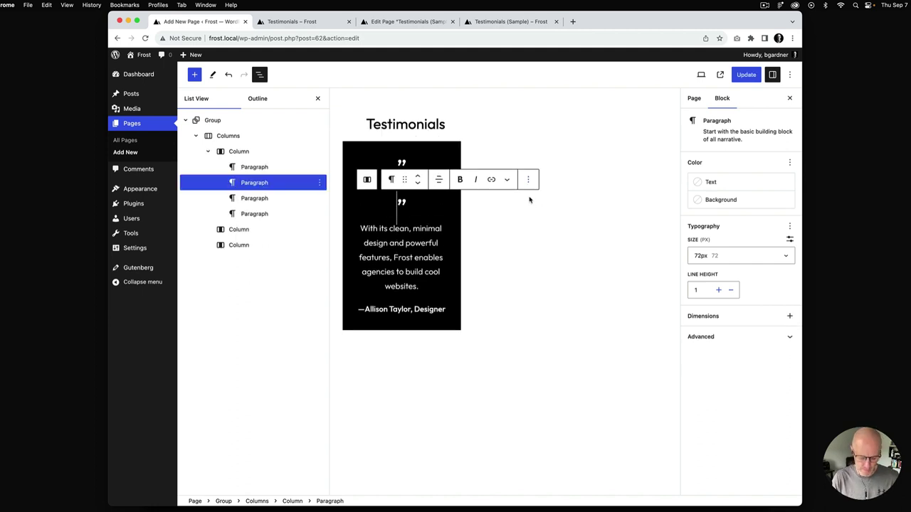
key(super+z)
click(365, 247)
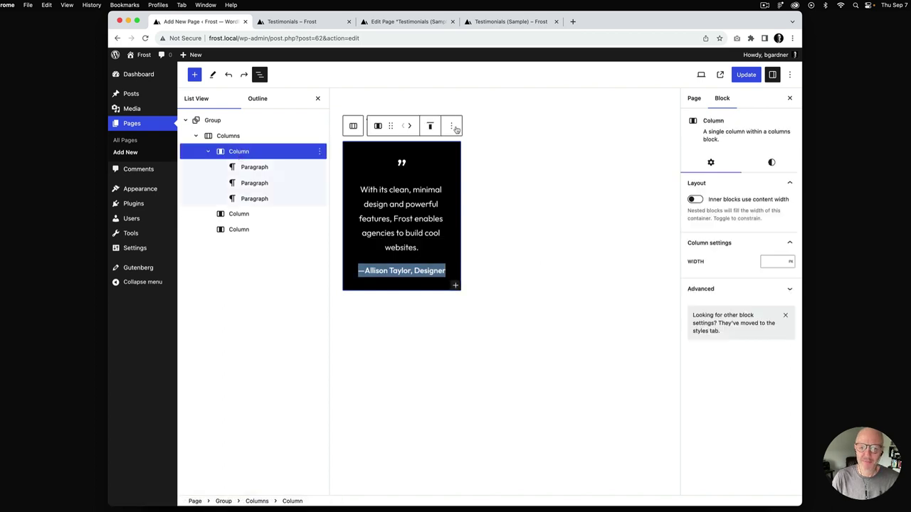
click(456, 127)
click(472, 185)
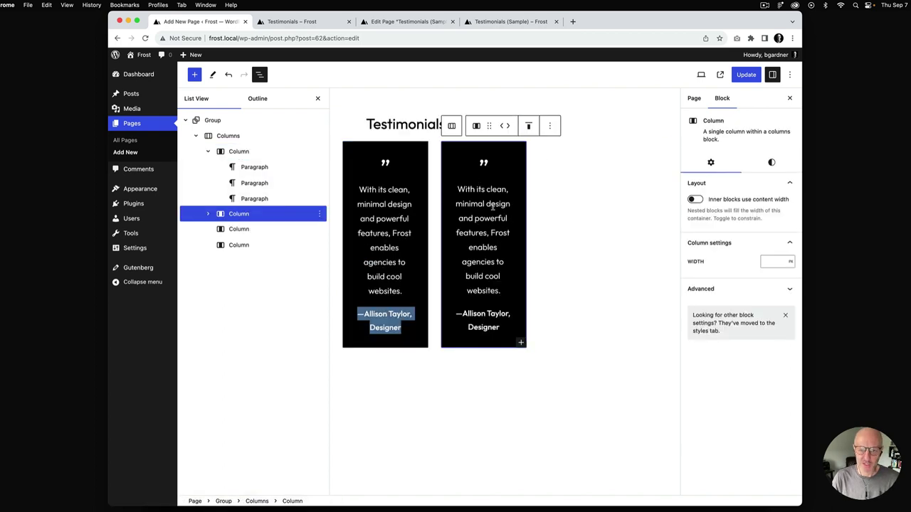
click(554, 127)
click(566, 185)
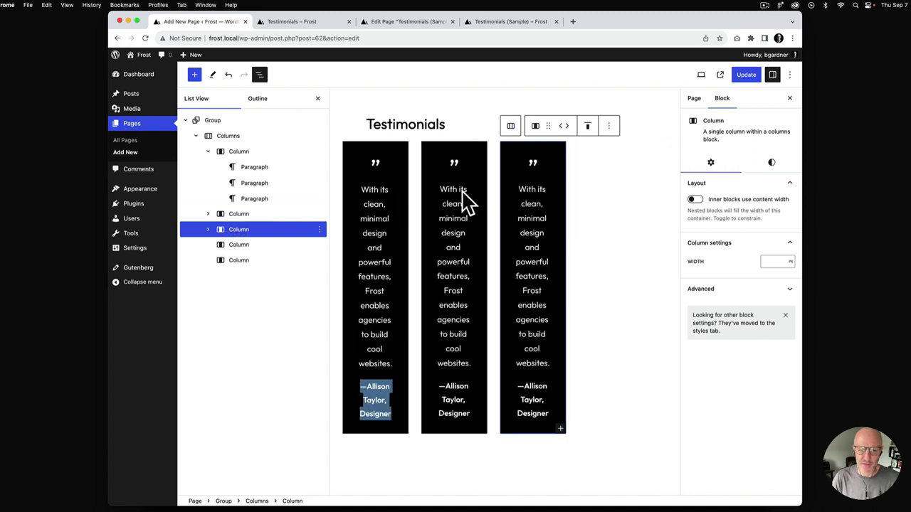
- Delete the two empty columns that follow the three testimonial cards
click(252, 263)
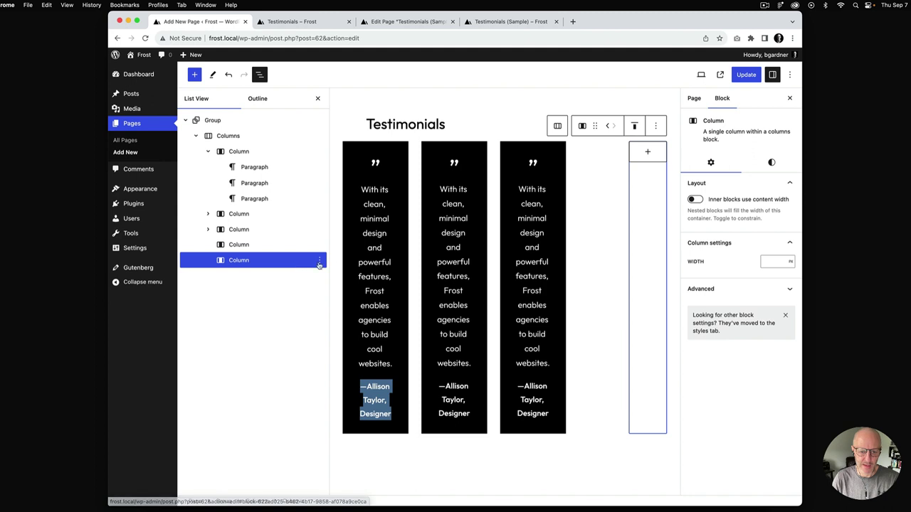
click(319, 260)
click(330, 414)
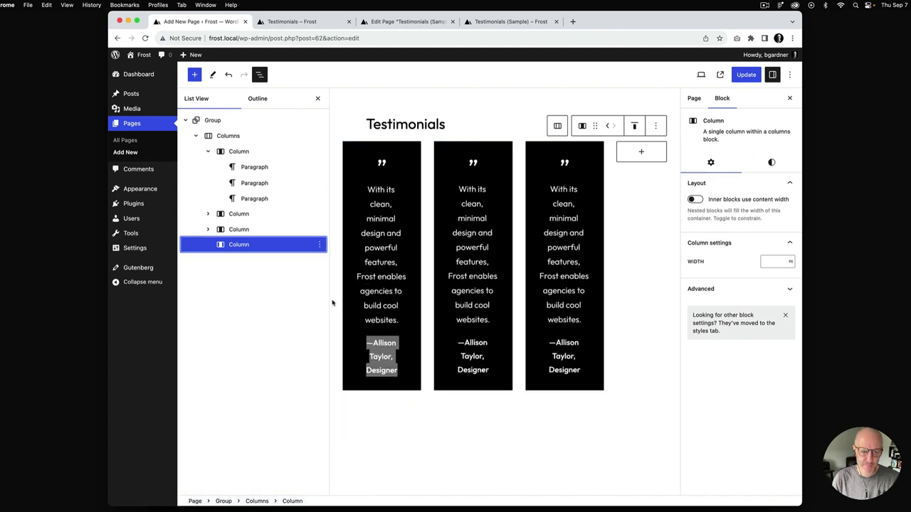
click(319, 245)
click(339, 404)
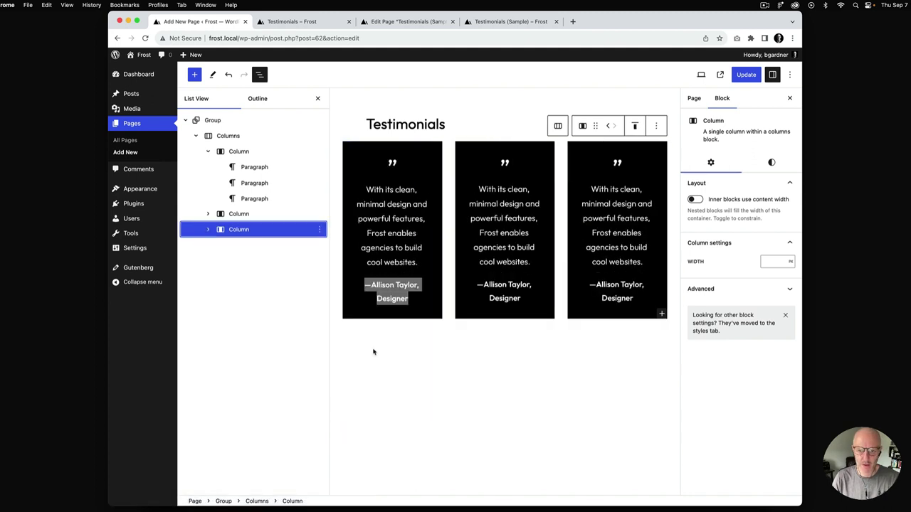
- Update the page, reload the published Testimonials page and compare its three cards with the sample page
click(744, 77)
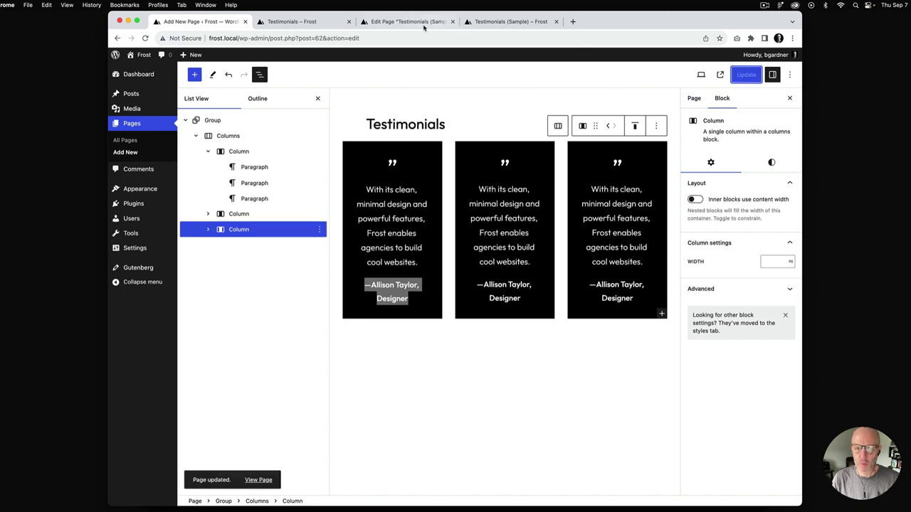
click(293, 22)
key(super+r)
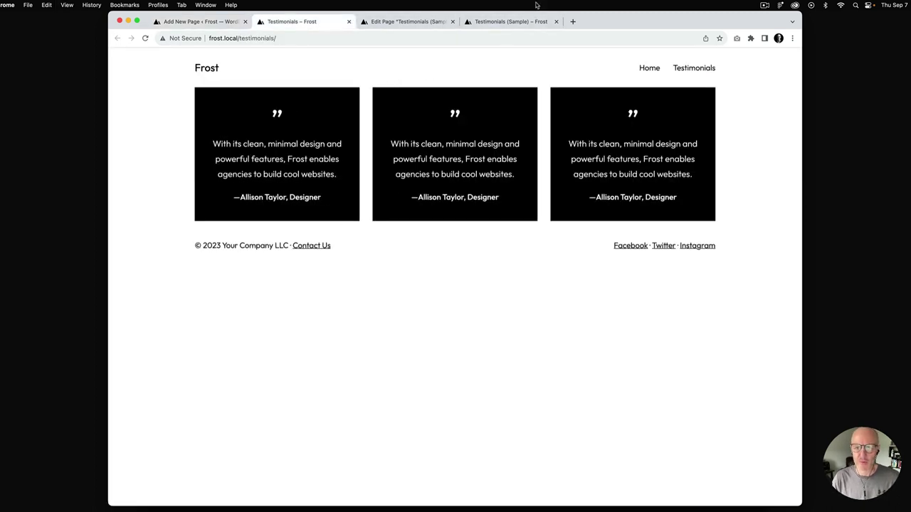
click(517, 27)
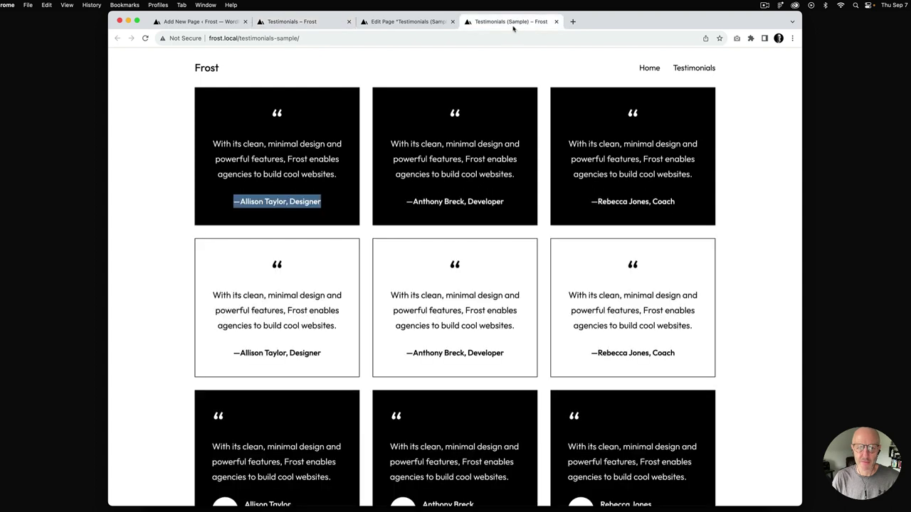
click(313, 22)
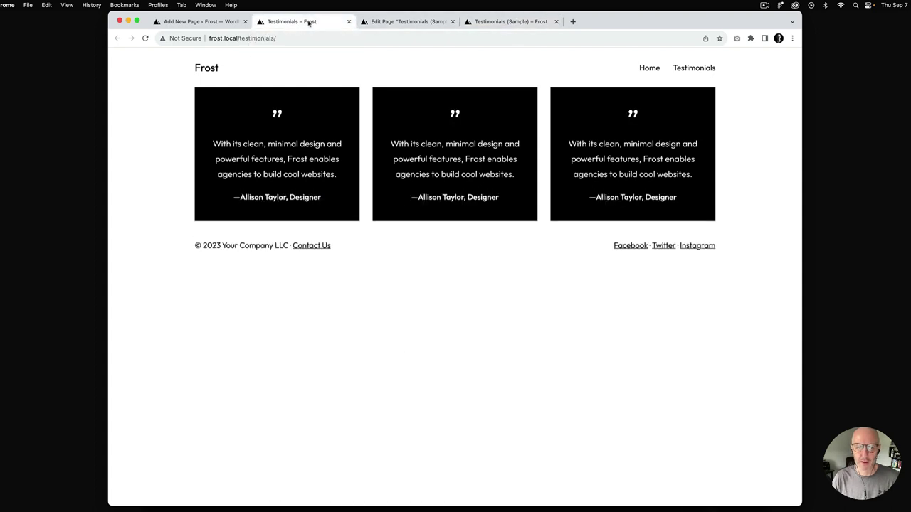
- Return to the page editor and replace the person's name in the second card's attribution with the second person's full name
click(199, 22)
click(317, 98)
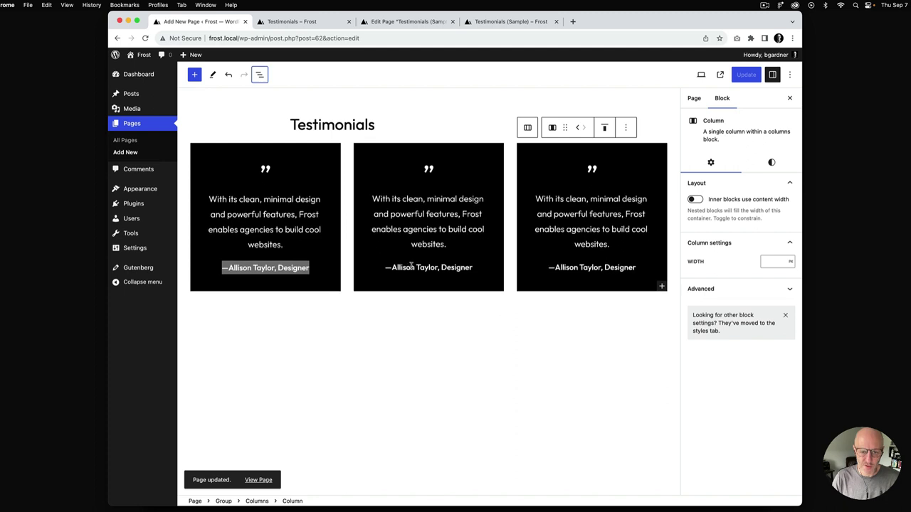
drag(393, 267, 439, 268)
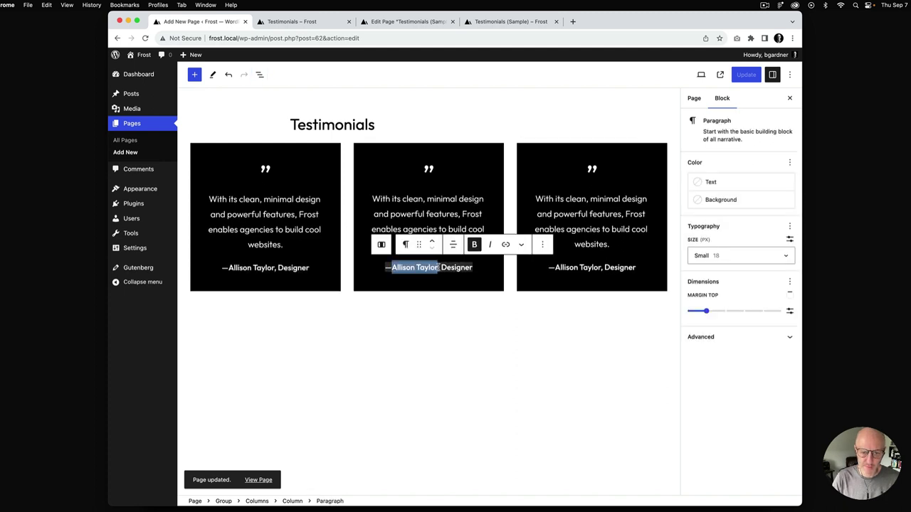
text(Anthony Breck)
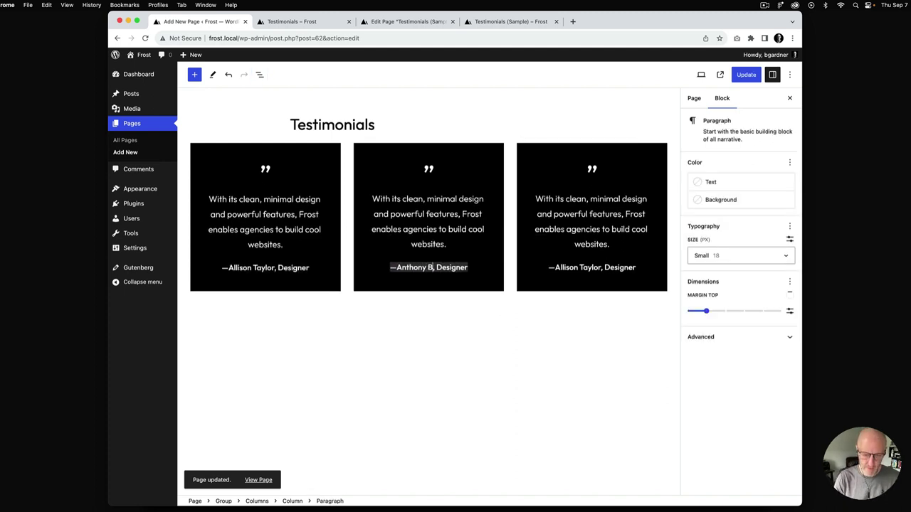
- Check the sample page, then enter the third person's full name and the title Coach in the third card's attribution
click(509, 21)
click(215, 23)
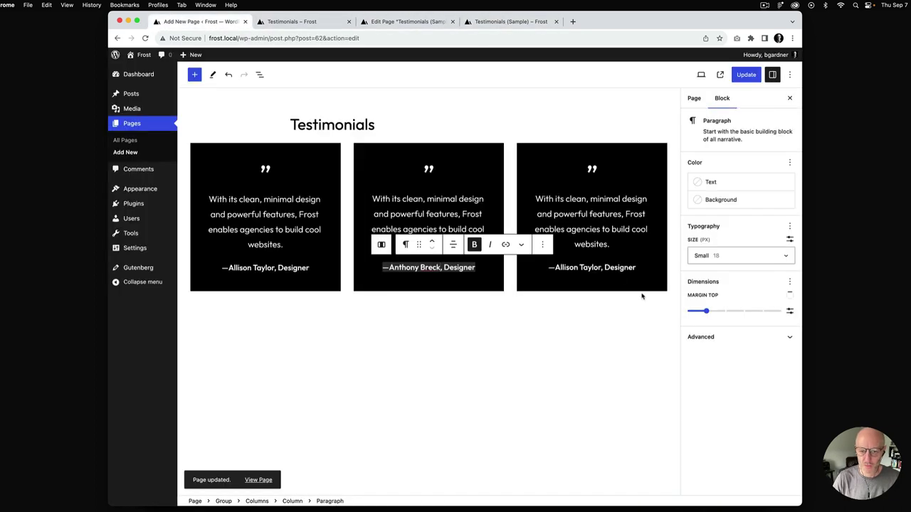
drag(556, 266, 602, 268)
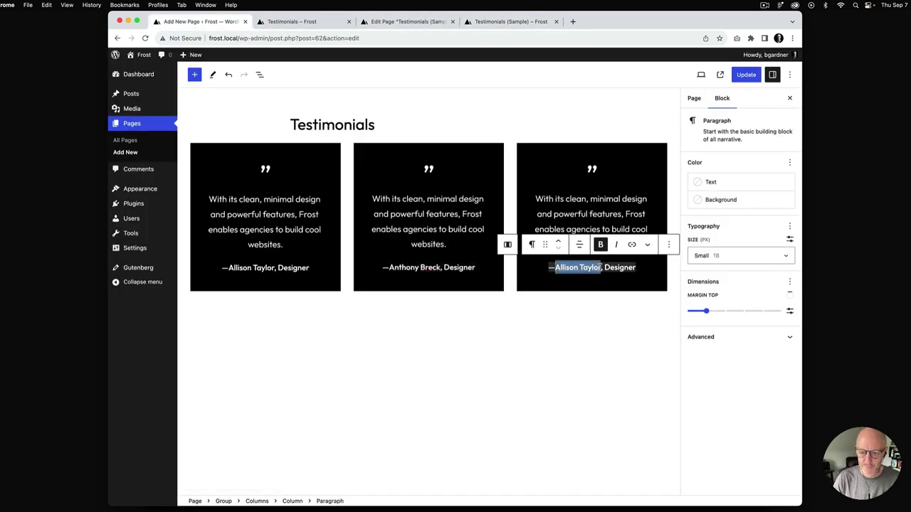
text(Rebecca)
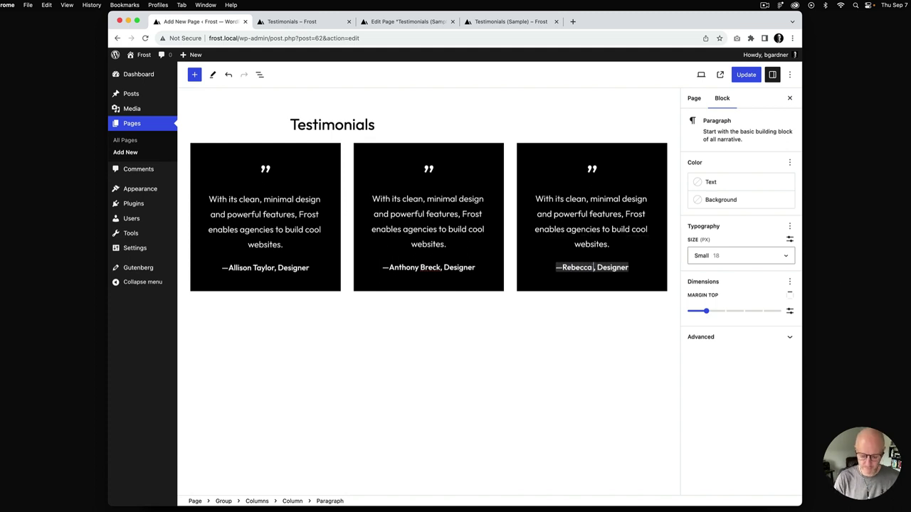
text( Jones)
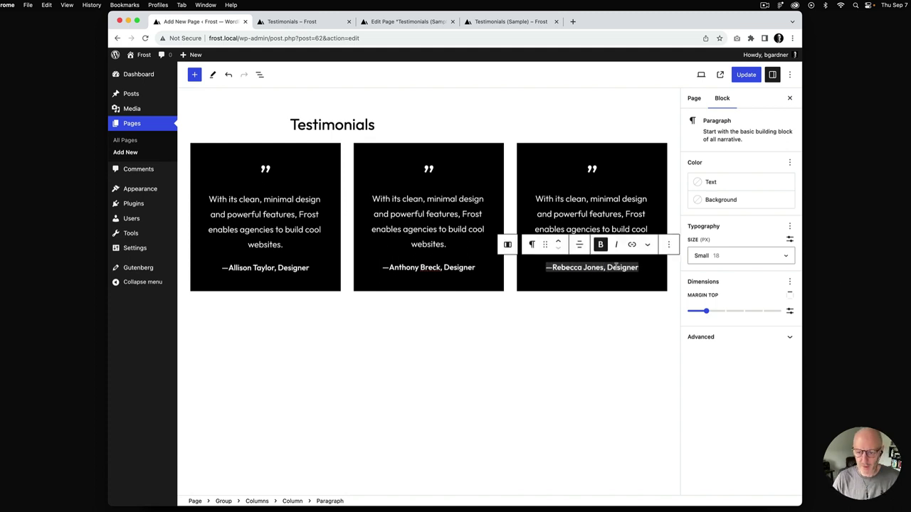
double_click(618, 268)
text(Coach)
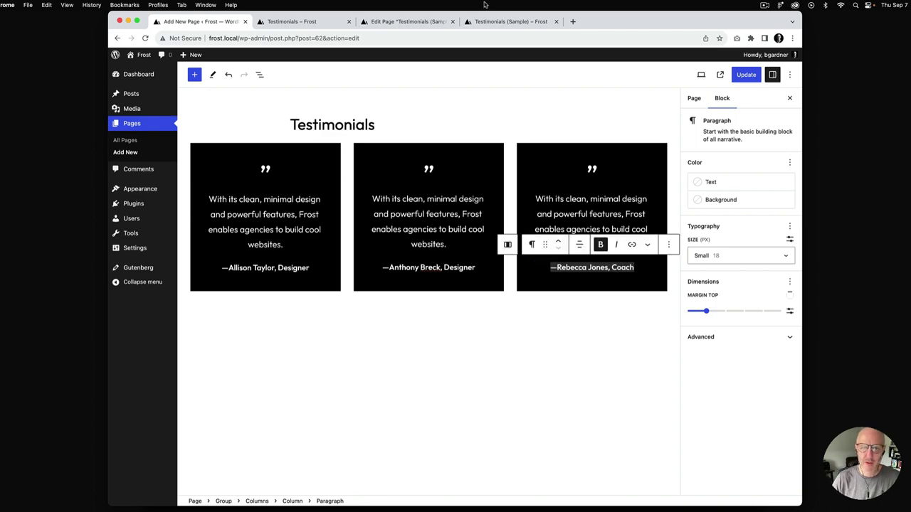
- Check the titles on the sample page and change the second card's job title to Developer
click(511, 24)
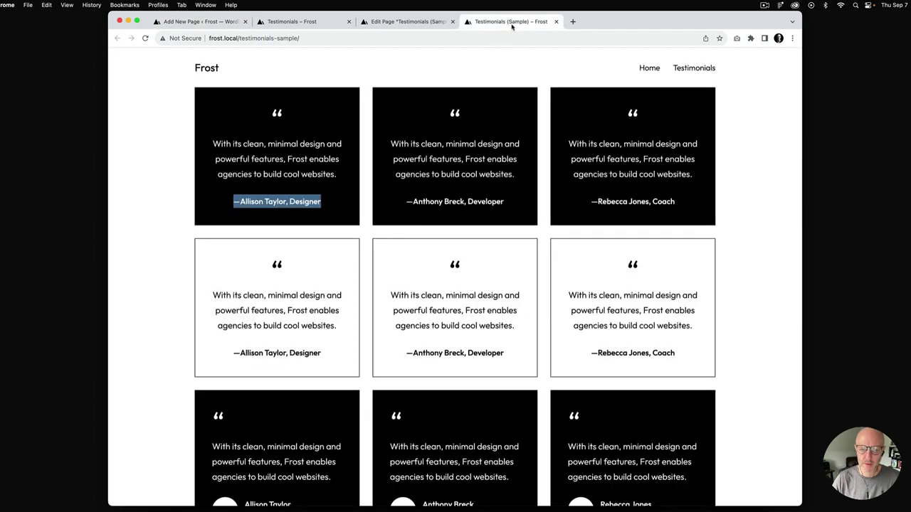
click(212, 22)
double_click(462, 267)
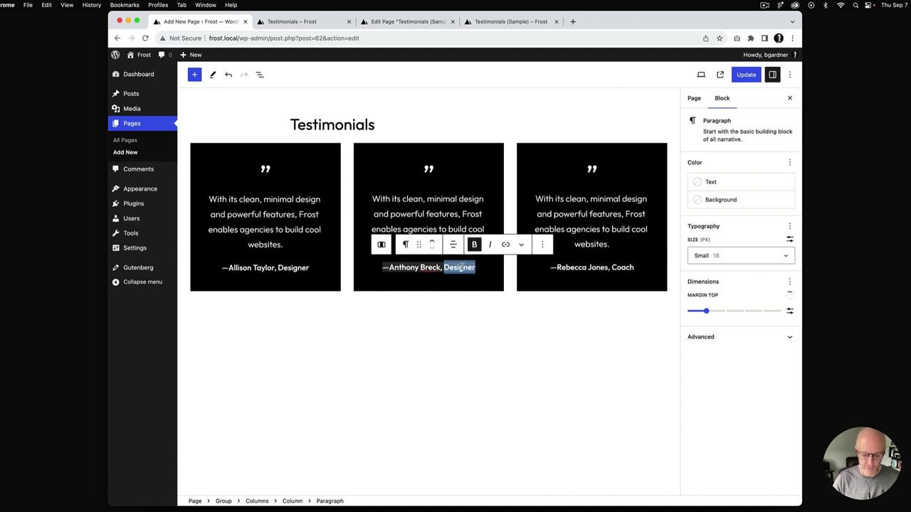
text(Developer)
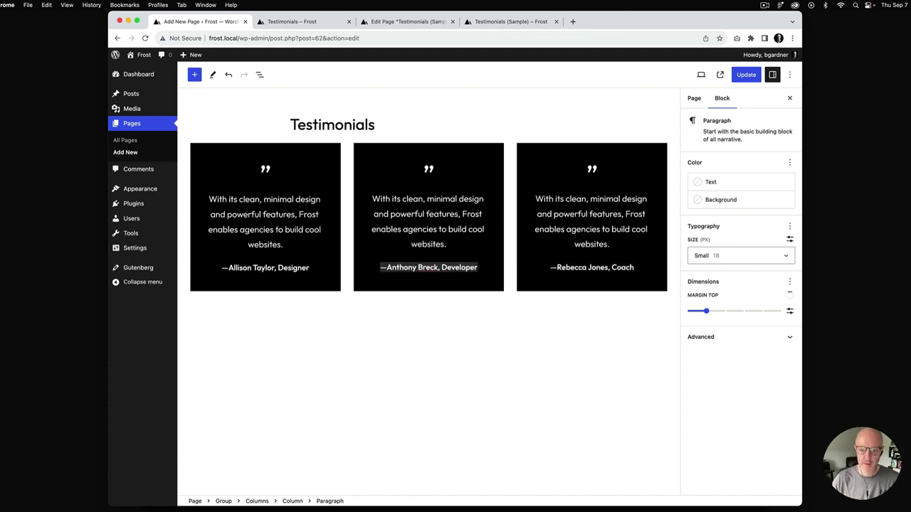
- Update the page, reload the published Testimonials page and compare its attributions with the sample page
click(746, 74)
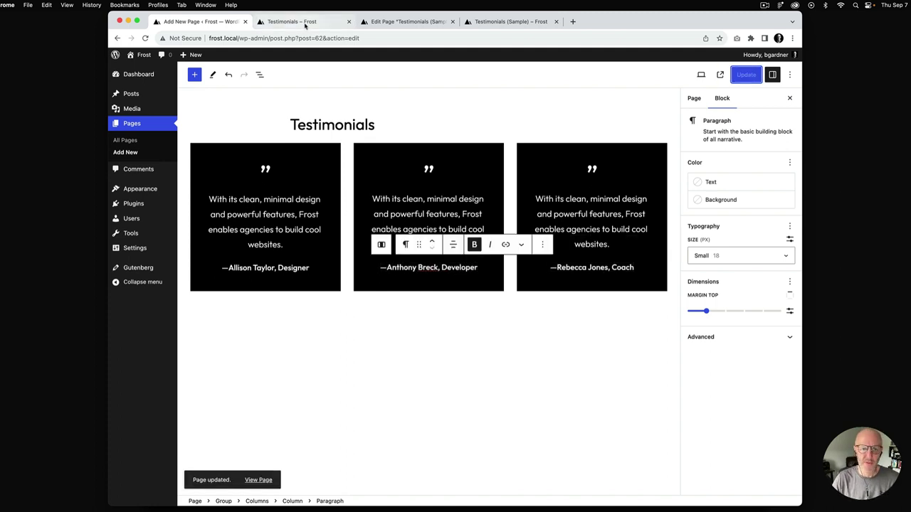
click(305, 22)
key(super+r)
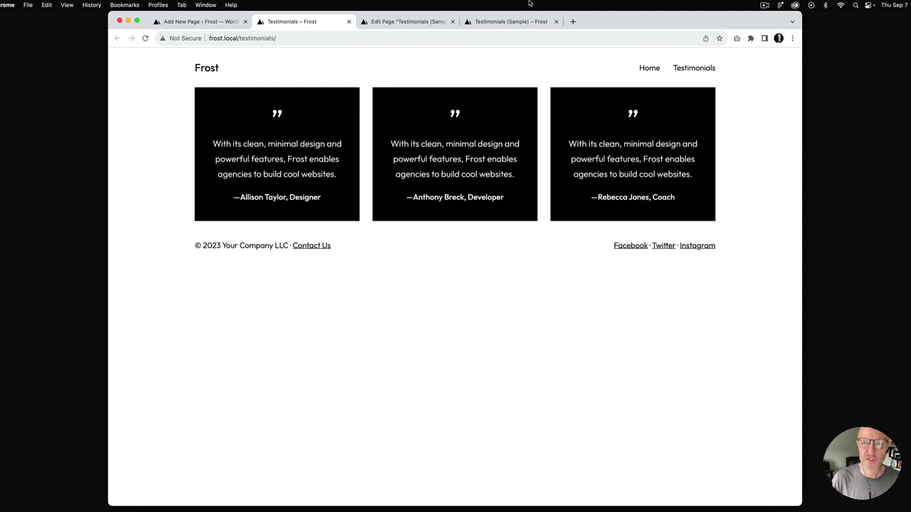
click(491, 22)
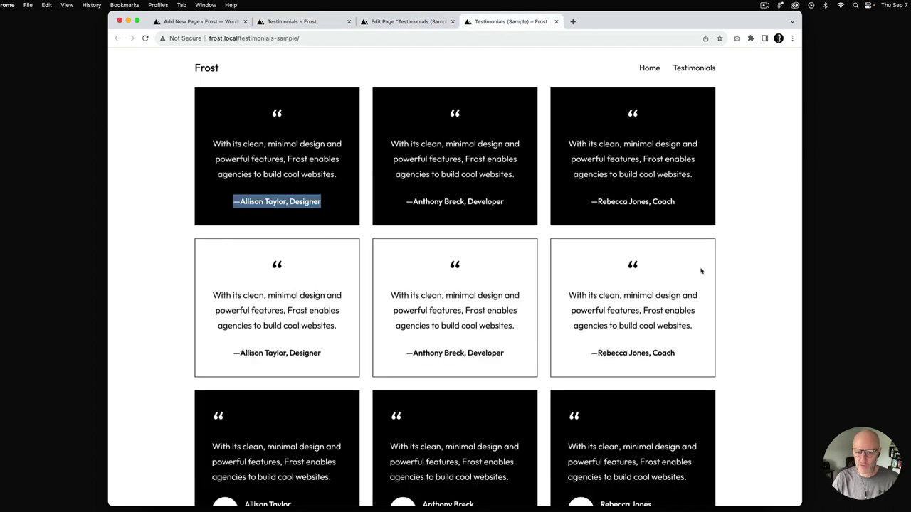
- Duplicate the entire testimonials group in the page editor to create a second row of three cards
click(213, 27)
click(258, 75)
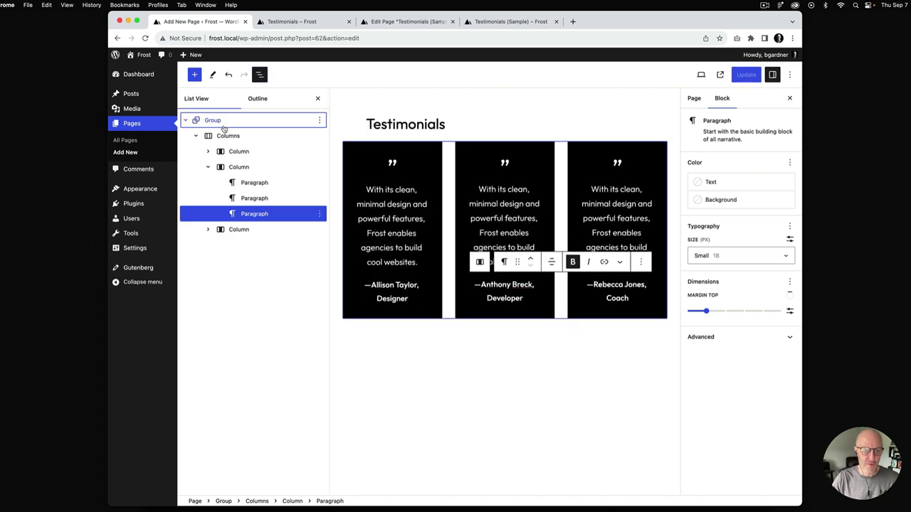
click(319, 120)
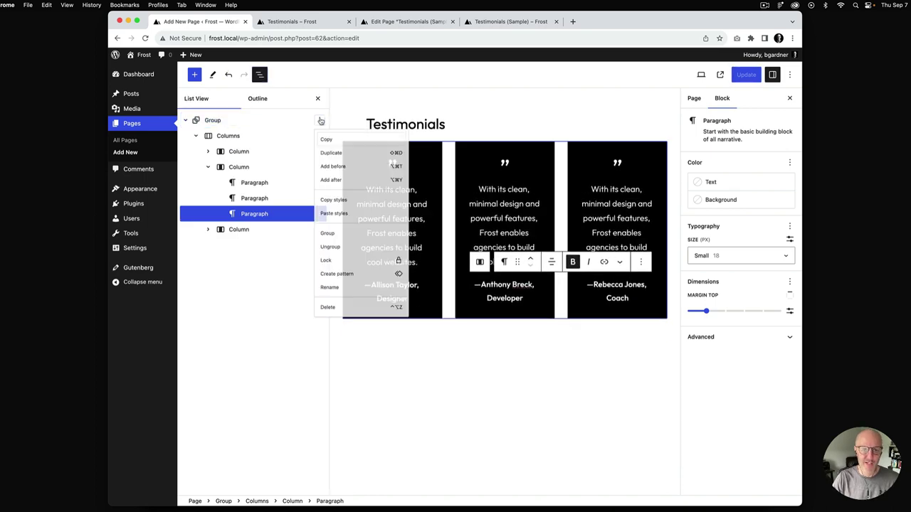
click(342, 159)
click(317, 98)
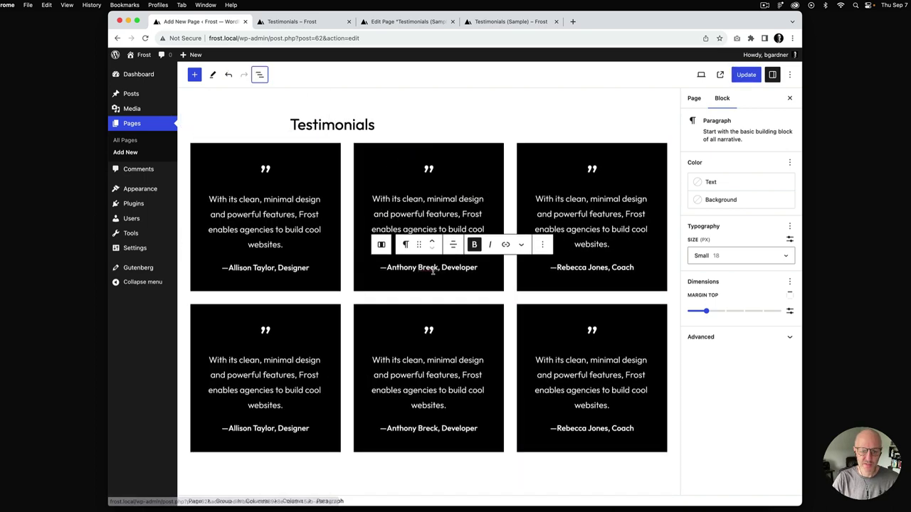
- Clear the background and text colors of the first card in the second row
scroll(424, 266, down, 2)
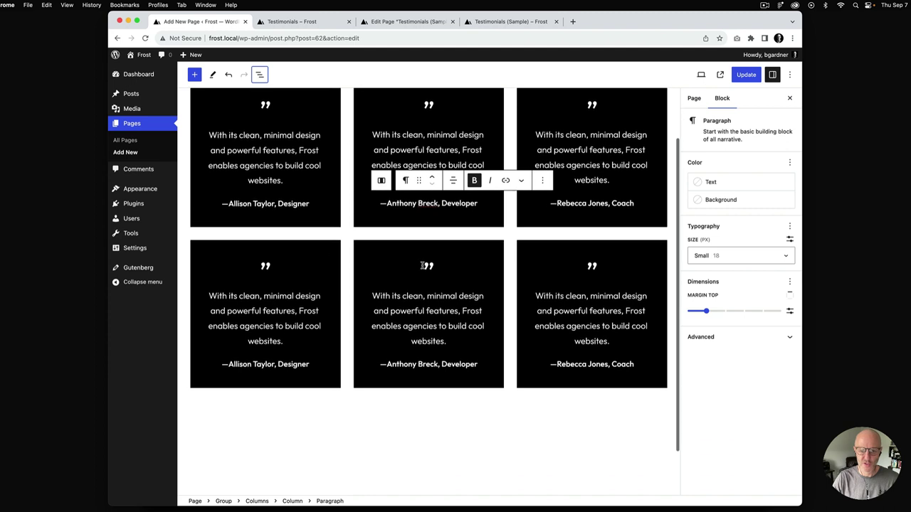
click(328, 265)
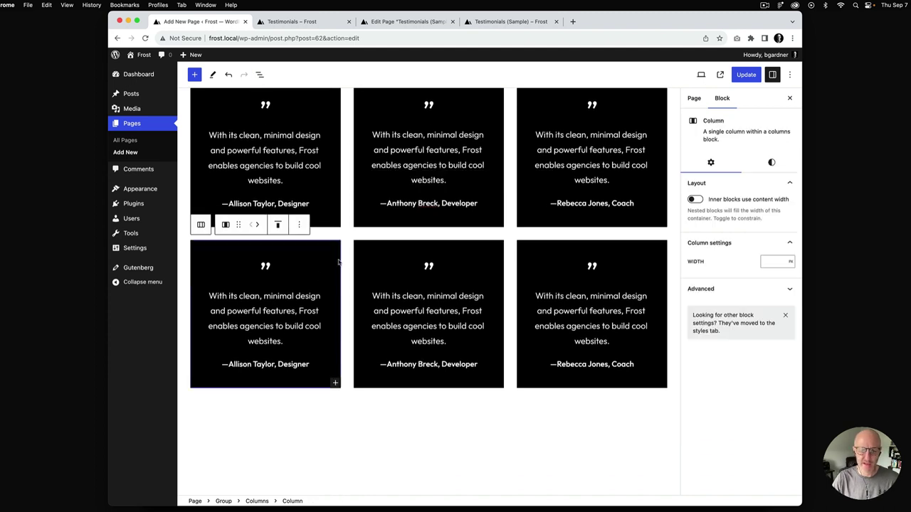
click(772, 165)
click(724, 222)
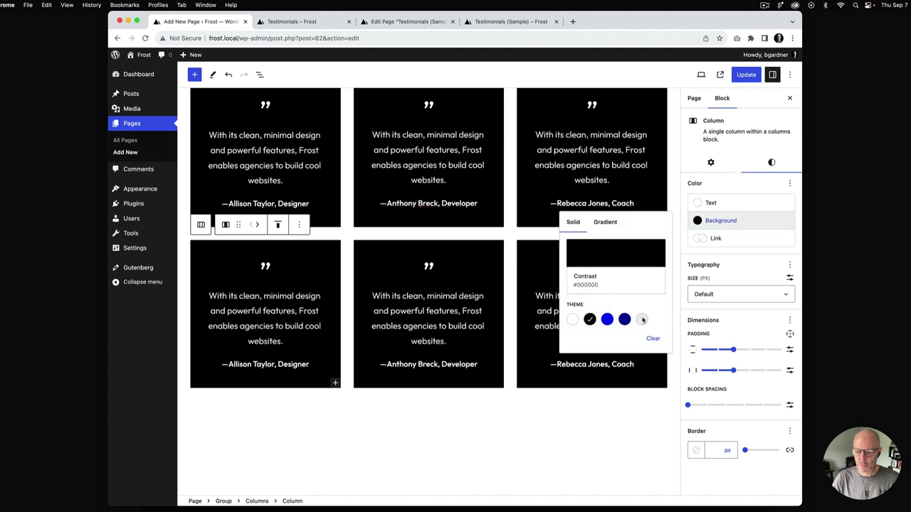
click(653, 338)
click(730, 206)
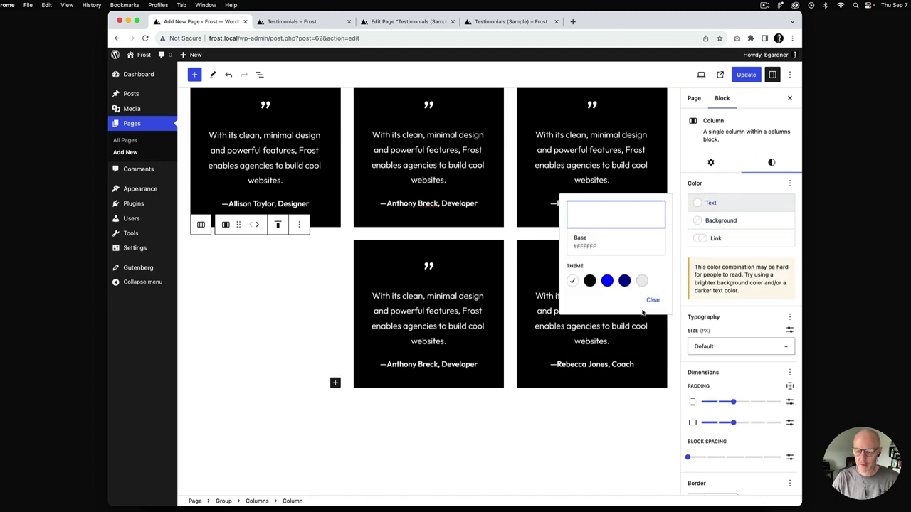
click(653, 299)
- Clear the background and text colors of the middle card in the second row
click(492, 267)
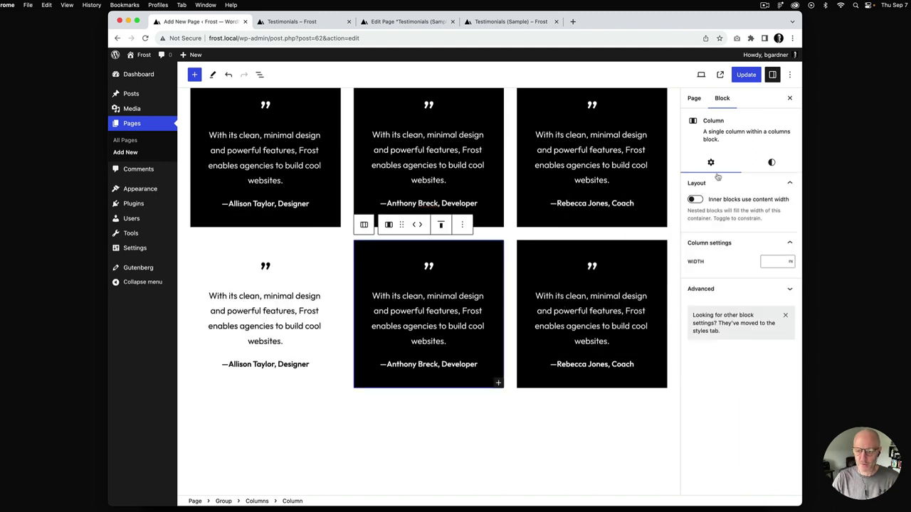
click(772, 163)
click(754, 222)
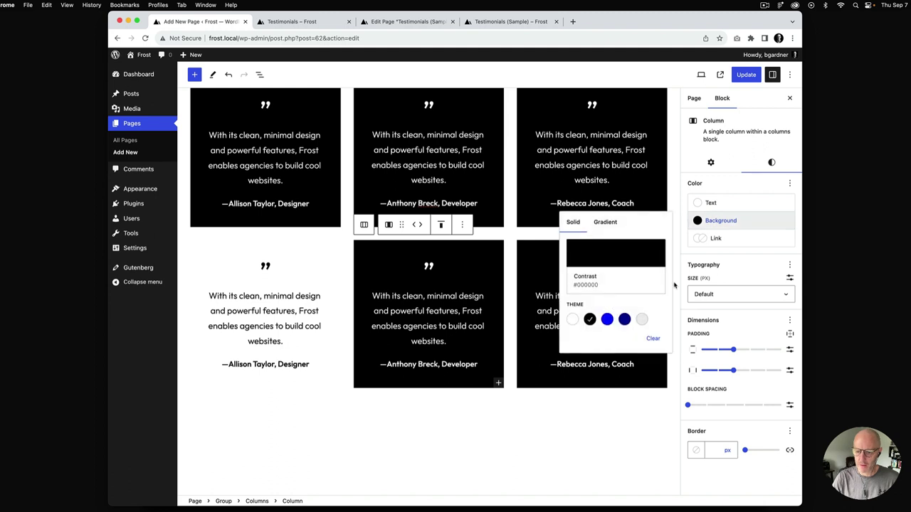
click(652, 338)
click(730, 205)
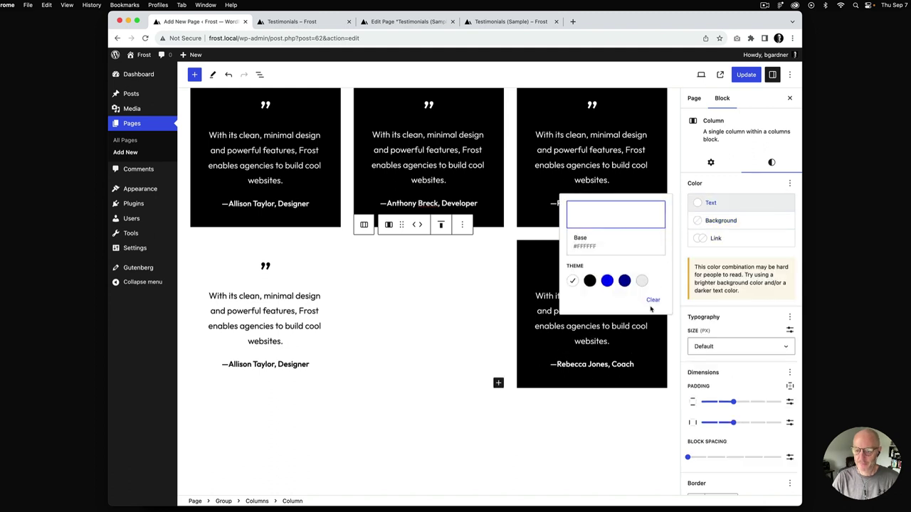
click(652, 300)
- Clear the background and text colors of the third card in the second row
click(654, 224)
click(772, 163)
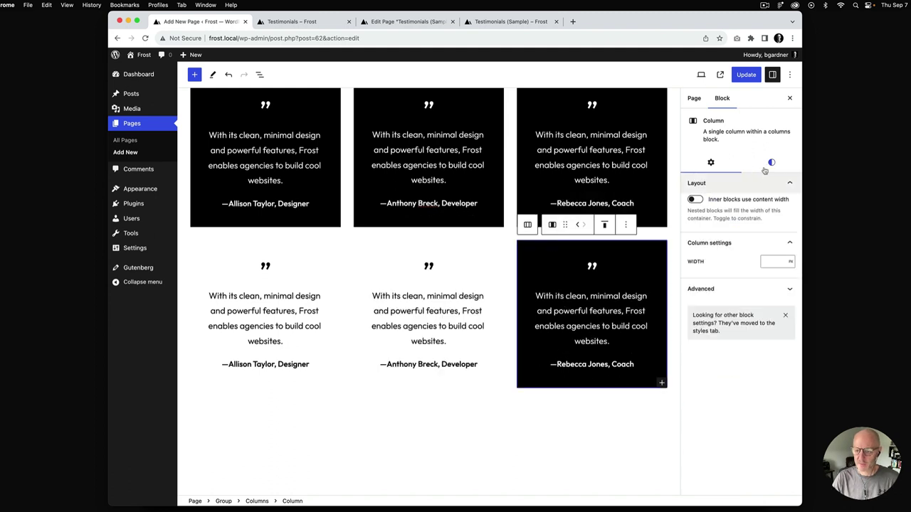
click(736, 228)
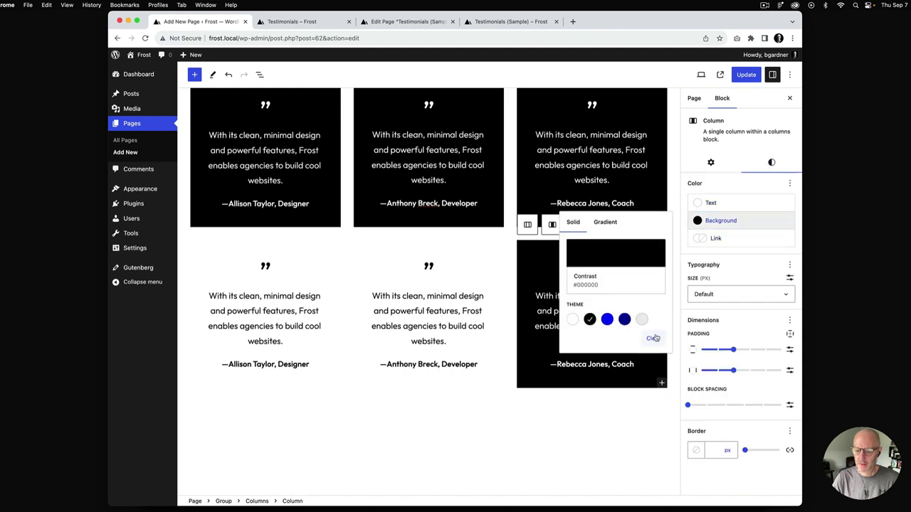
click(651, 338)
click(731, 204)
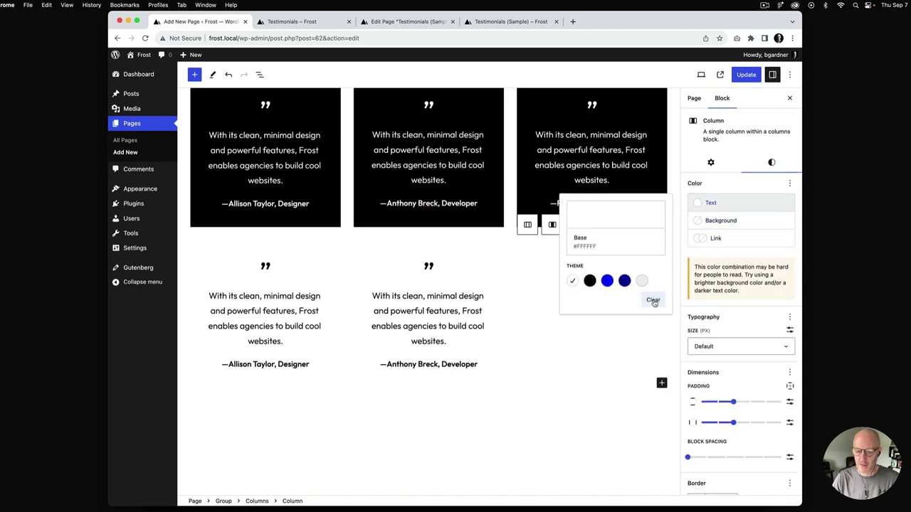
click(653, 300)
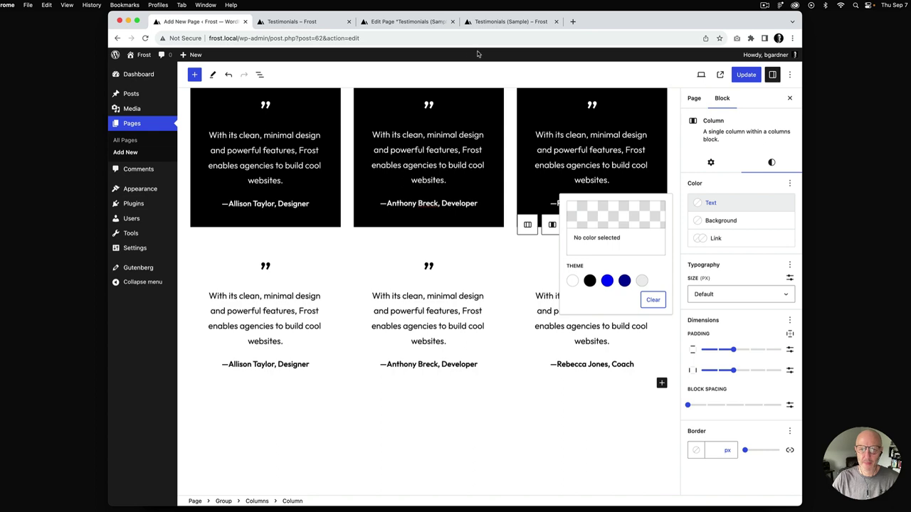
- Check the outlined cards on the sample page and give the second row's first card a 1 px black (Contrast) border
click(511, 22)
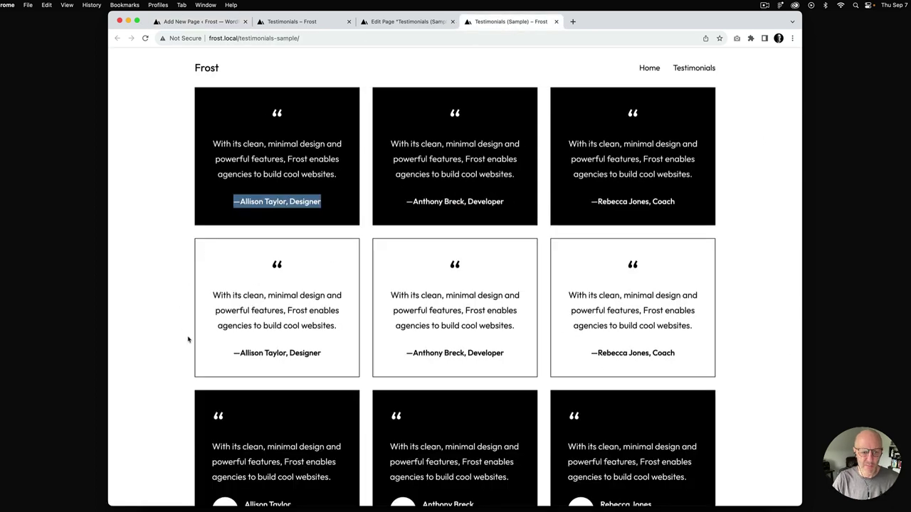
click(213, 27)
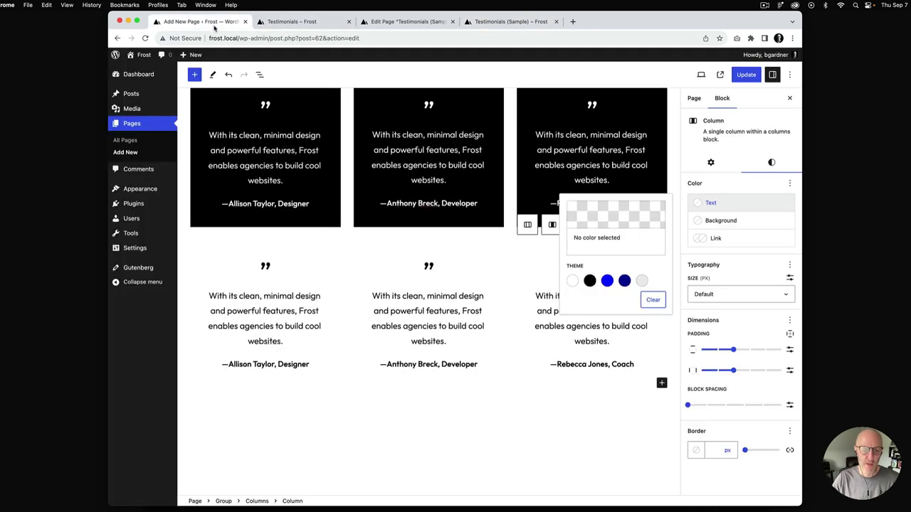
click(313, 253)
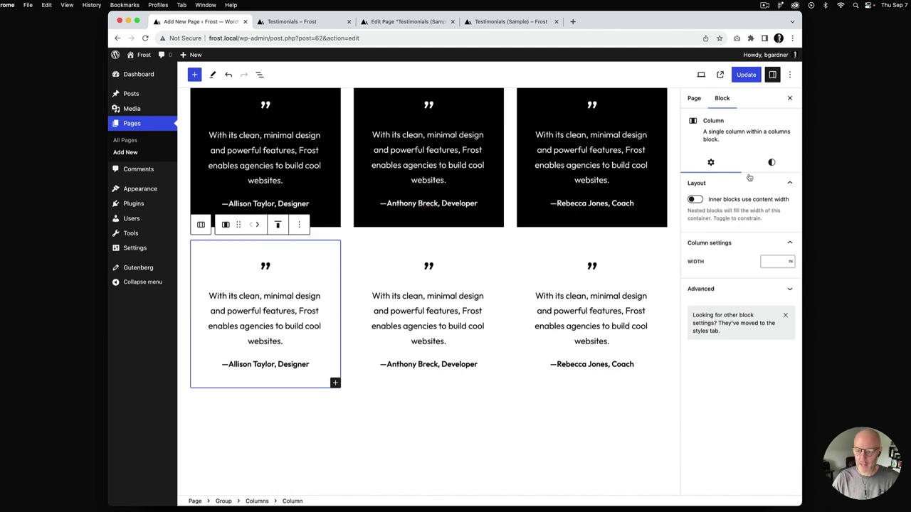
click(779, 163)
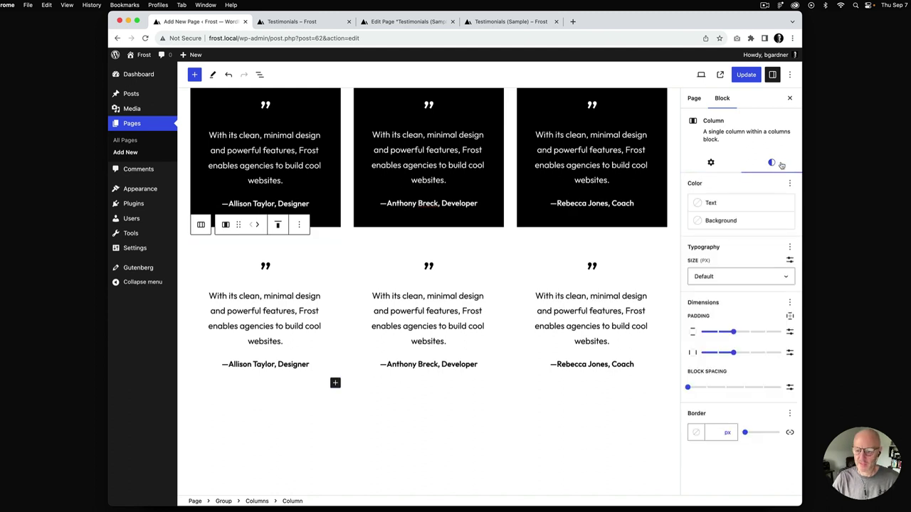
click(696, 432)
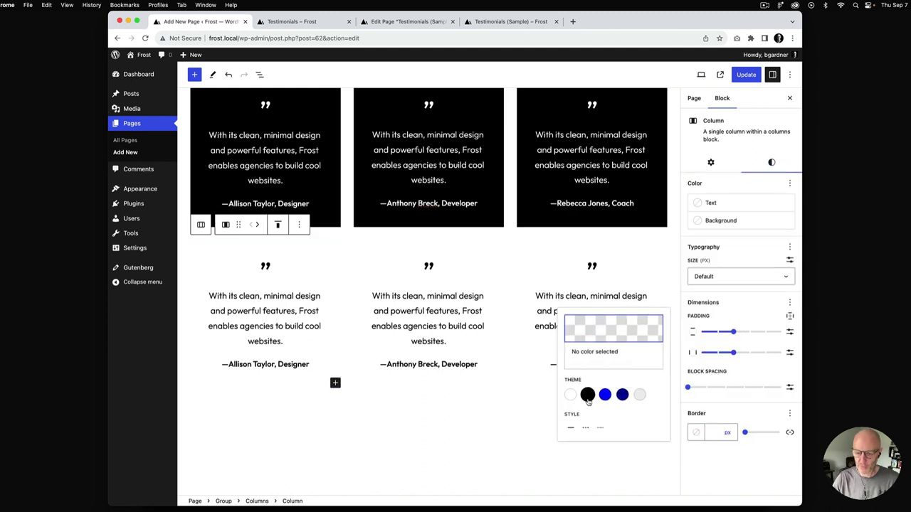
click(587, 396)
key(Tab)
text(1)
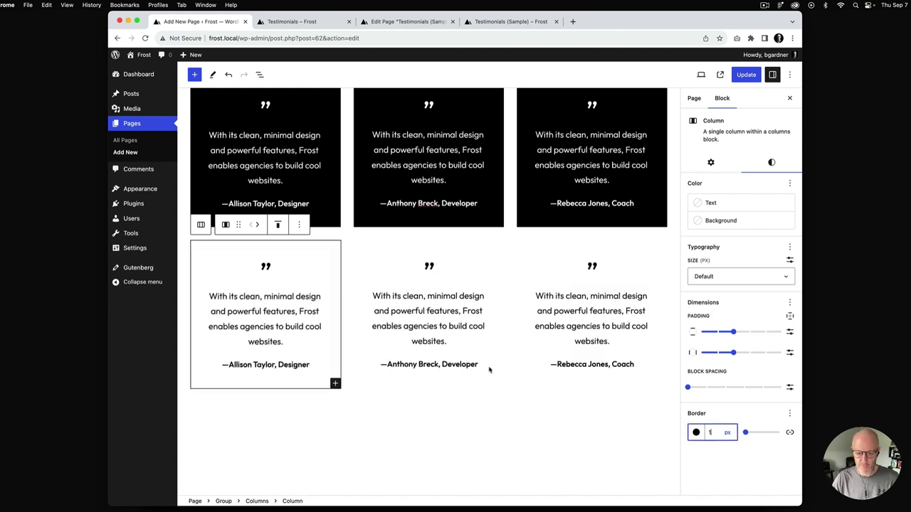
- Give the middle card in the second row a 1 px black (Contrast) border
click(484, 272)
click(295, 501)
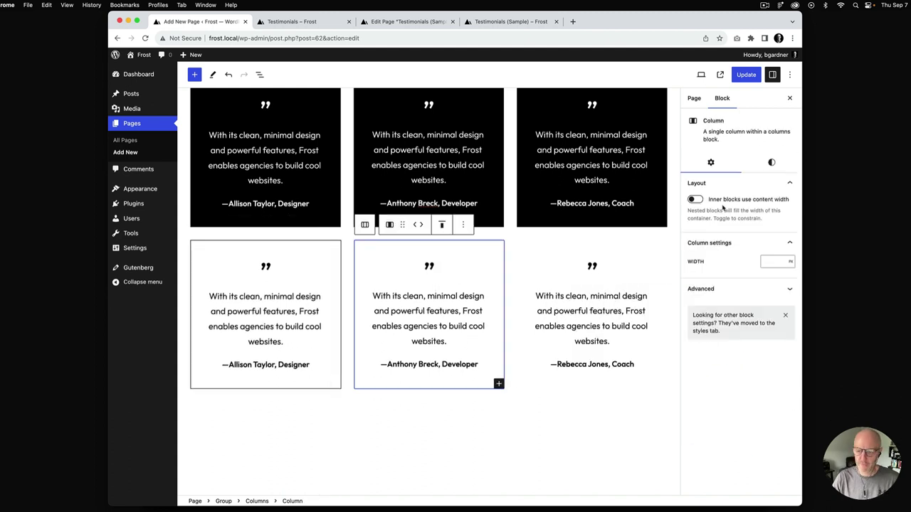
click(770, 163)
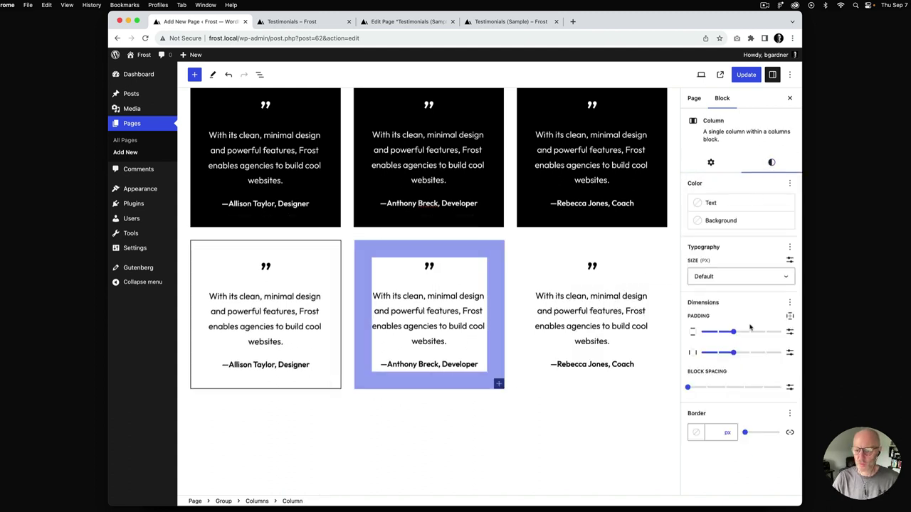
click(708, 432)
text(1)
click(696, 432)
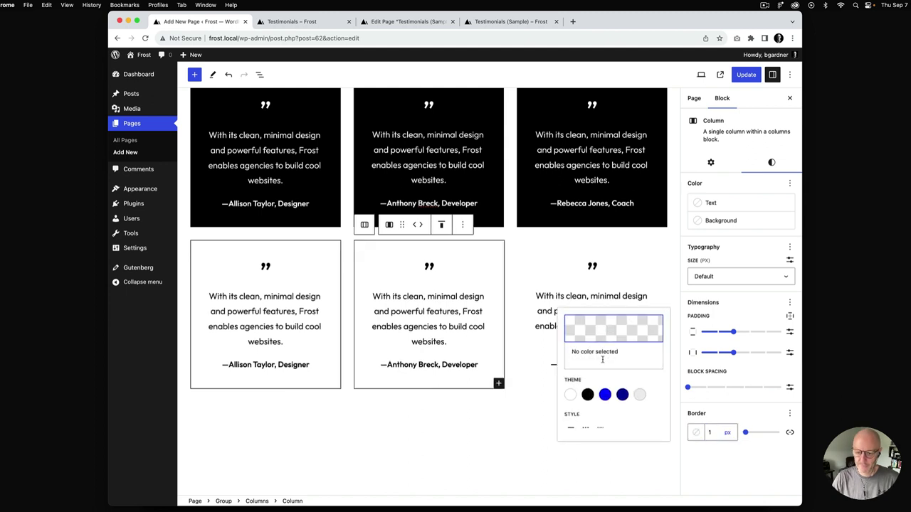
click(588, 395)
- Give the third card in the second row a 1 px black (Contrast) border
click(641, 255)
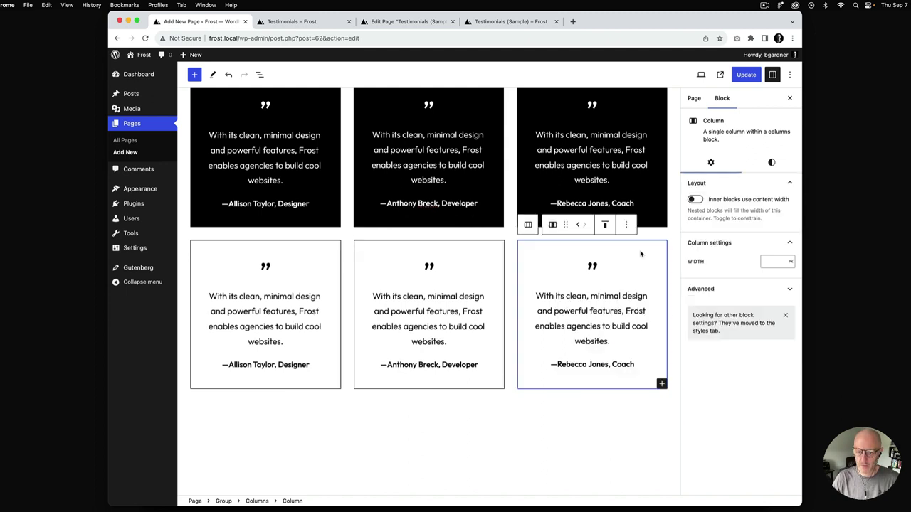
click(772, 162)
click(712, 433)
text(1)
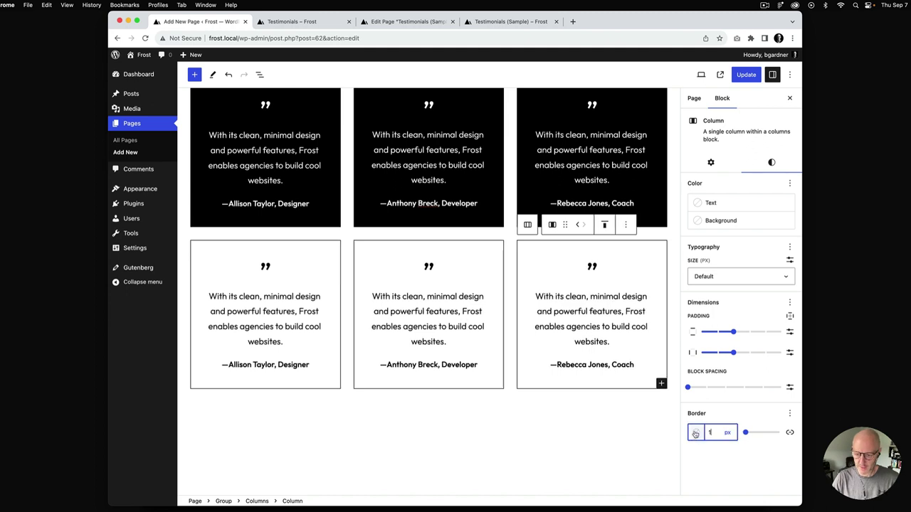
click(696, 432)
click(588, 395)
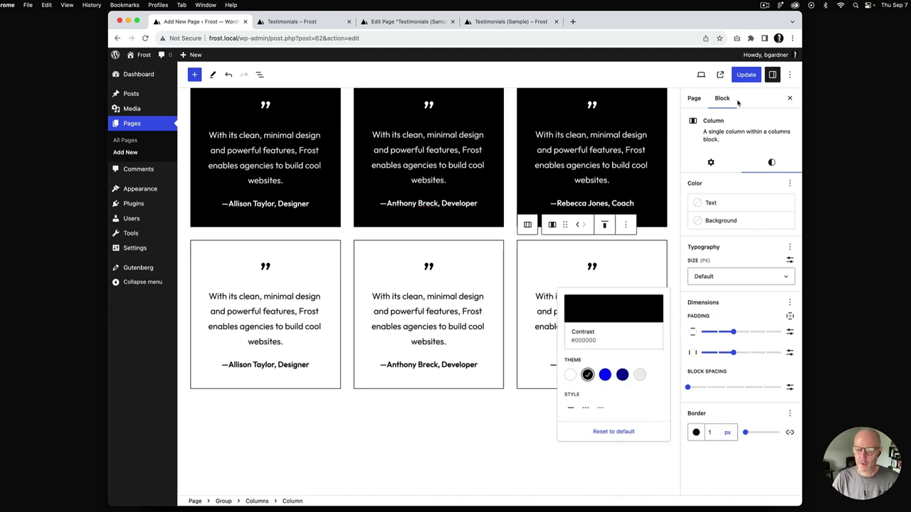
- Update the page and reload the published Testimonials page to view the bordered cards
click(746, 74)
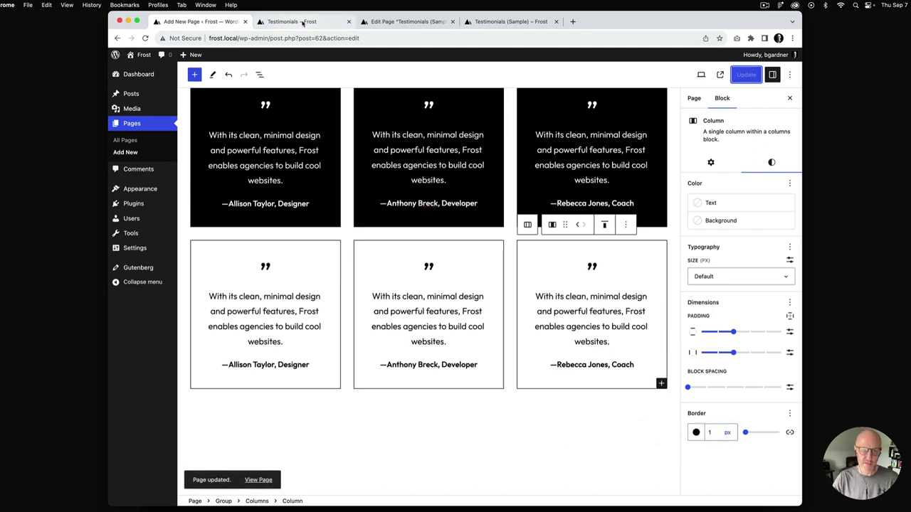
click(302, 23)
key(super+r)
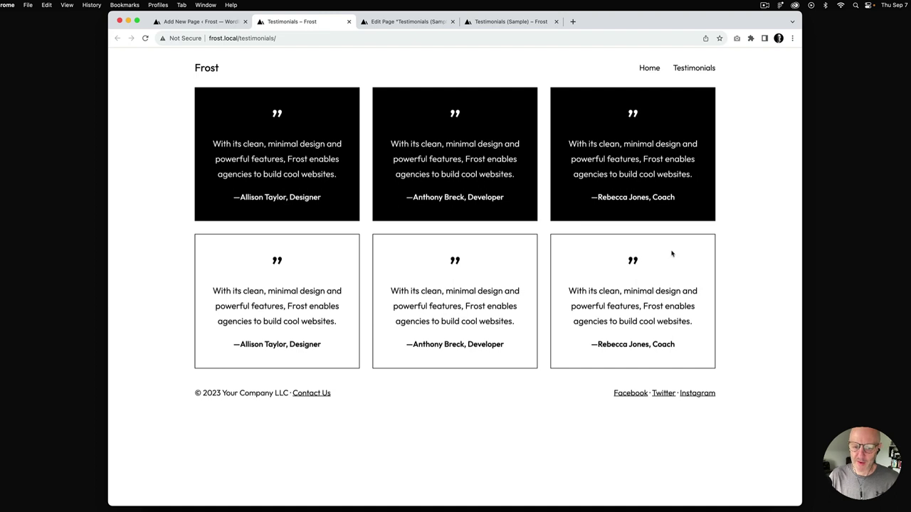
- Return to the page editor and set the background of the second row's first card to Neutral
click(196, 22)
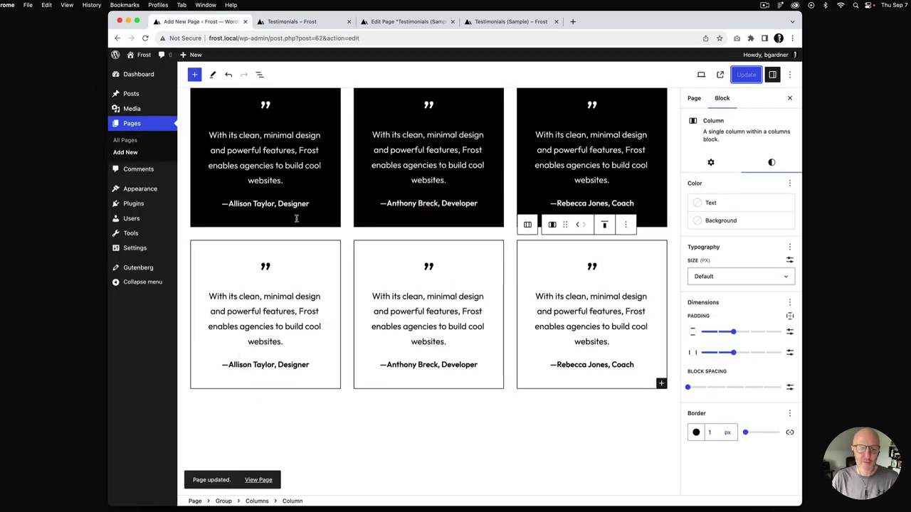
click(324, 248)
click(772, 162)
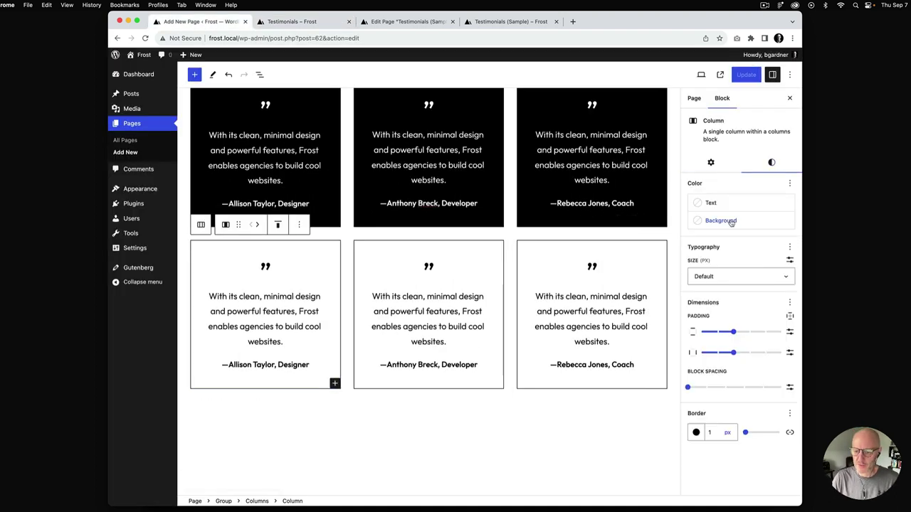
click(721, 221)
click(641, 319)
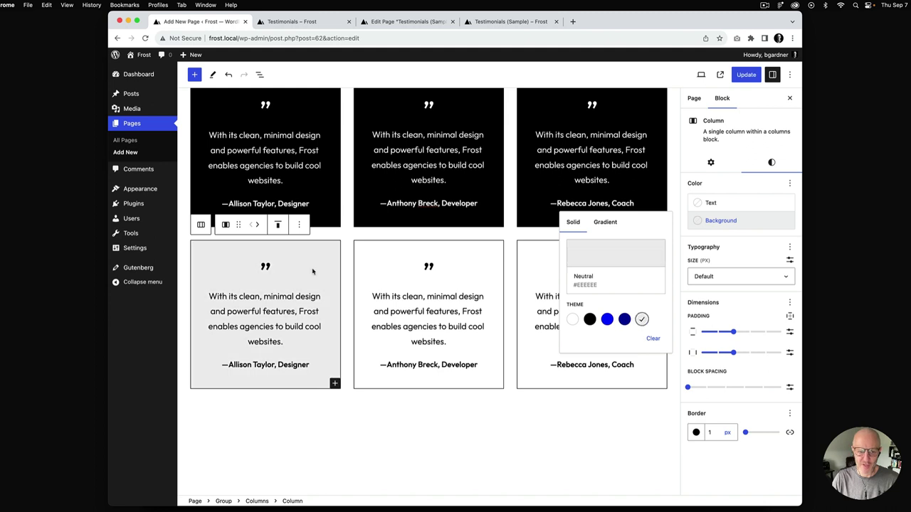
- Set the background of the first row's middle card to the dark blue Secondary color
scroll(459, 304, up, 2)
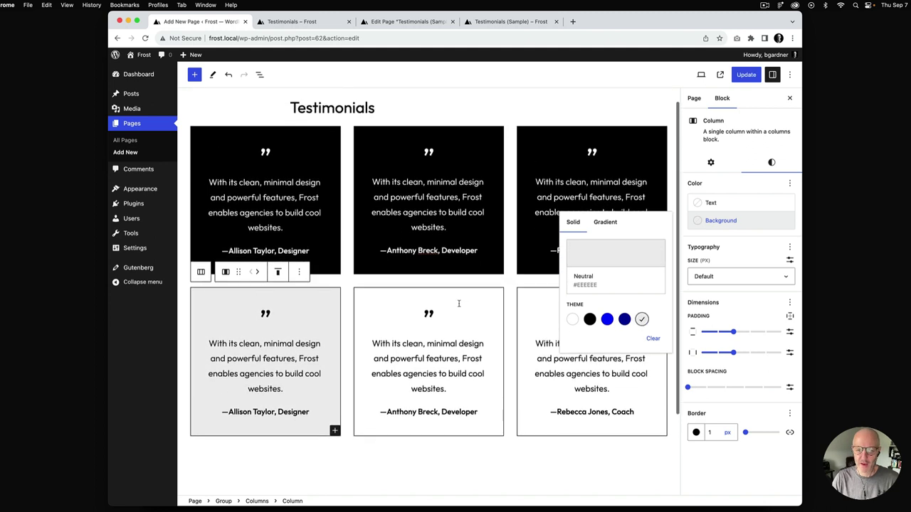
click(492, 142)
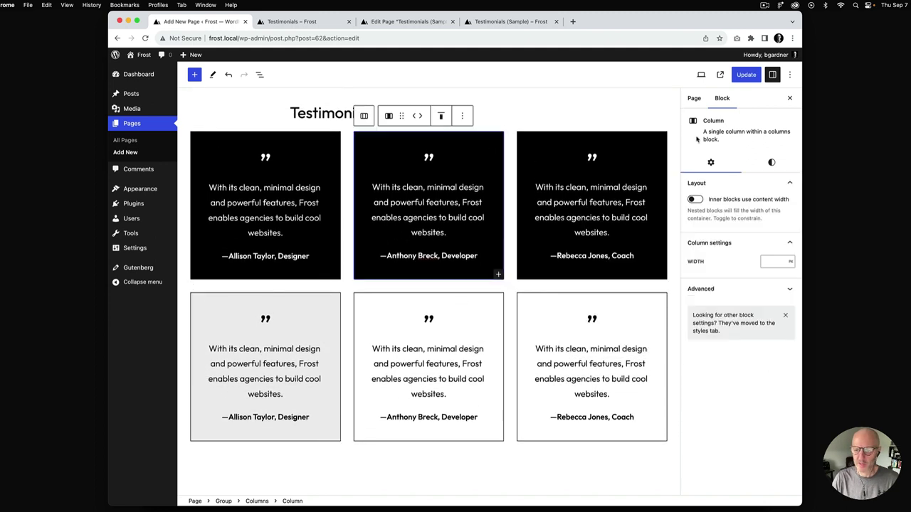
click(772, 163)
click(720, 220)
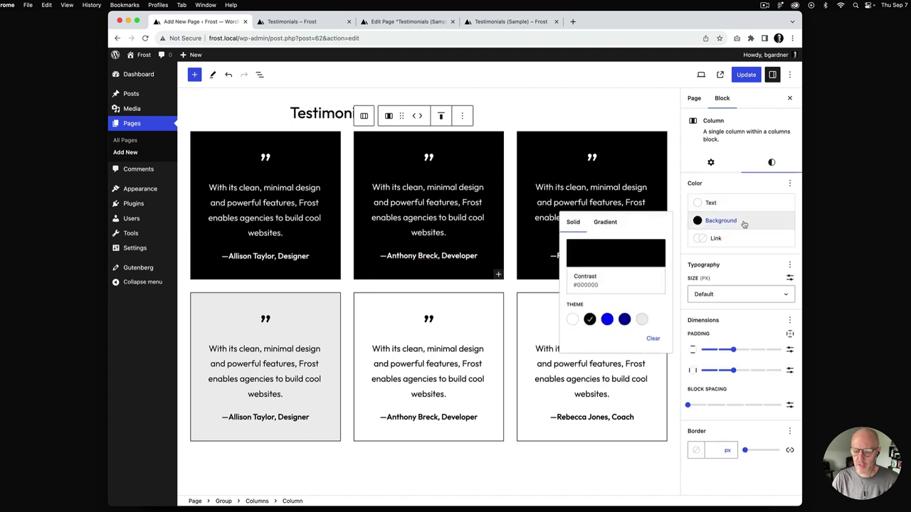
click(607, 319)
click(624, 319)
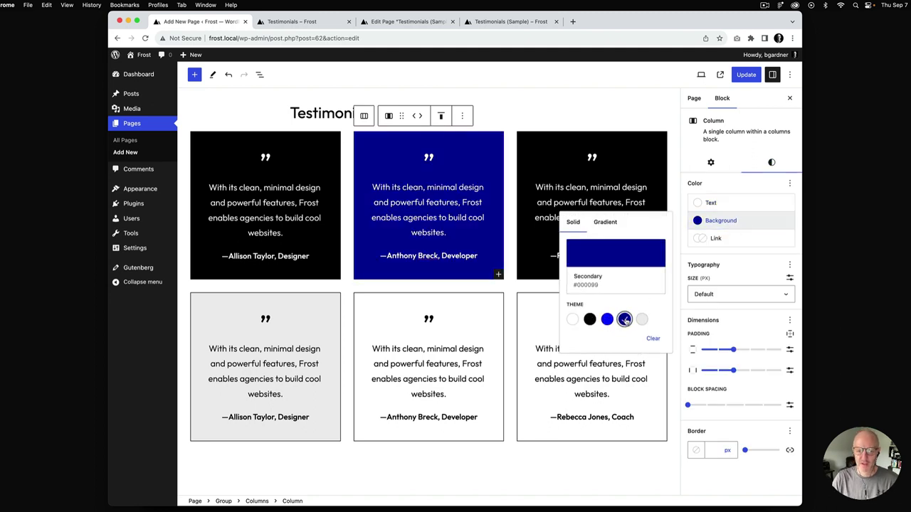
- Update the page and reload the published Testimonials page to view the recolored cards
click(747, 74)
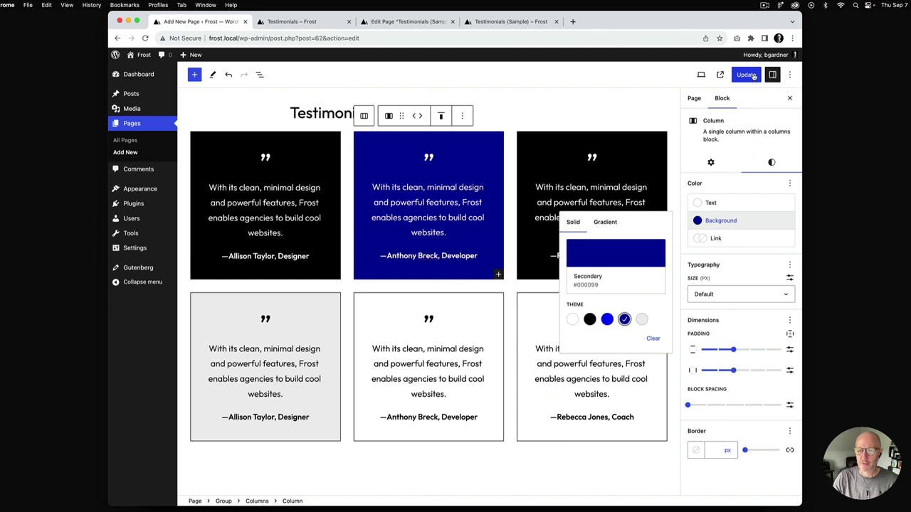
click(309, 22)
key(super+r)
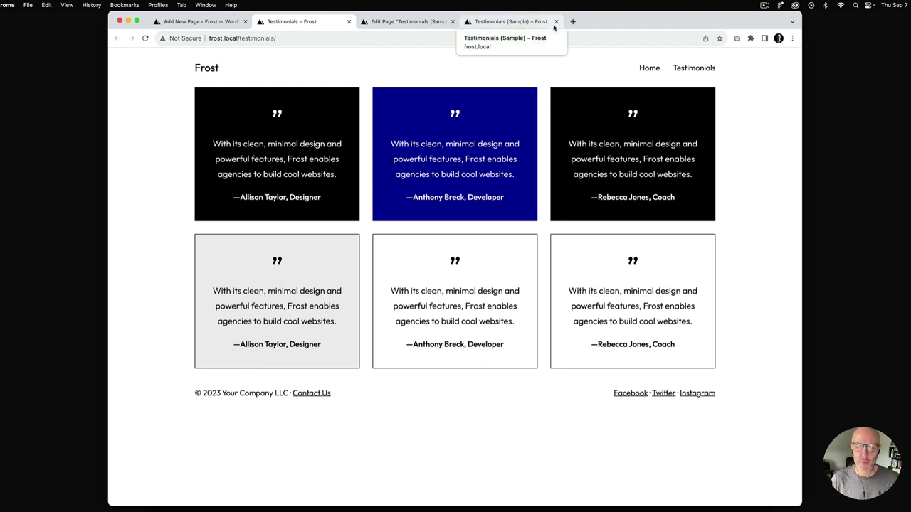
- Look at the testimonial cards with round avatars on the sample page and return to the page editor
click(514, 25)
scroll(366, 284, down, 5)
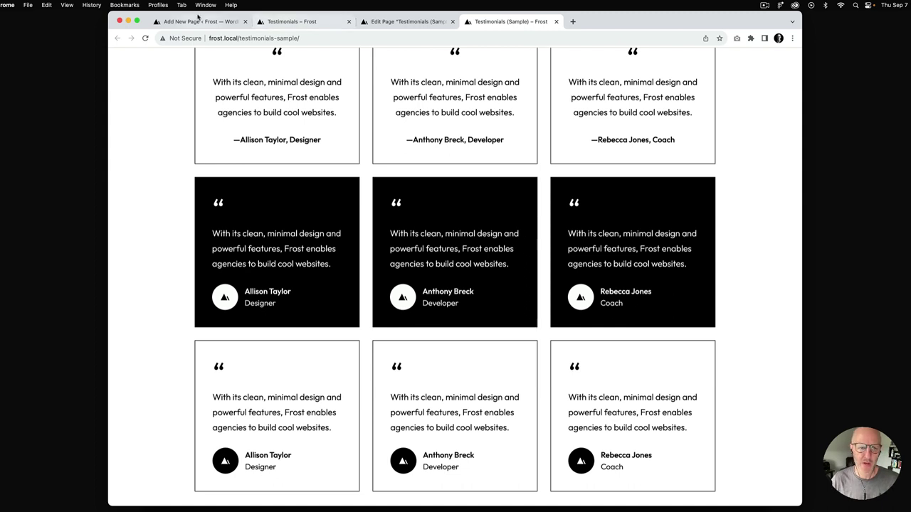
key(super+1)
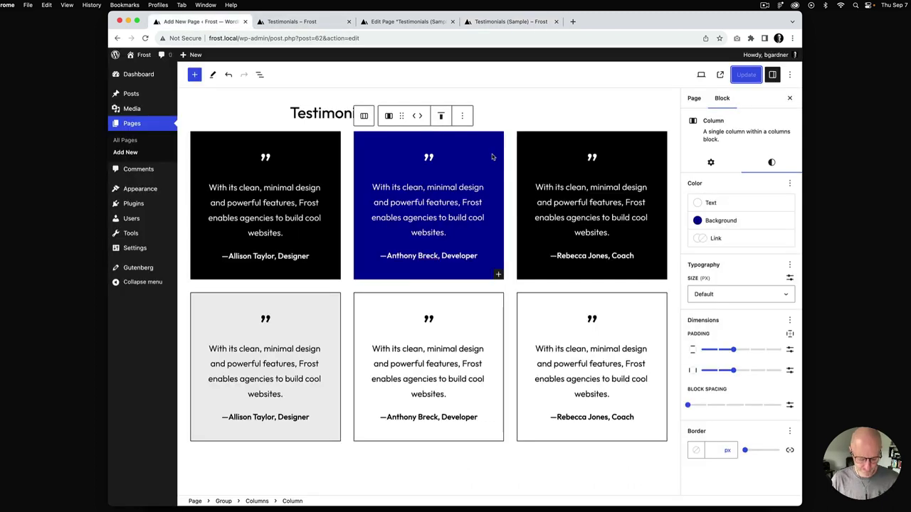
- Undo the two card background color changes and update the page
key(super+z)
key(super+z)
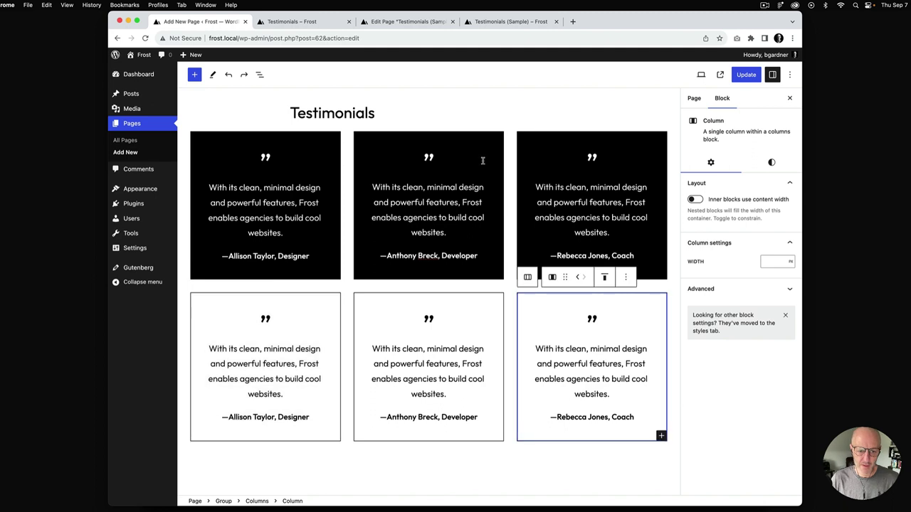
click(742, 77)
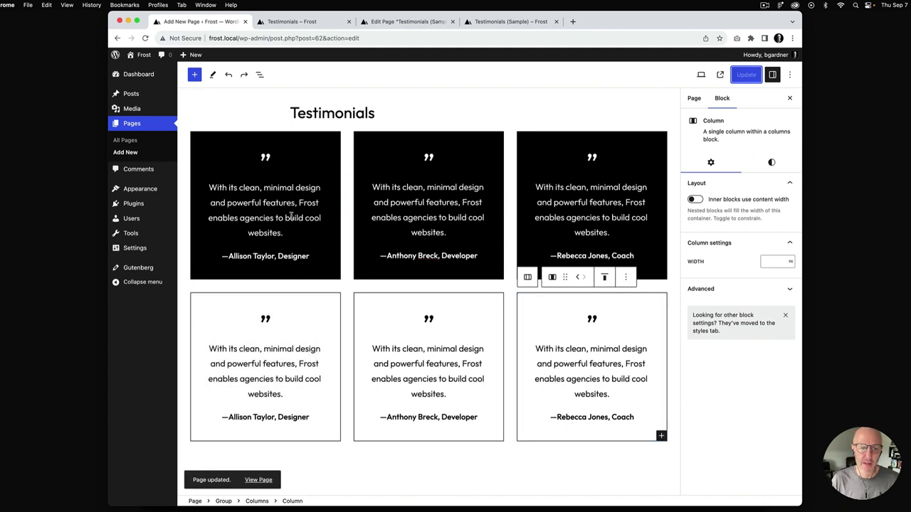
- Insert a Group block below the second testimonial row at page level
scroll(288, 218, down, 3)
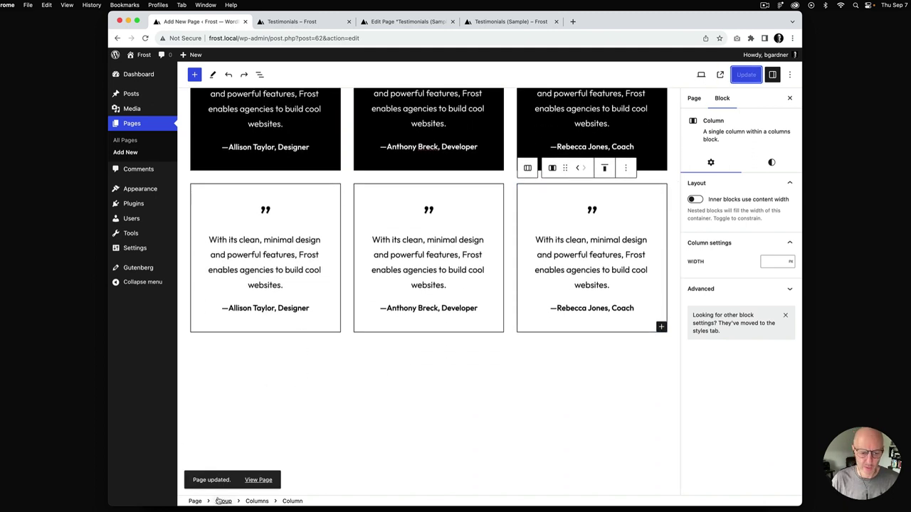
click(195, 501)
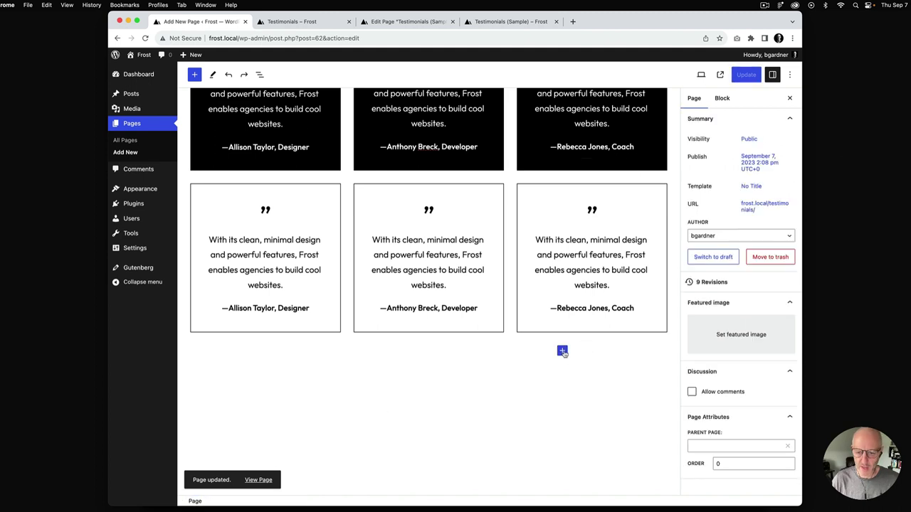
click(562, 351)
text(gr)
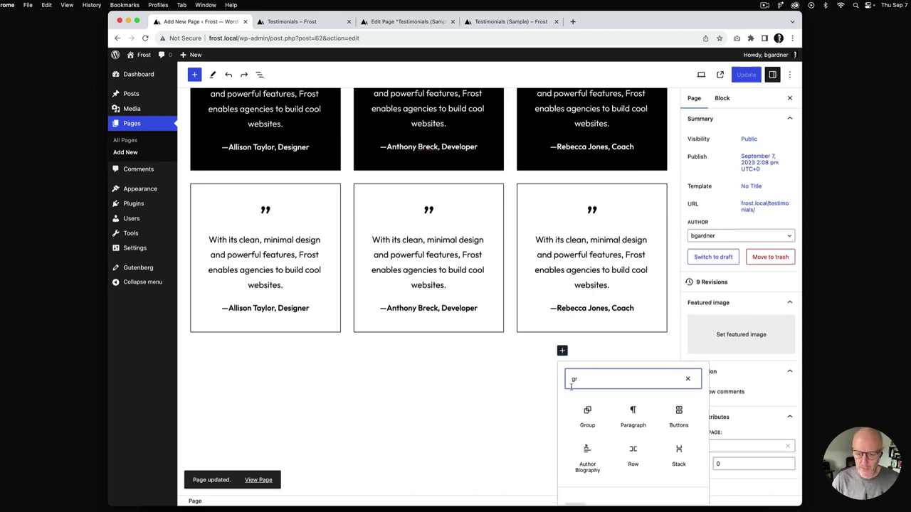
click(586, 413)
- Align the new group to wide width and turn off content width for its inner blocks
click(400, 380)
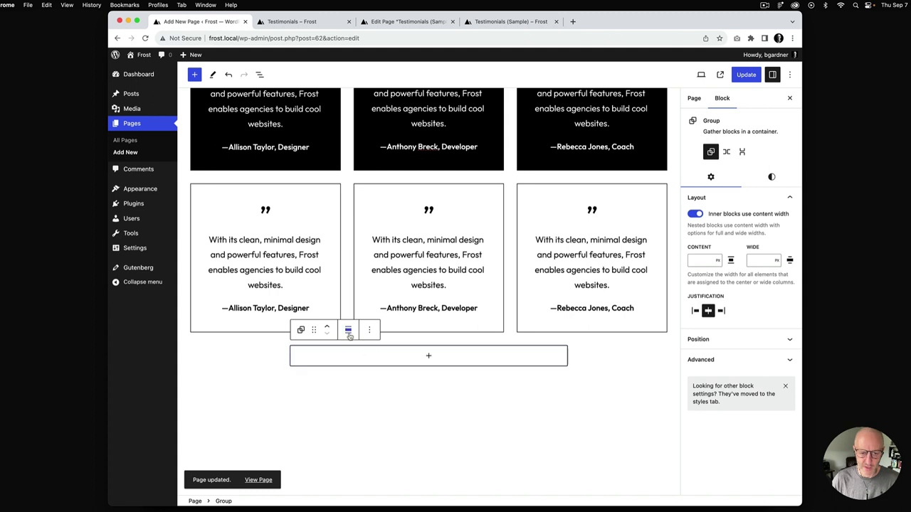
click(348, 329)
click(377, 379)
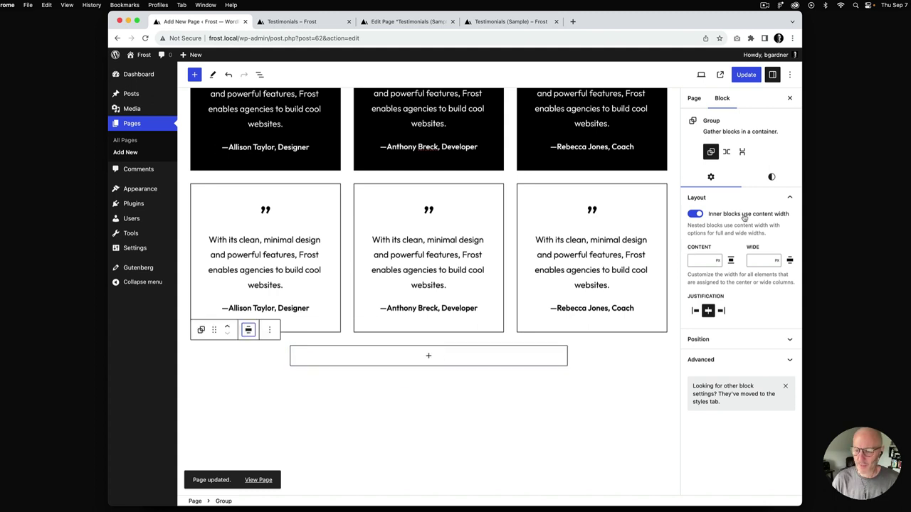
click(695, 213)
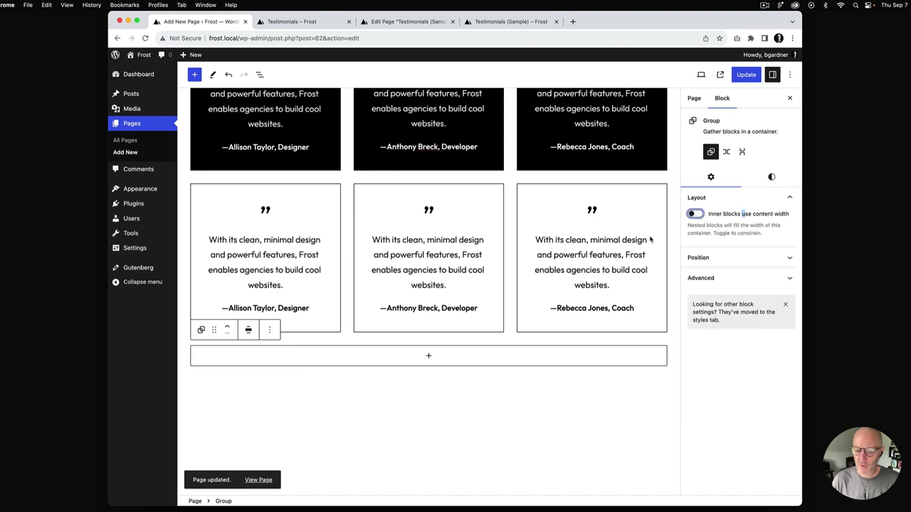
- Insert a Columns block with the 33 / 33 / 33 variation inside the new group
click(429, 360)
text(/co)
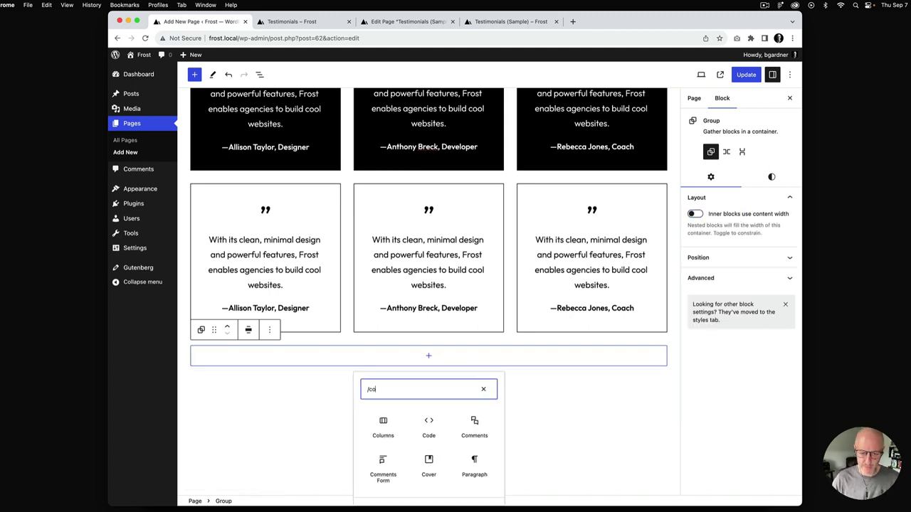
click(383, 427)
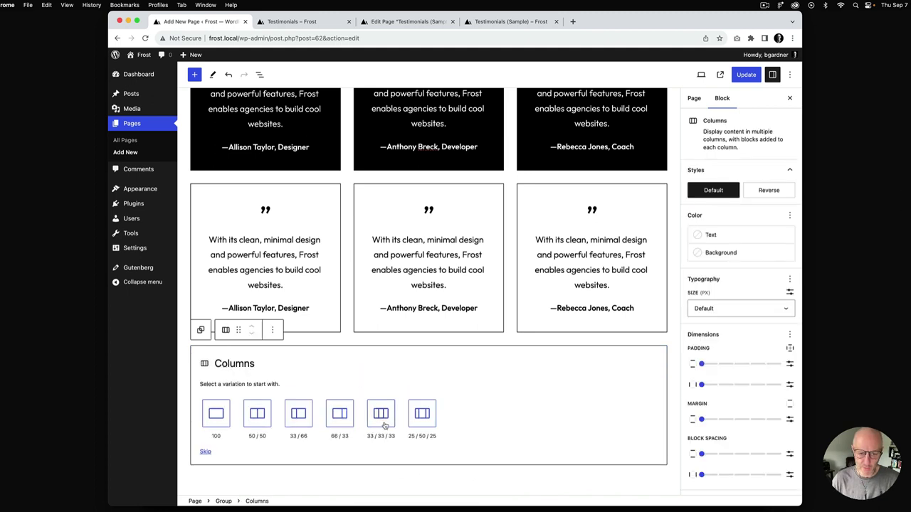
click(383, 424)
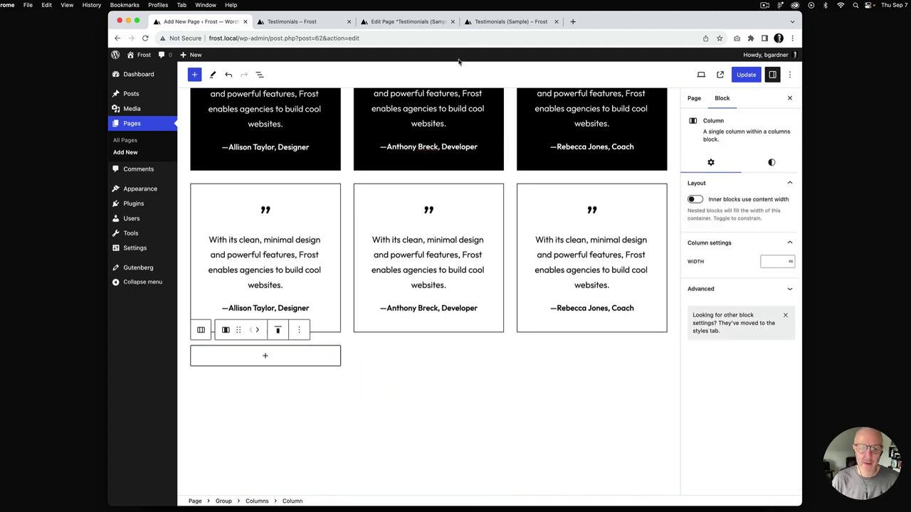
- Add a paragraph containing a quotation mark to the first column of the new row
double_click(273, 209)
click(273, 359)
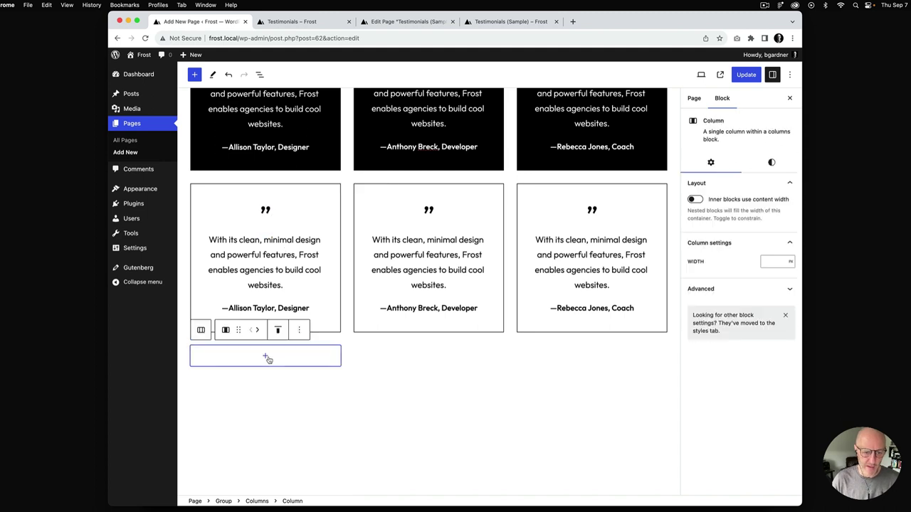
click(266, 355)
click(265, 427)
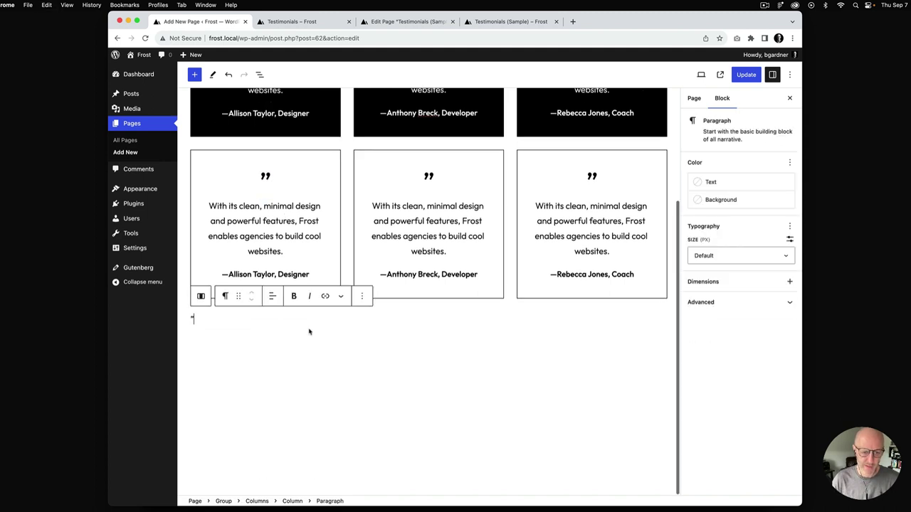
- Copy the testimonial text from the white row's first card into a new paragraph below the quotation mark in the new column
triple_click(276, 226)
key(super+c)
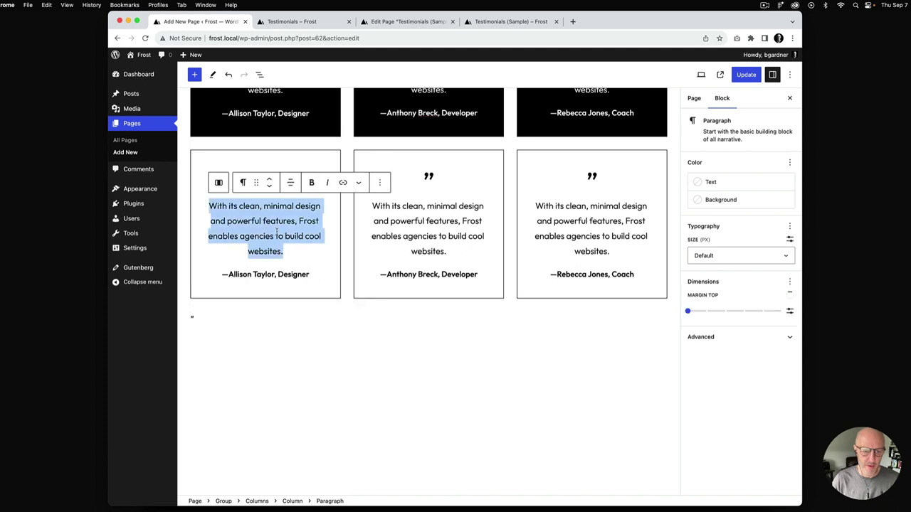
click(254, 332)
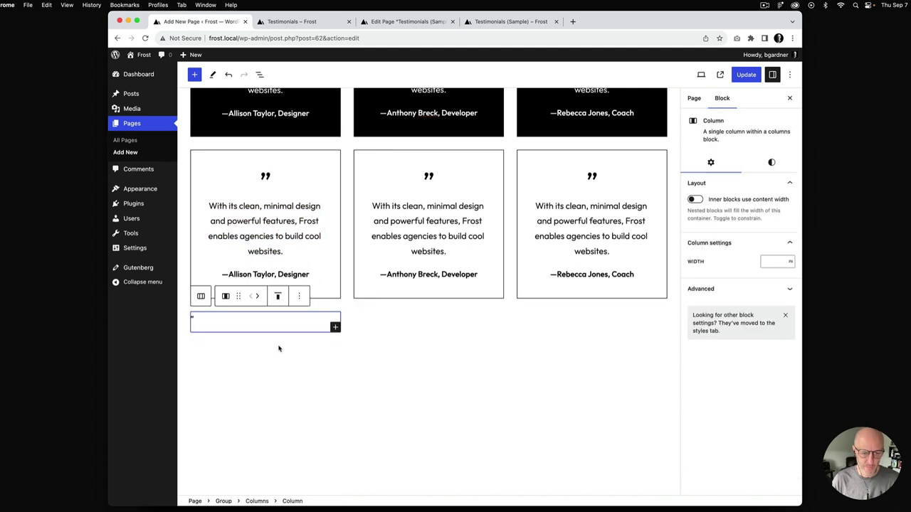
click(335, 327)
click(395, 397)
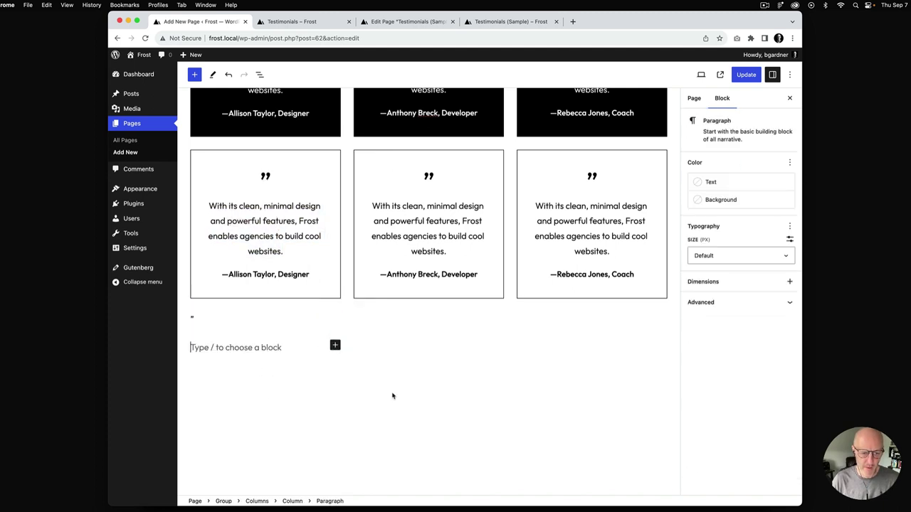
key(super+v)
- Check the avatar card layout on the sample page and insert a Row block below the testimonial text in the first column
click(492, 22)
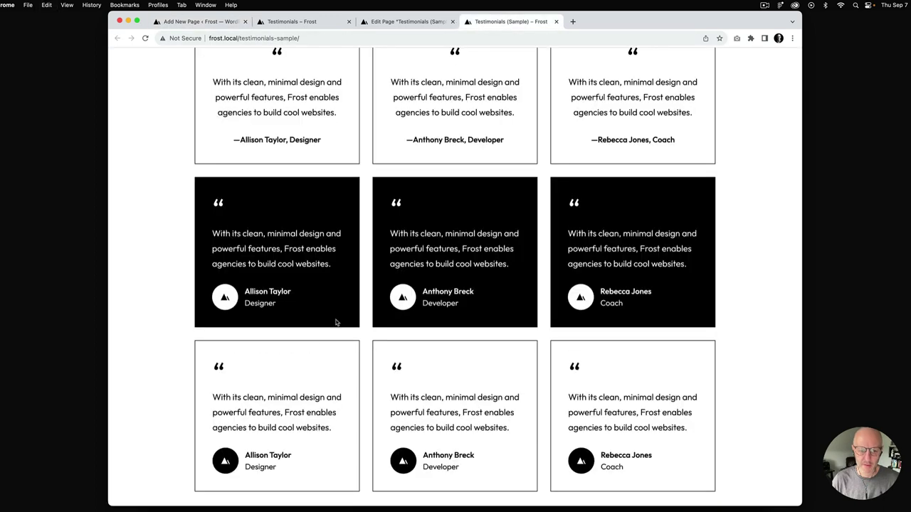
click(213, 22)
key(Return)
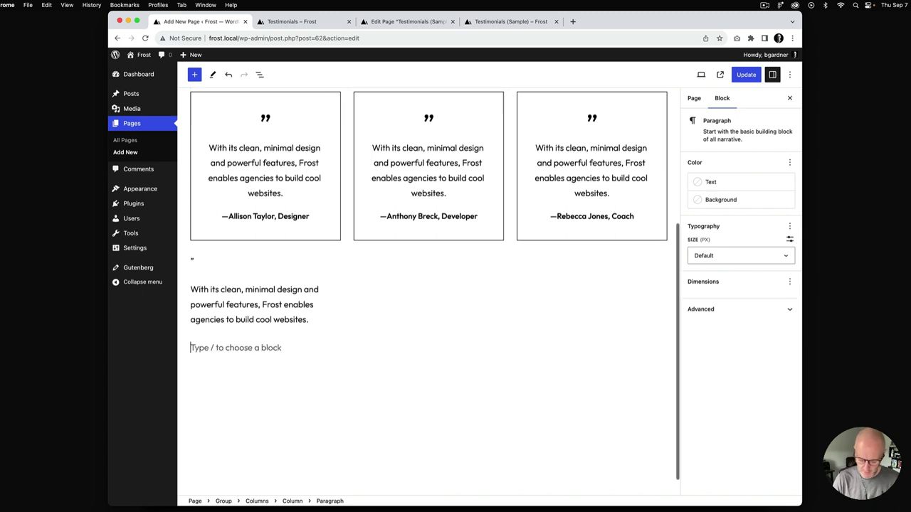
text(/row)
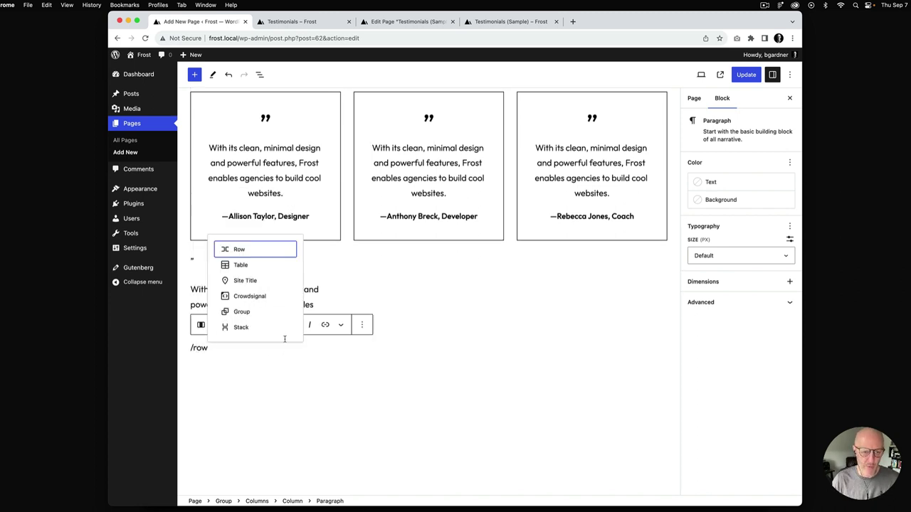
click(250, 251)
- Copy the first black card's avatar image from the sample page and paste it into a new Image block inside the row
click(233, 355)
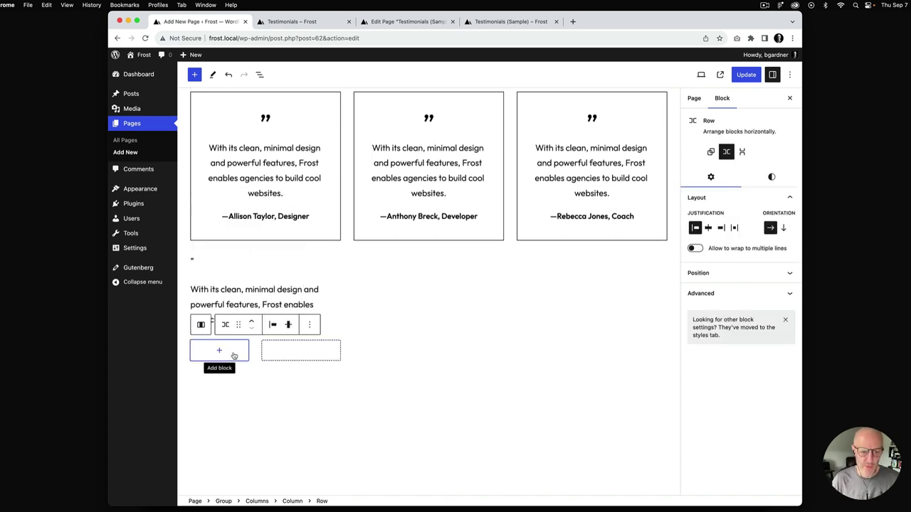
key(super+4)
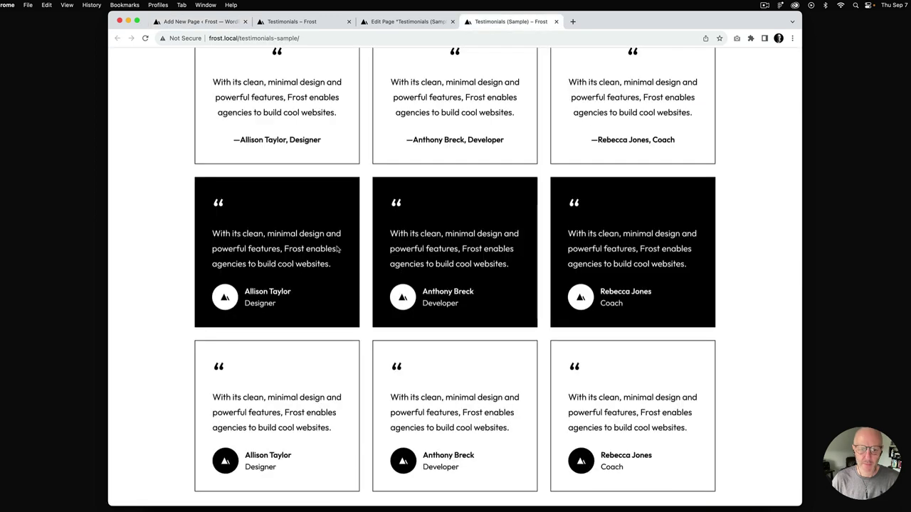
right_click(233, 298)
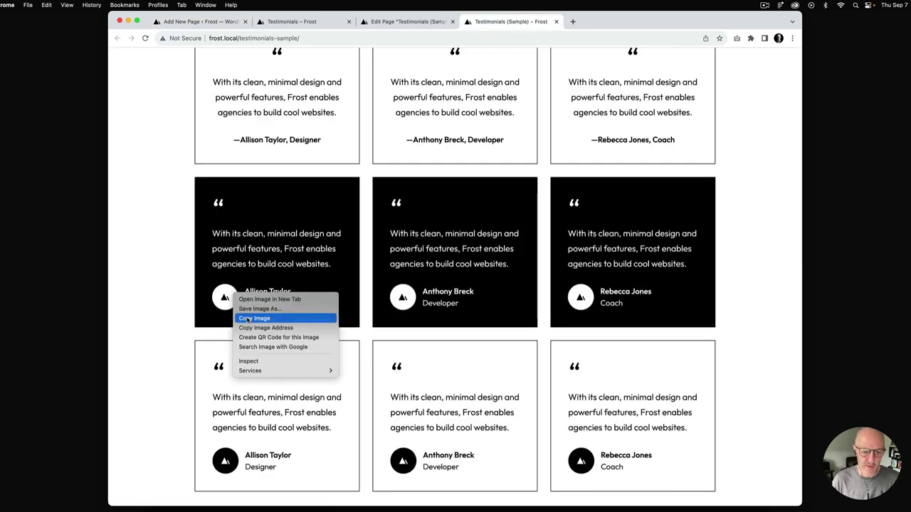
click(247, 316)
click(212, 23)
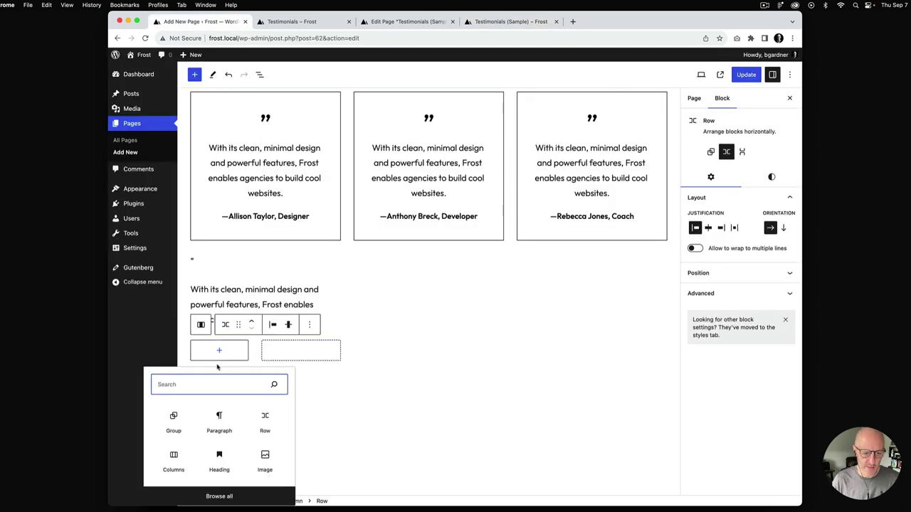
click(221, 356)
click(221, 354)
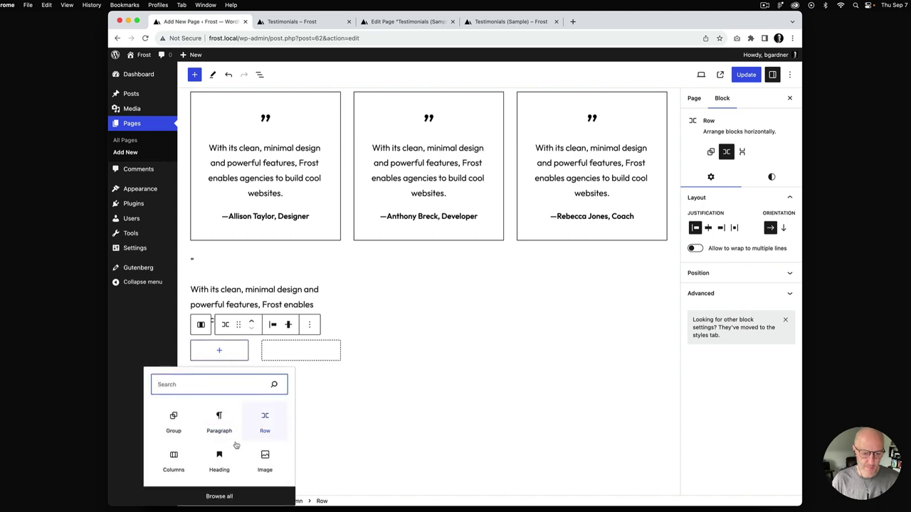
click(265, 459)
key(super+v)
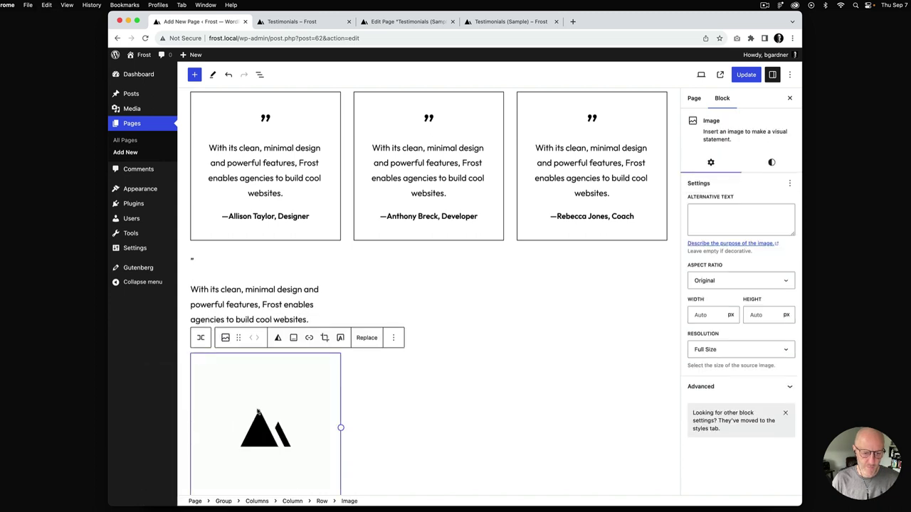
- Inspect the avatar's dimensions on the sample page and set the new image's width and height to 60 px
scroll(270, 401, down, 2)
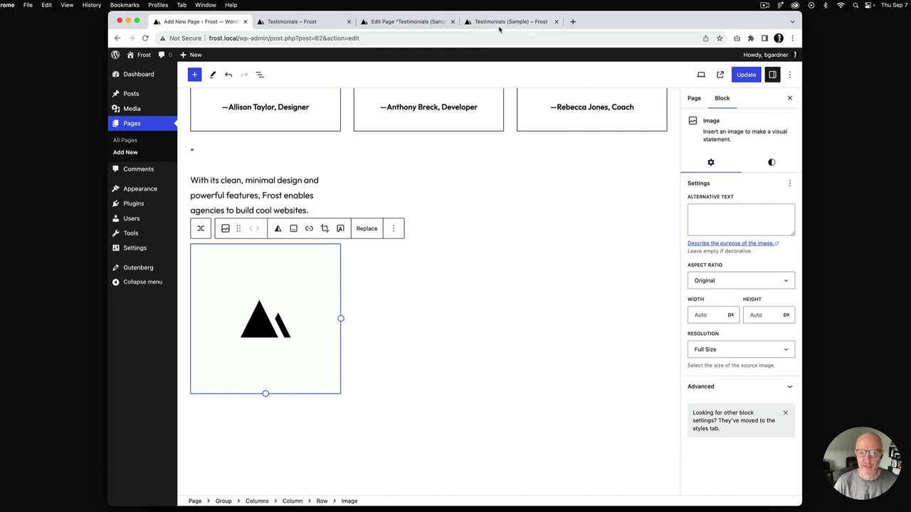
click(499, 27)
right_click(224, 298)
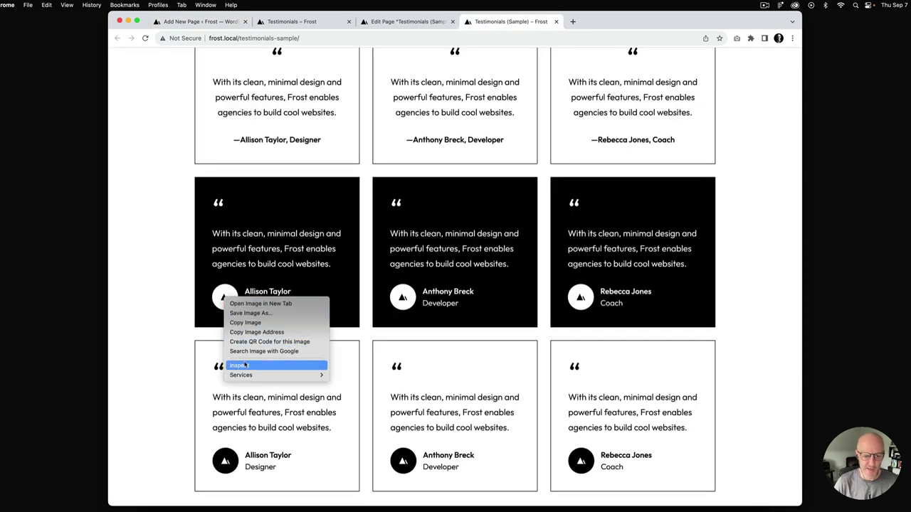
click(246, 365)
scroll(277, 130, down, 3)
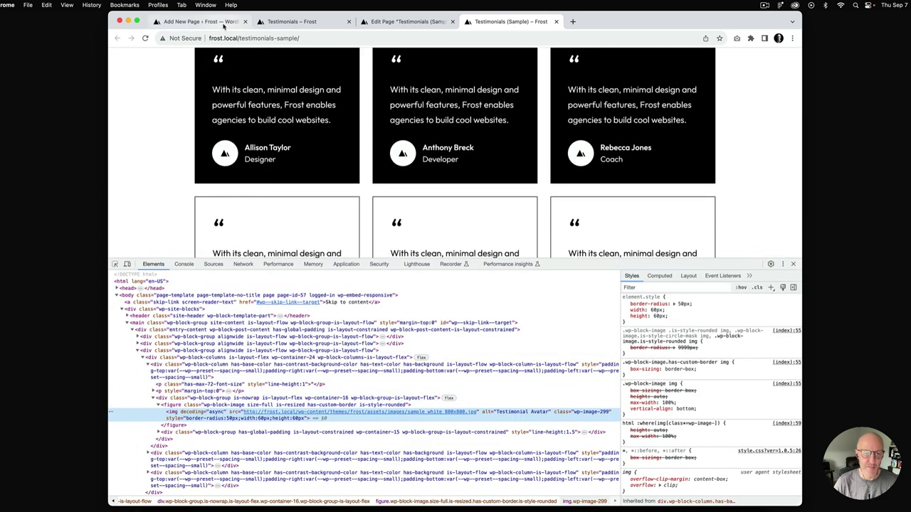
click(200, 21)
click(689, 317)
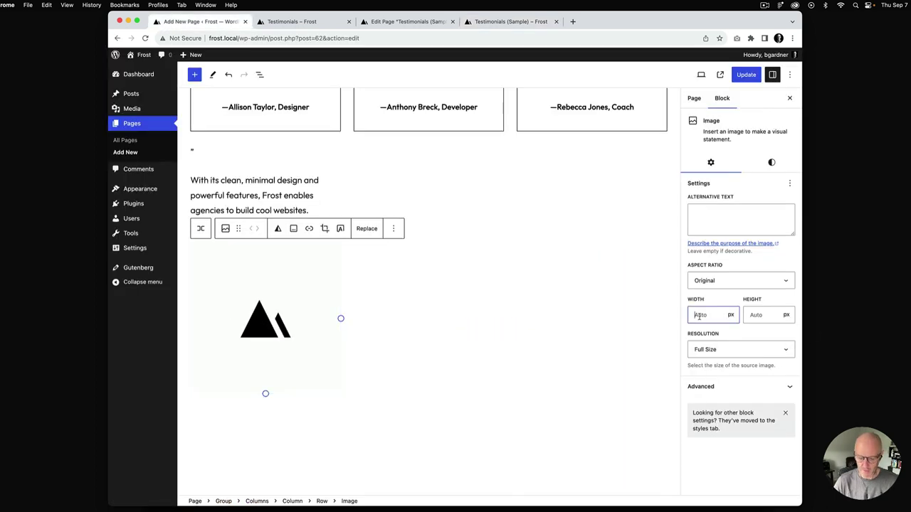
text(60)
key(Tab)
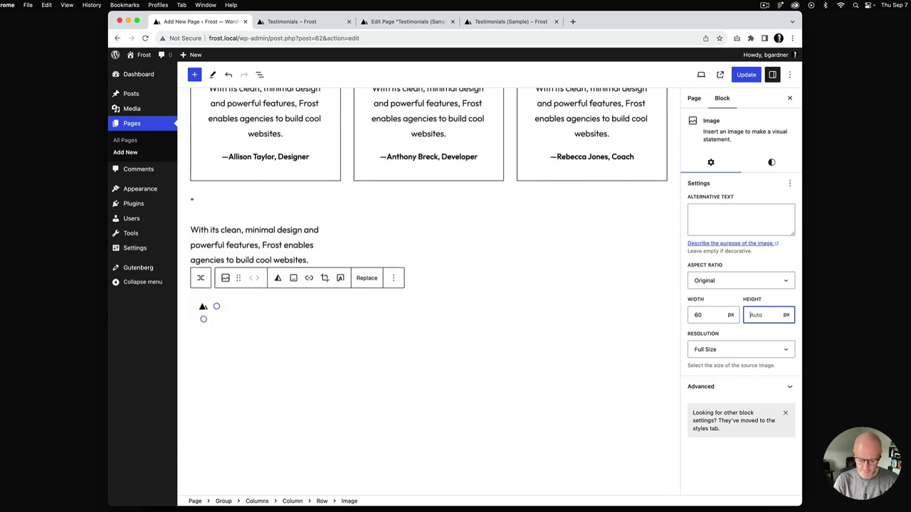
text(60)
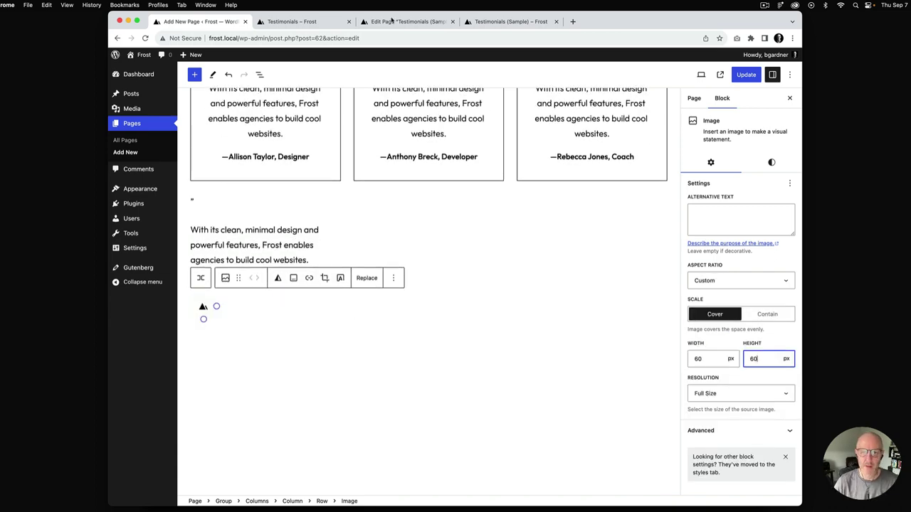
- Compare with the sample page and add two paragraphs beside the avatar in the row: the reviewer's full name and "Designer"
click(498, 21)
scroll(227, 153, down, 1)
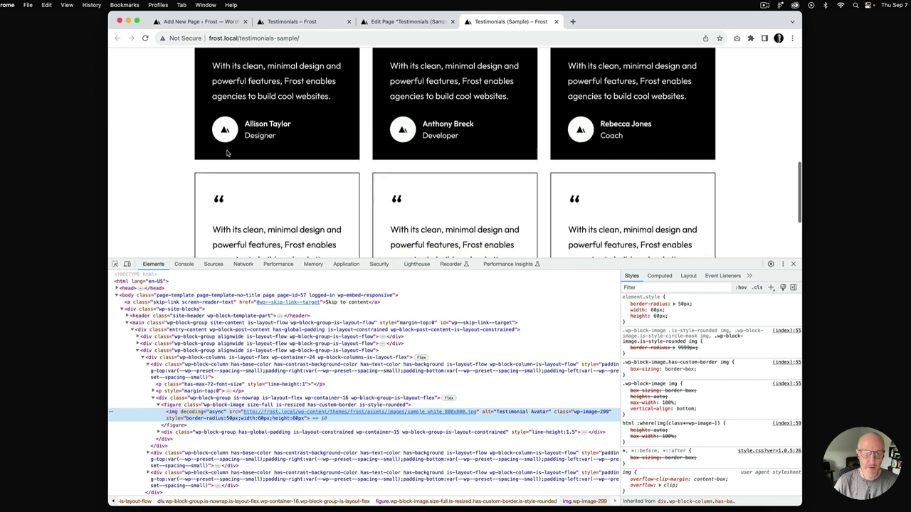
scroll(228, 153, up, 2)
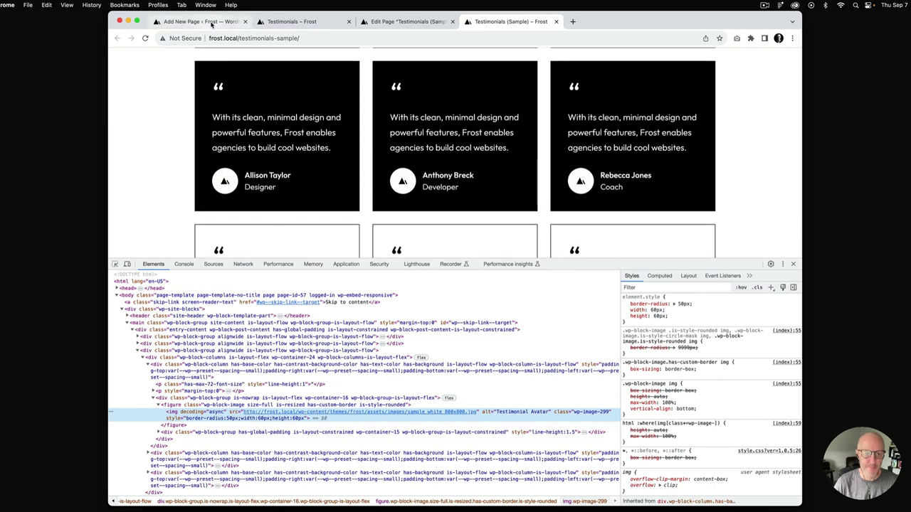
click(203, 21)
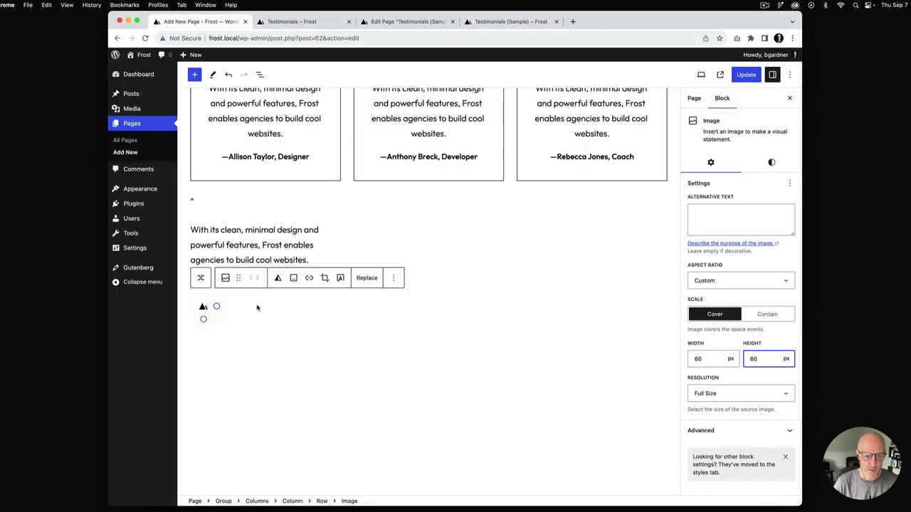
click(205, 306)
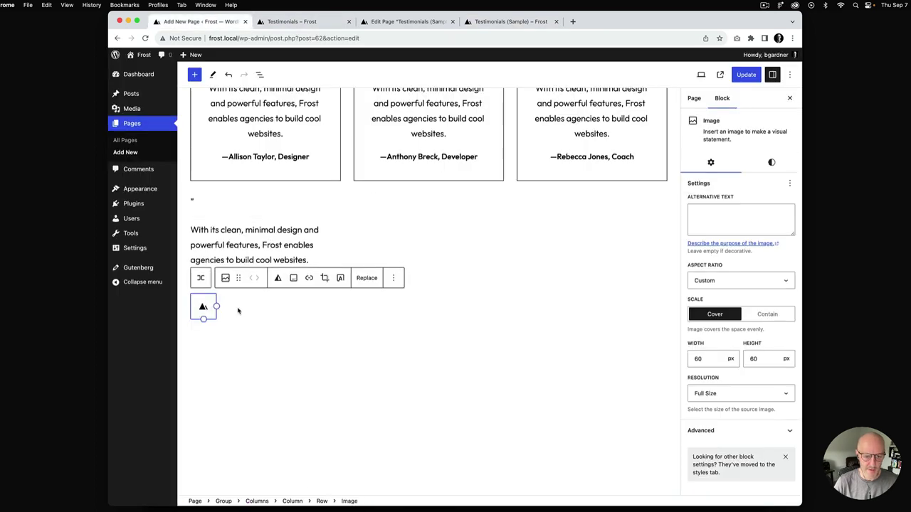
click(322, 501)
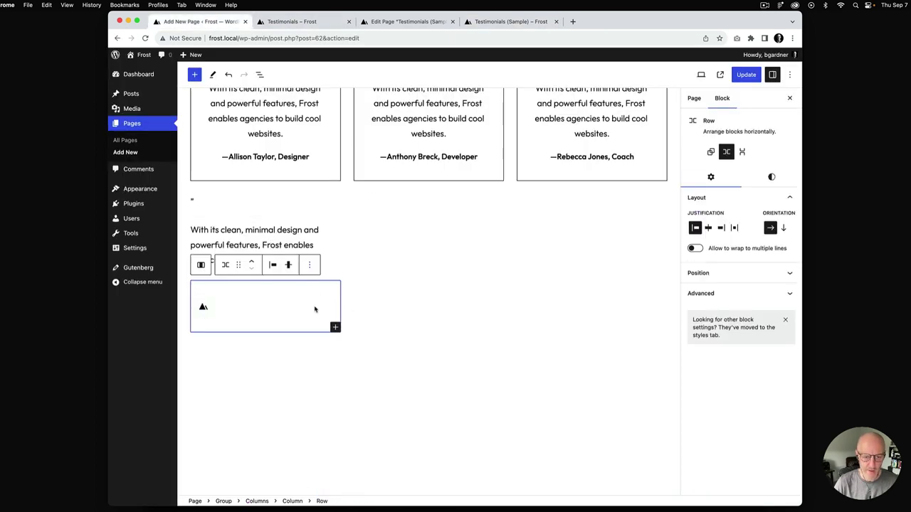
click(335, 327)
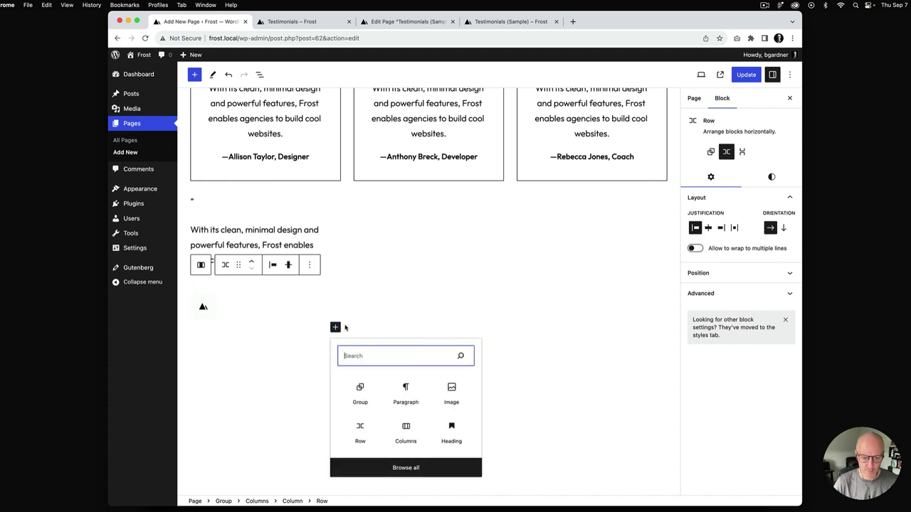
click(406, 394)
text(Allison Taylor)
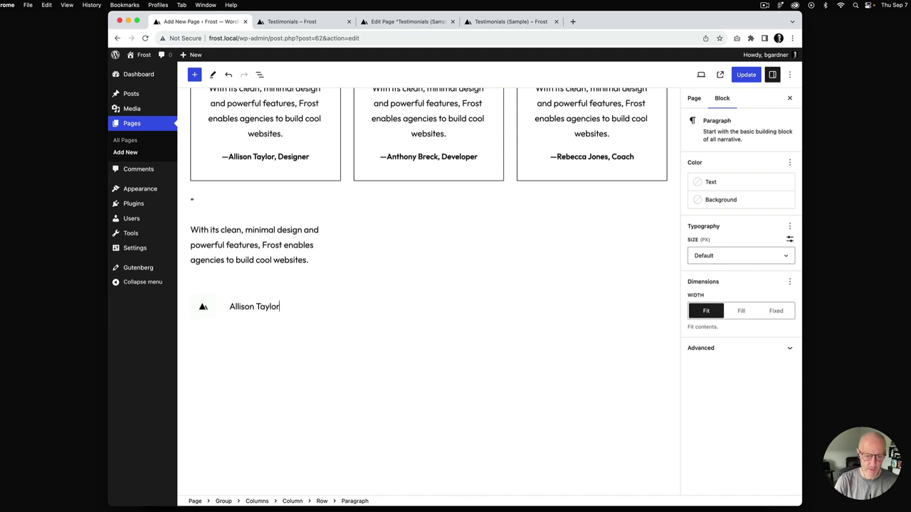
key(Return)
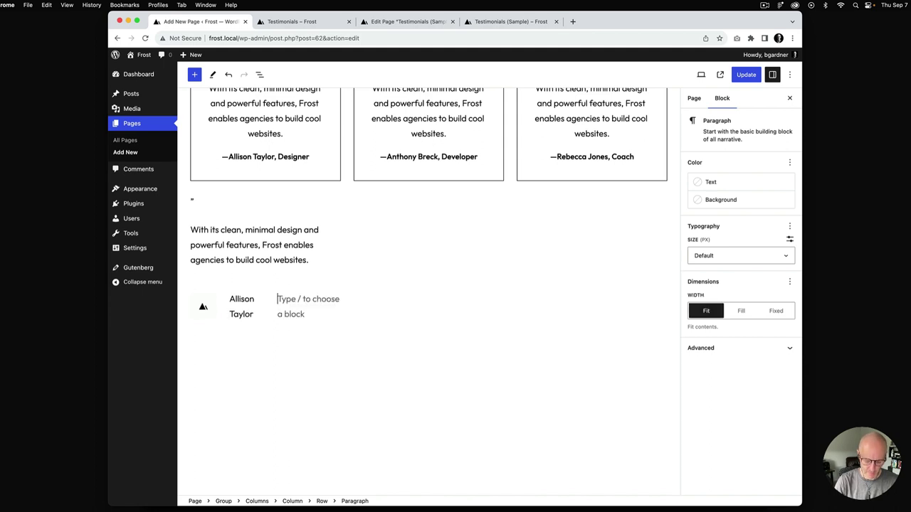
text(DEsigner)
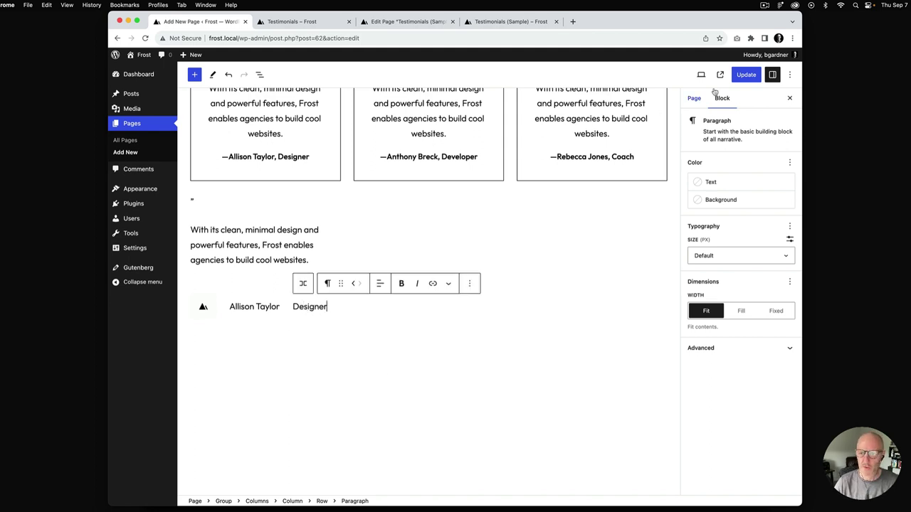
- Update the page and reload the live Testimonials page to review the new third row
click(746, 74)
click(317, 23)
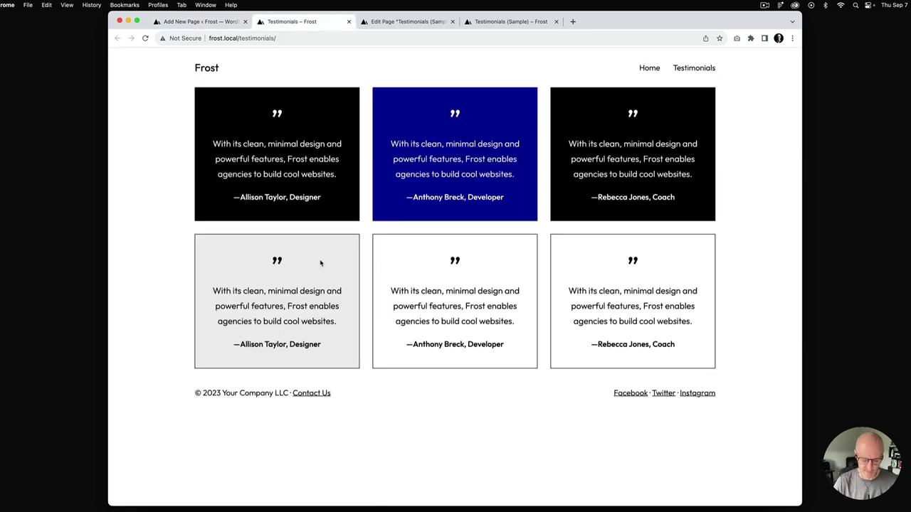
key(super+r)
scroll(326, 262, down, 1)
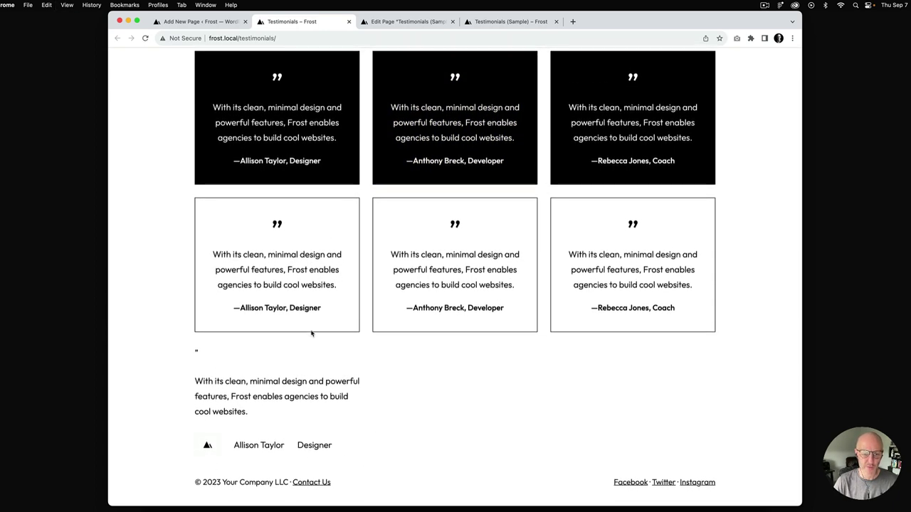
- Style the third row's first column in the editor with a black background, Base (#FFFFFF) text and Small vertical and horizontal padding
click(214, 23)
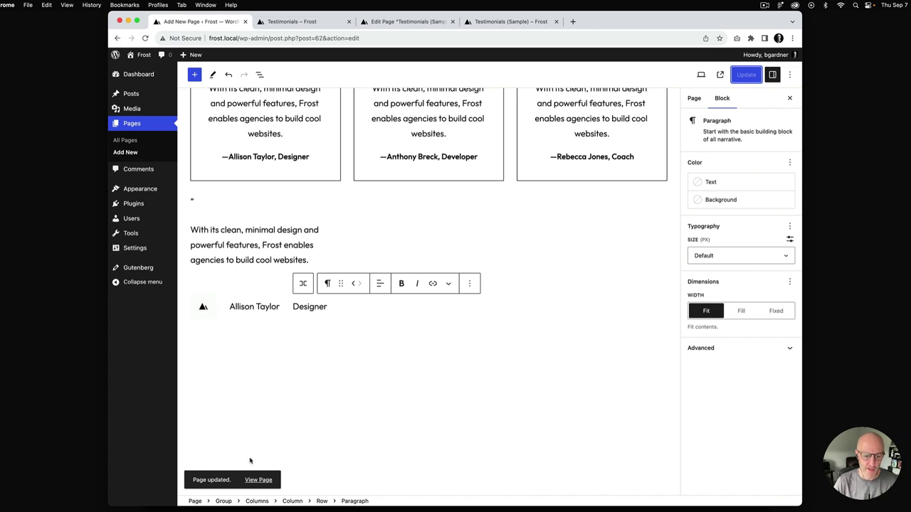
click(292, 501)
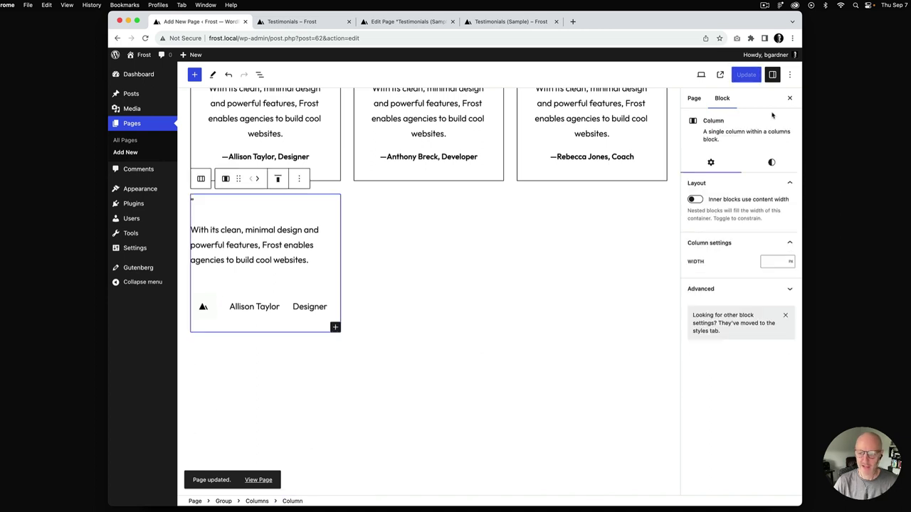
click(772, 164)
click(730, 222)
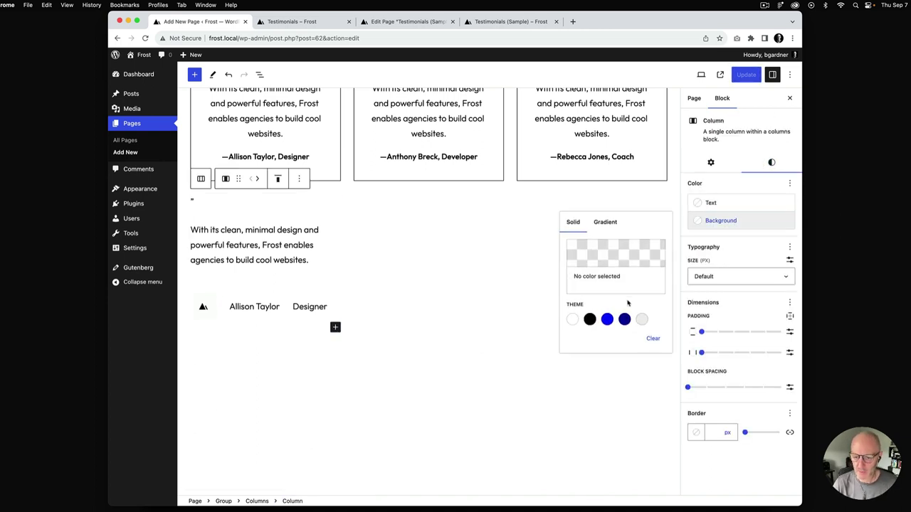
click(589, 320)
click(715, 203)
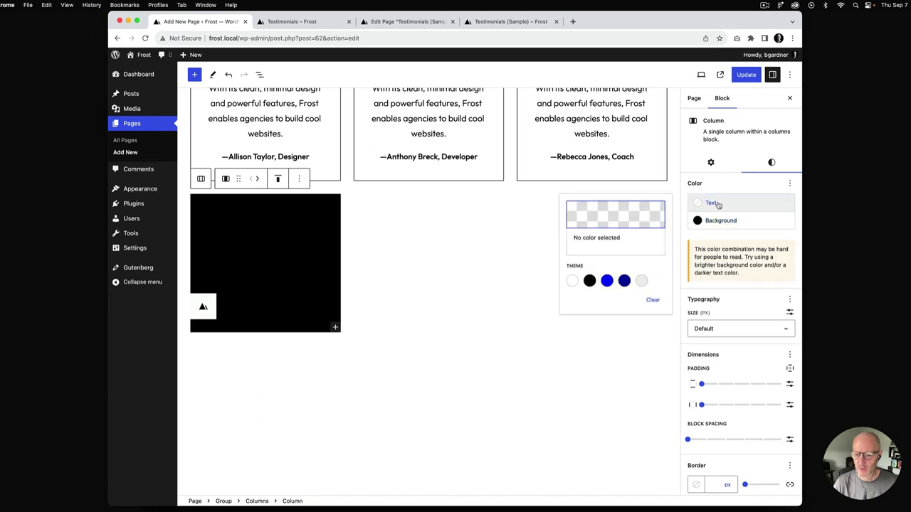
click(572, 281)
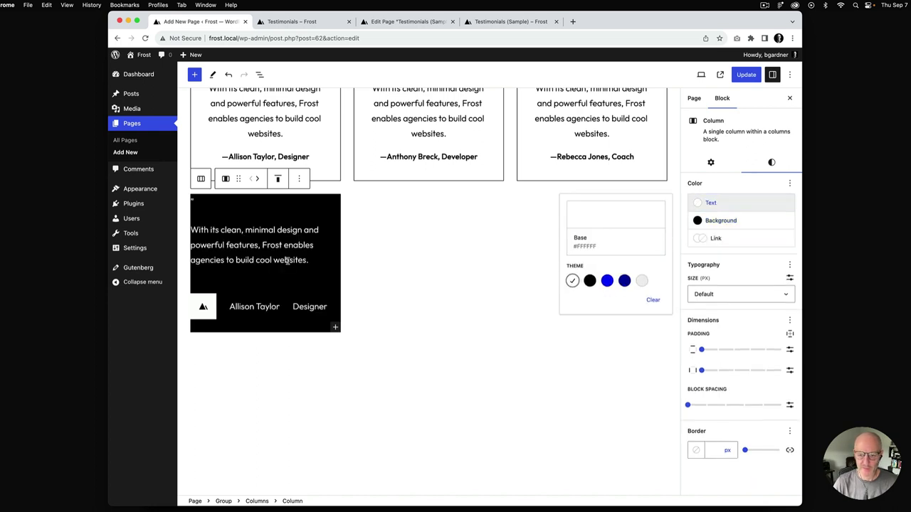
drag(701, 349, 733, 371)
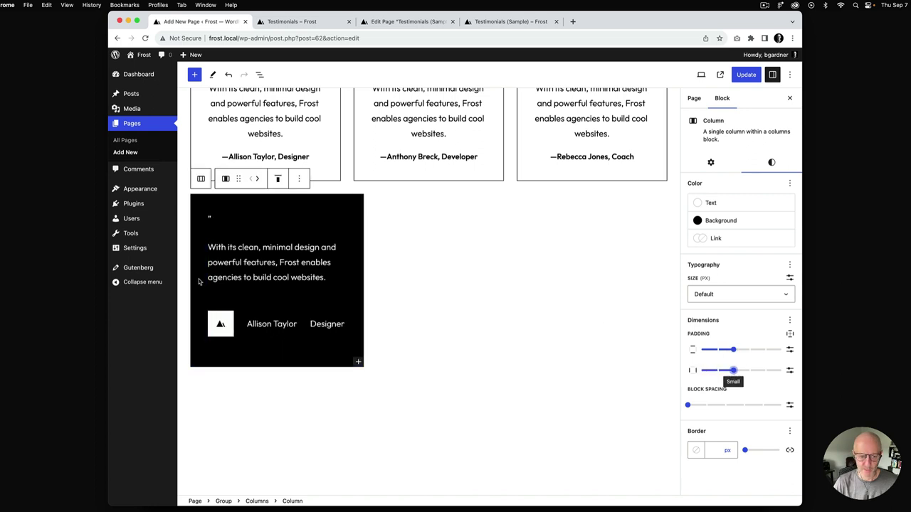
- Set the quotation mark paragraph in the third row's black card to 72px size with a line height of 1
scroll(195, 227, up, 2)
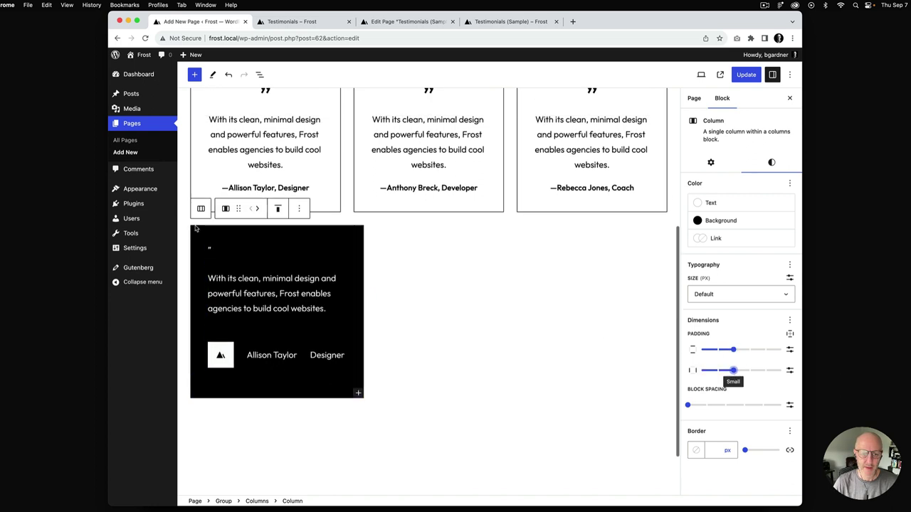
click(200, 269)
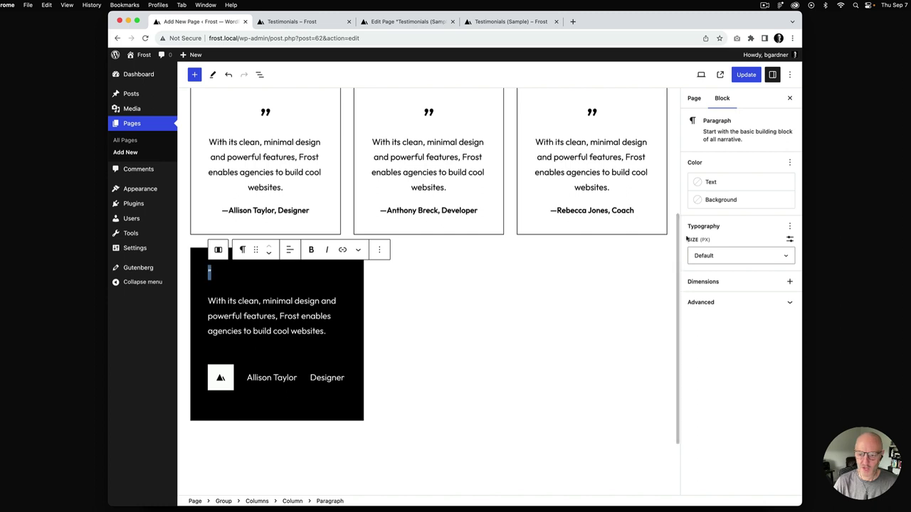
click(728, 256)
scroll(745, 400, down, 2)
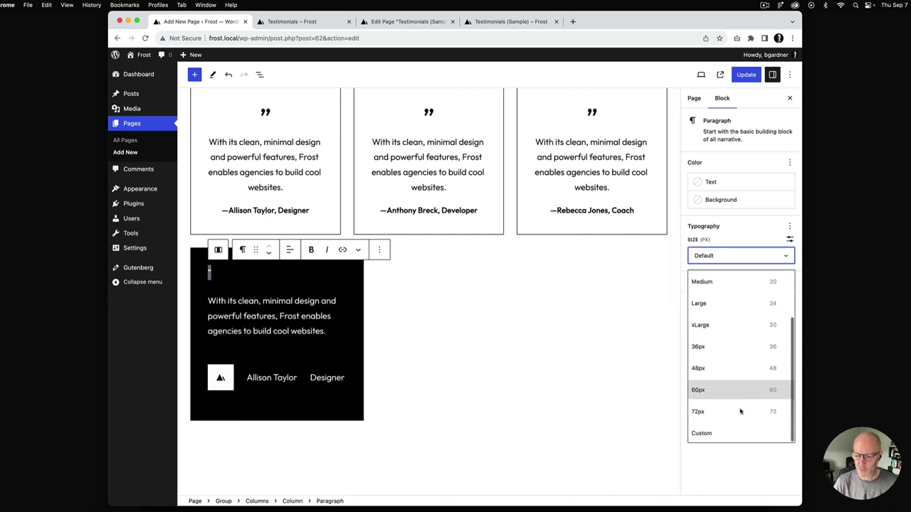
click(739, 411)
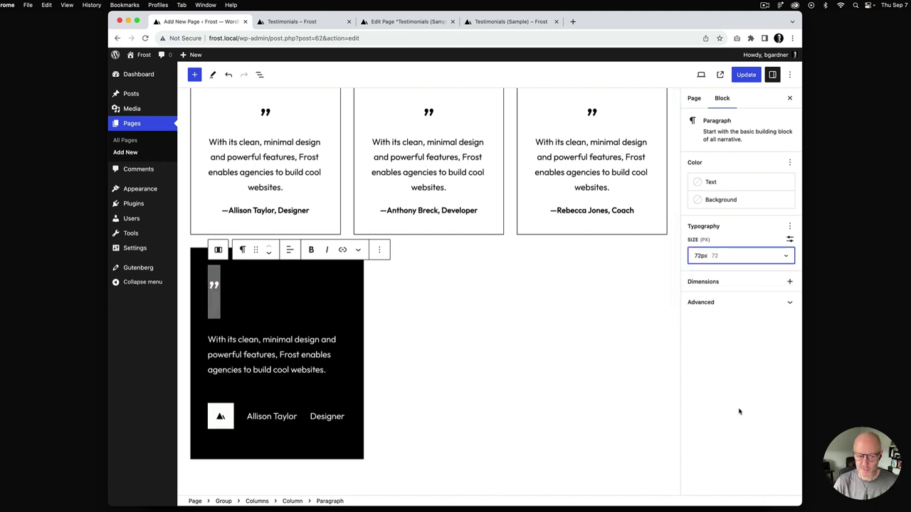
click(790, 227)
click(712, 327)
key(Escape)
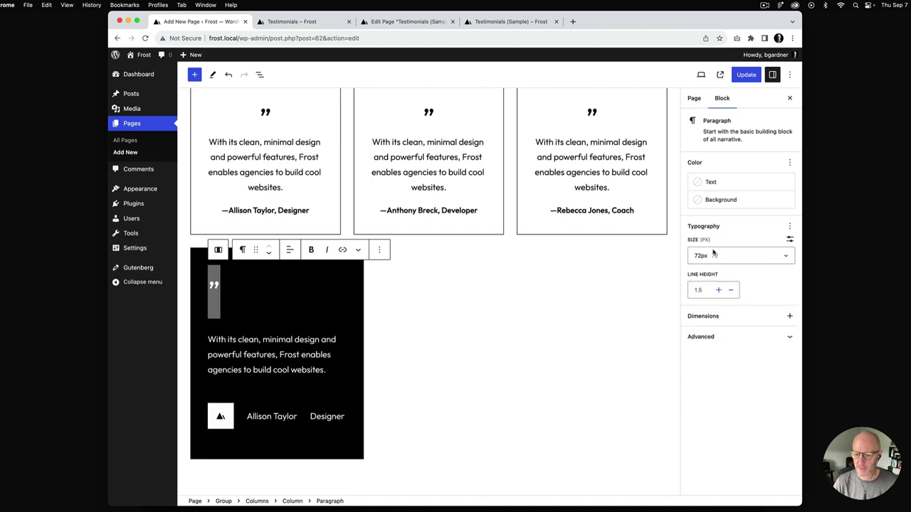
click(699, 289)
text(1)
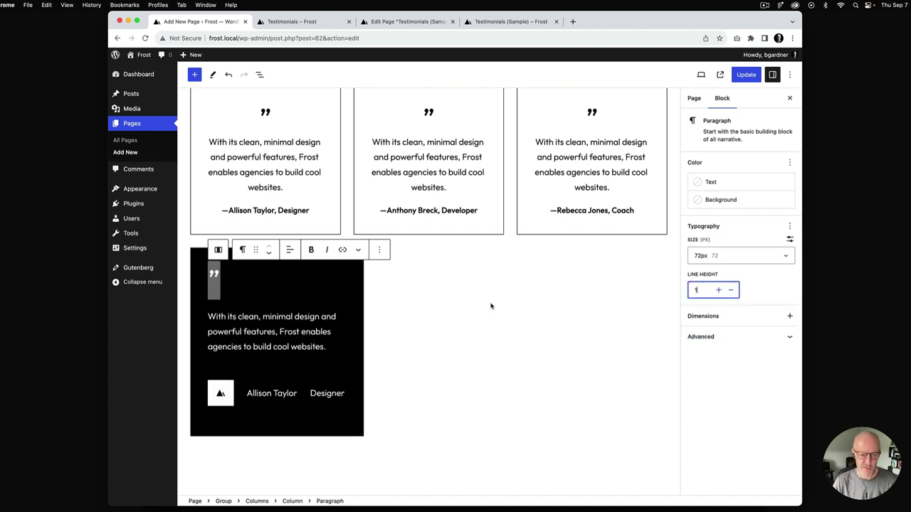
- Give the testimonial text paragraph in the black card a top margin of 0
click(277, 332)
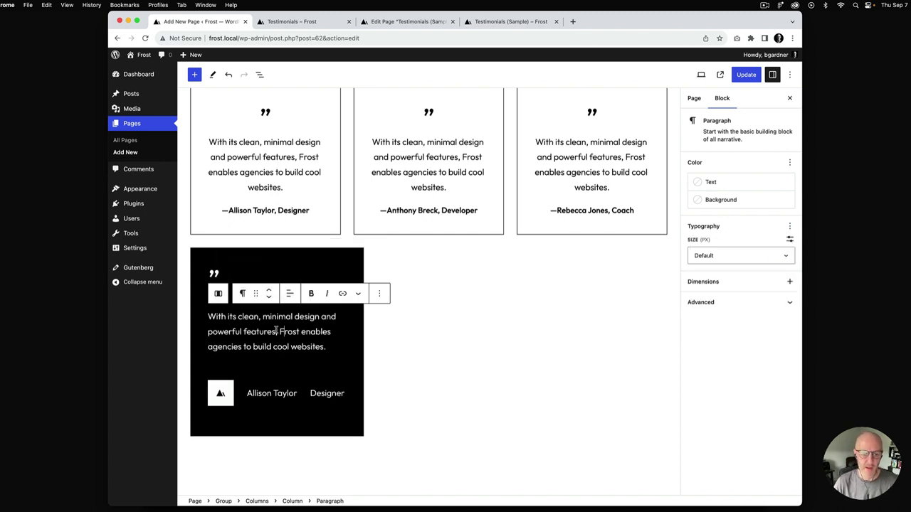
click(792, 283)
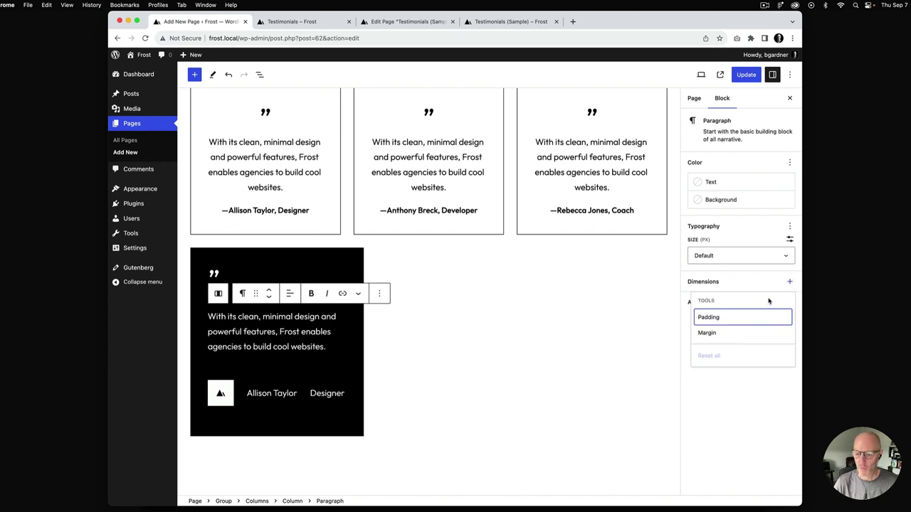
click(712, 332)
click(760, 299)
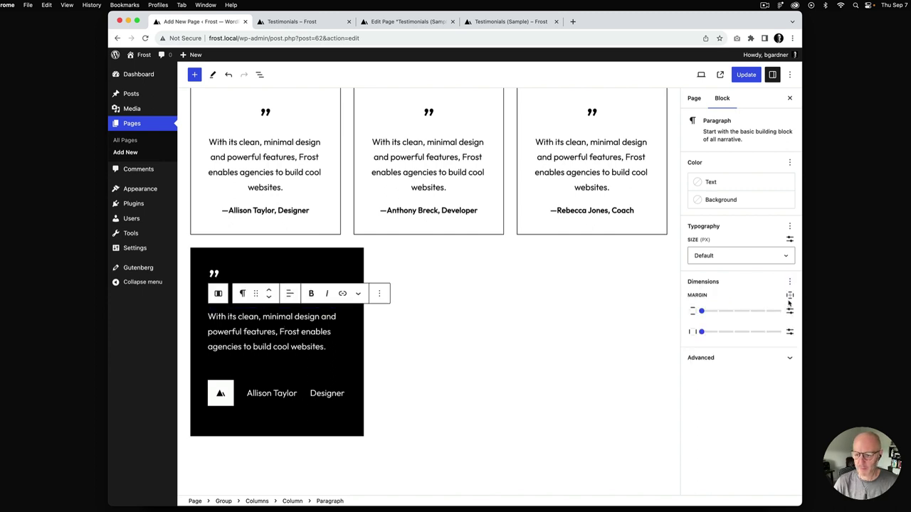
click(789, 295)
click(711, 332)
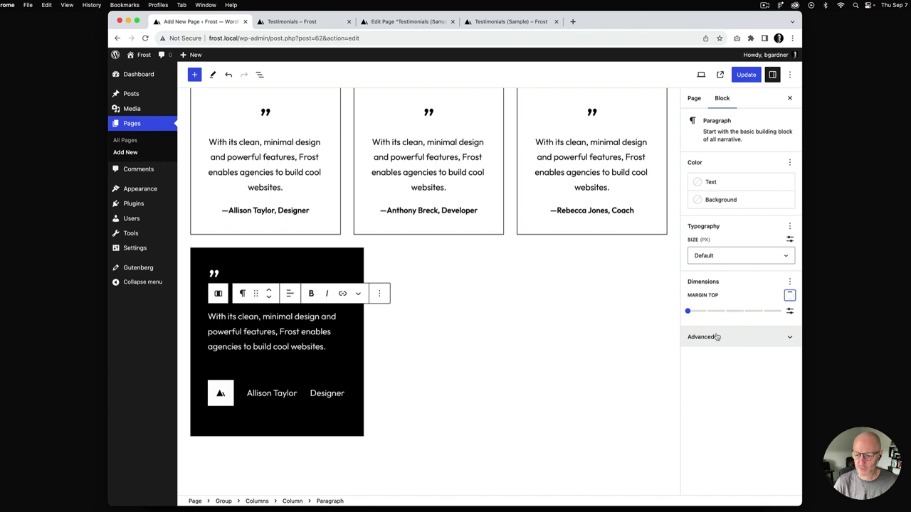
click(689, 312)
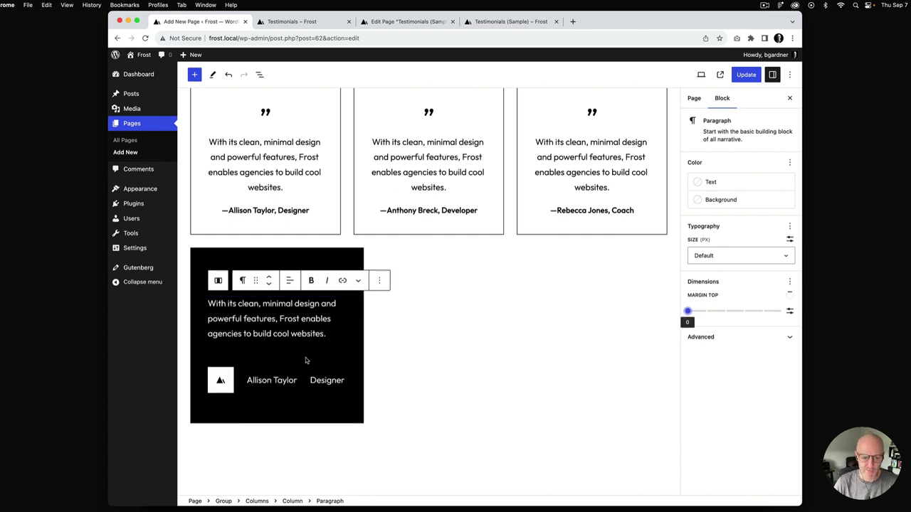
- Update the page, reload the live Testimonials page, and compare its third row with the sample page
key(super+s)
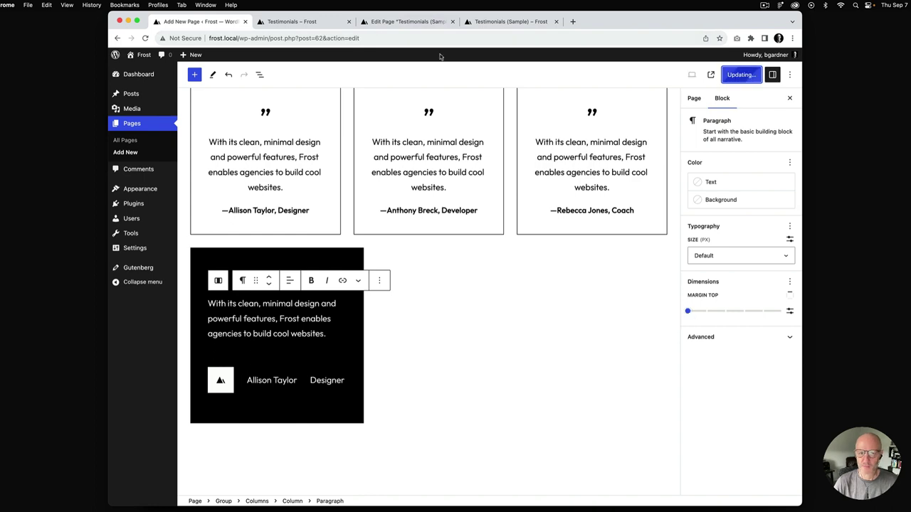
click(325, 25)
key(super+r)
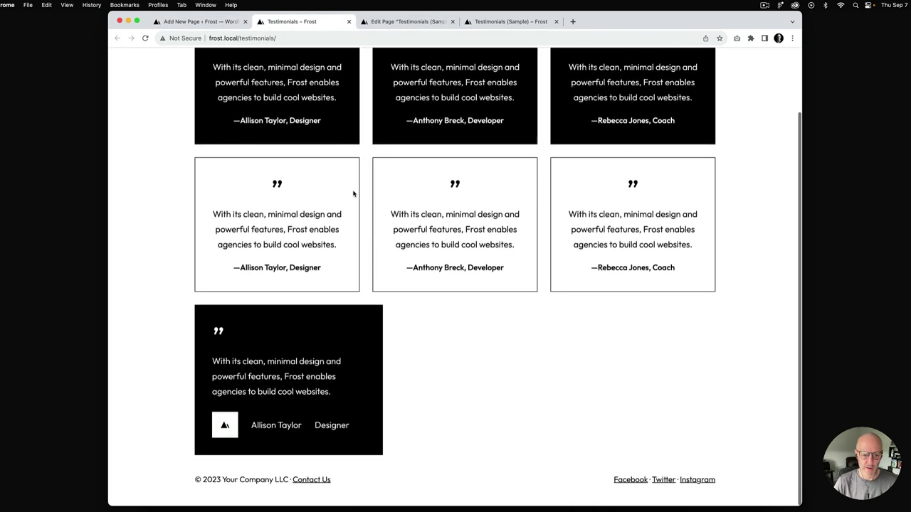
click(502, 23)
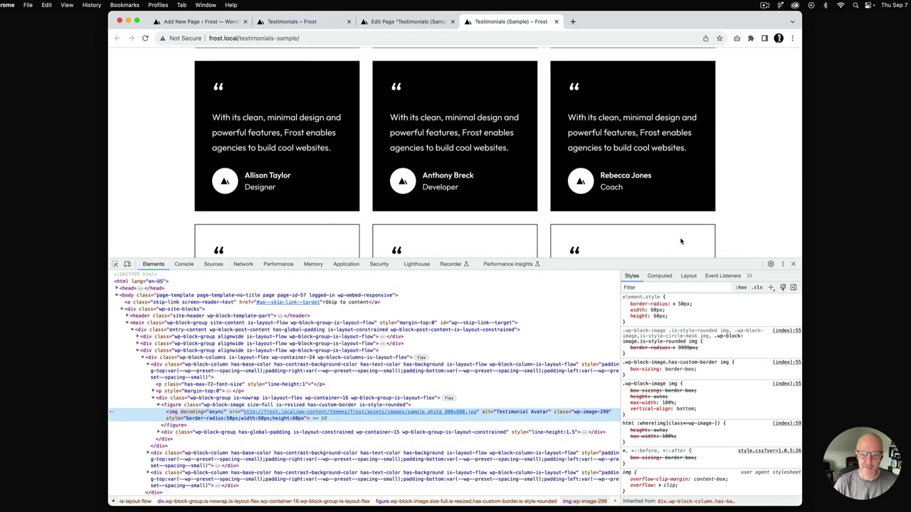
click(793, 264)
- Round the avatar image in the third row's card in the editor with a border radius of 60 px
click(199, 22)
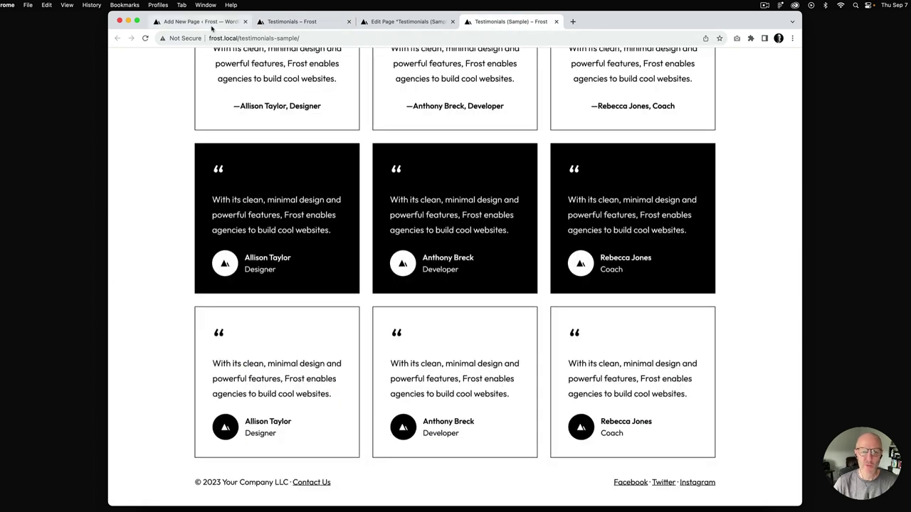
click(222, 382)
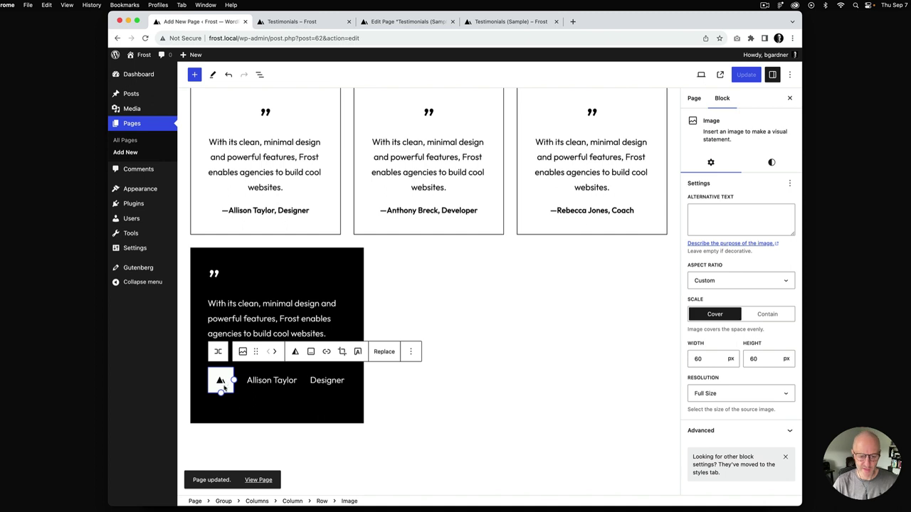
click(773, 164)
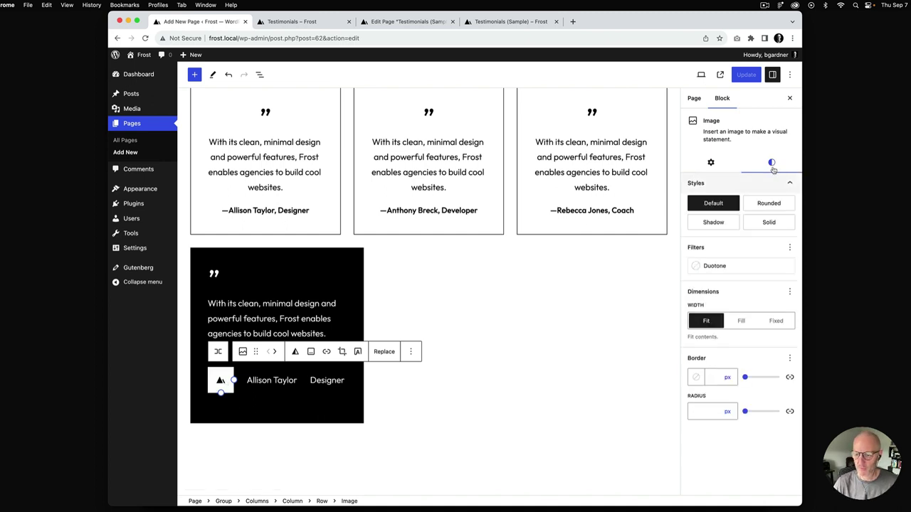
click(709, 411)
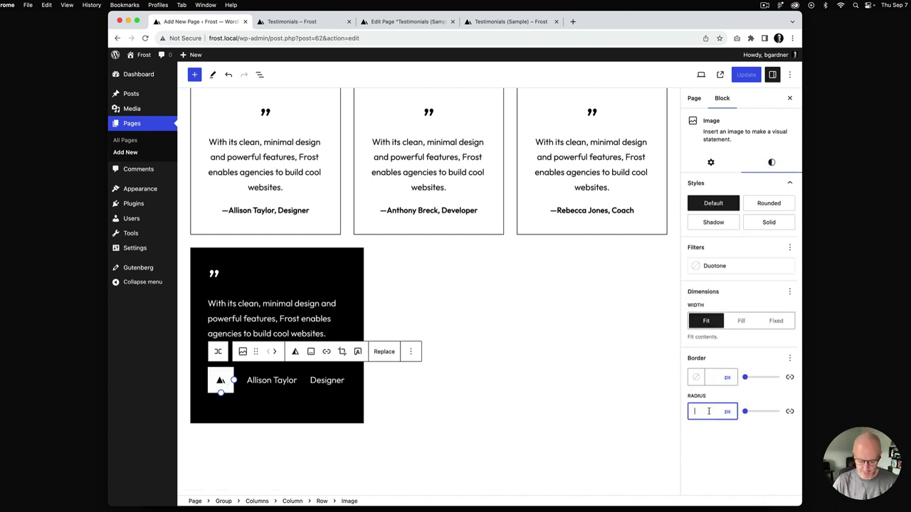
text(5)
text(60)
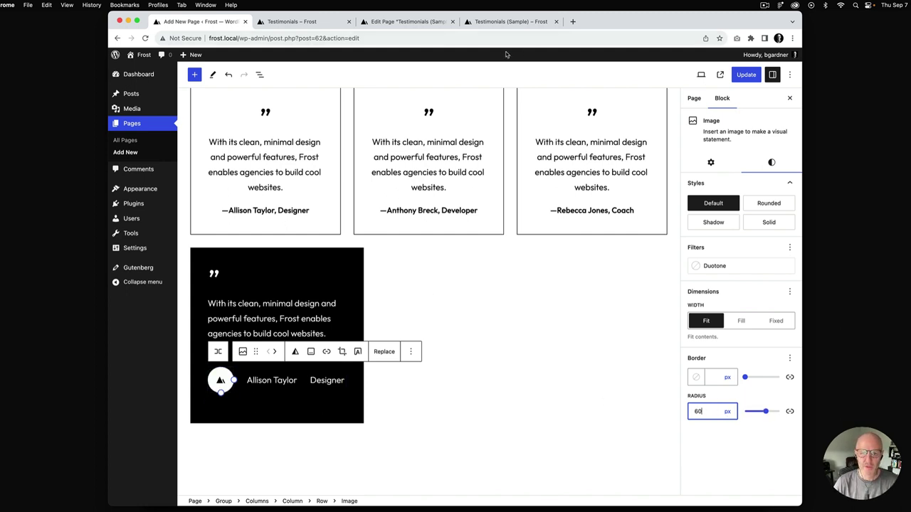
- Check the name and title layout on the sample page and group the two paragraphs beside the avatar
click(500, 22)
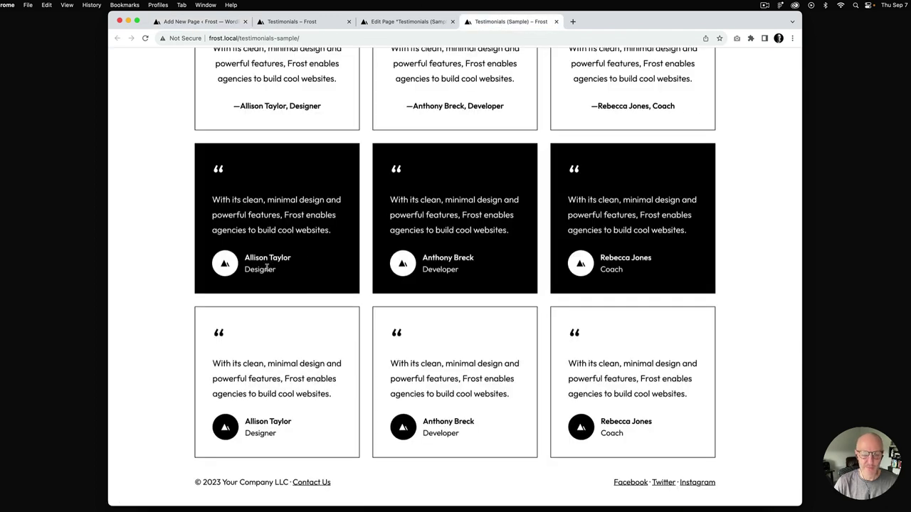
click(214, 23)
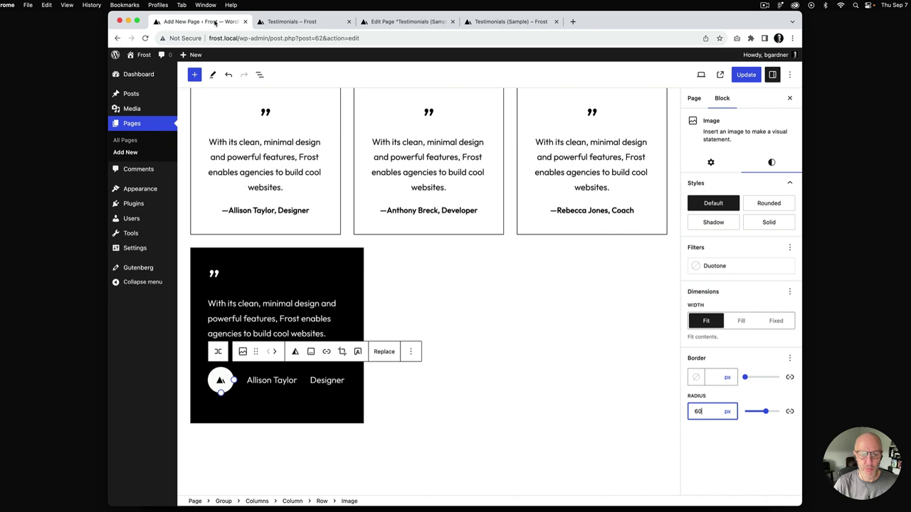
click(259, 74)
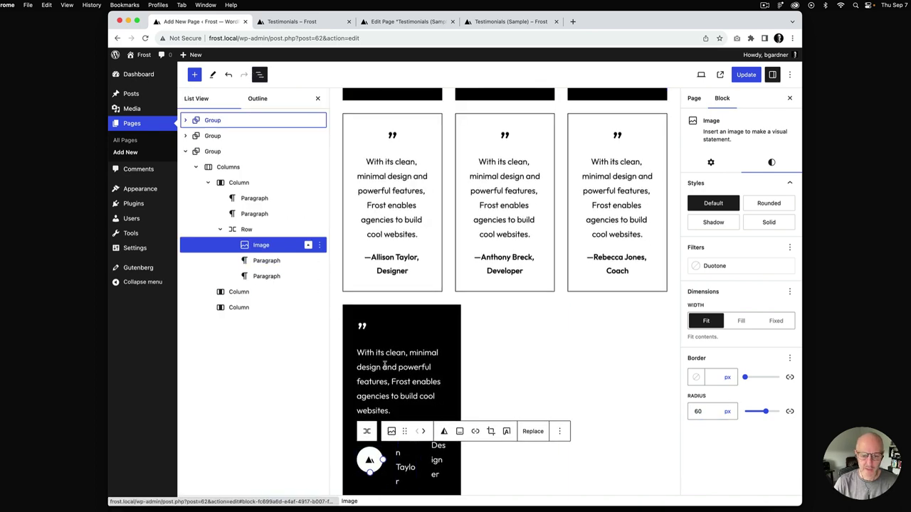
click(238, 227)
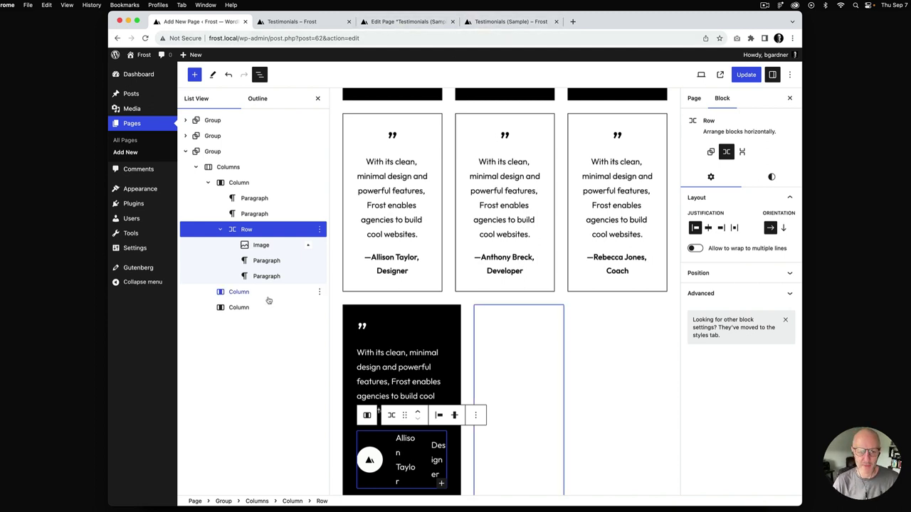
click(269, 262)
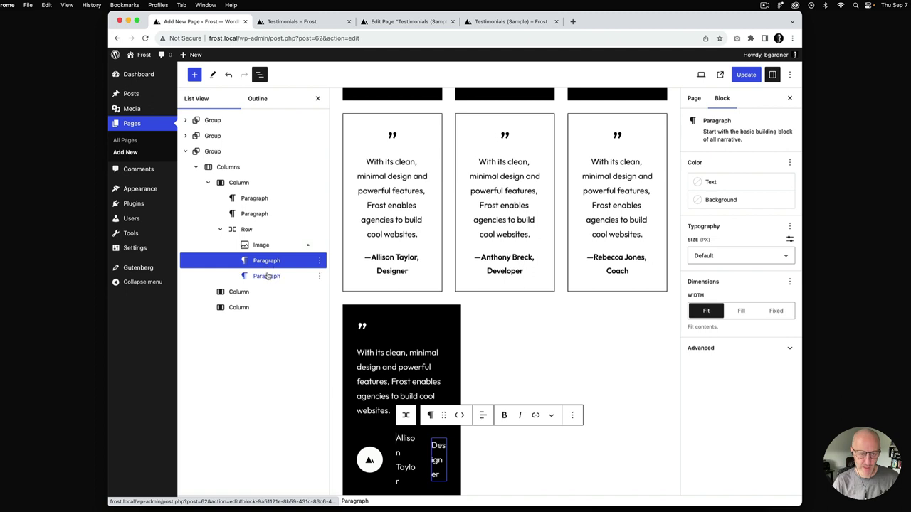
shift+click(269, 276)
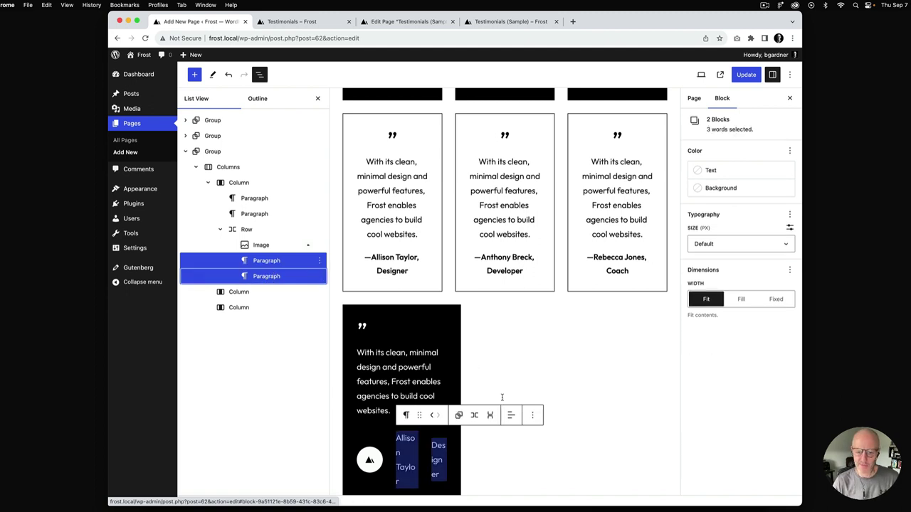
click(531, 416)
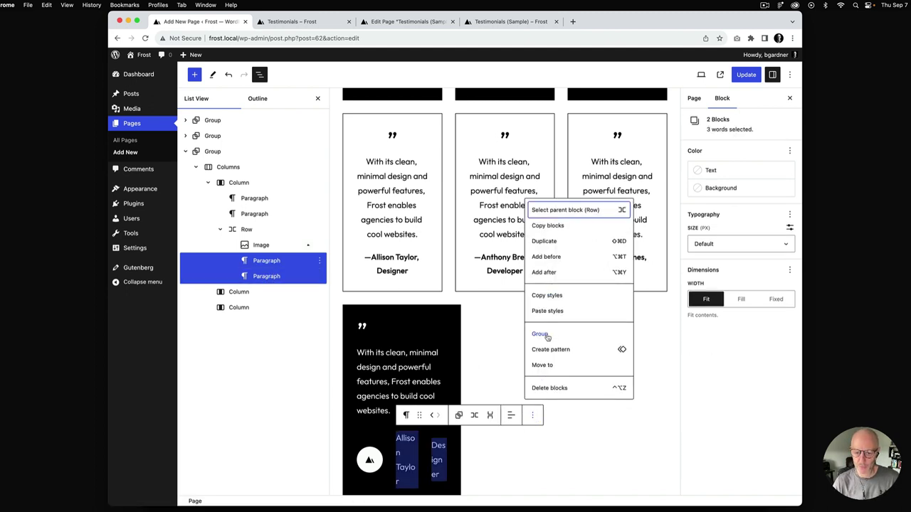
click(547, 334)
scroll(455, 367, down, 2)
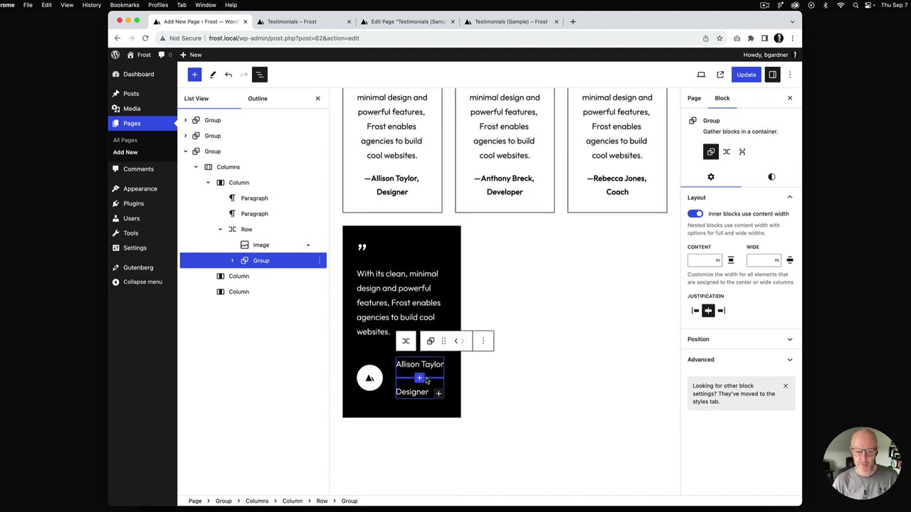
- Compare the avatar row with the sample page and set the grouped "Designer" paragraph's top margin to 0
click(246, 230)
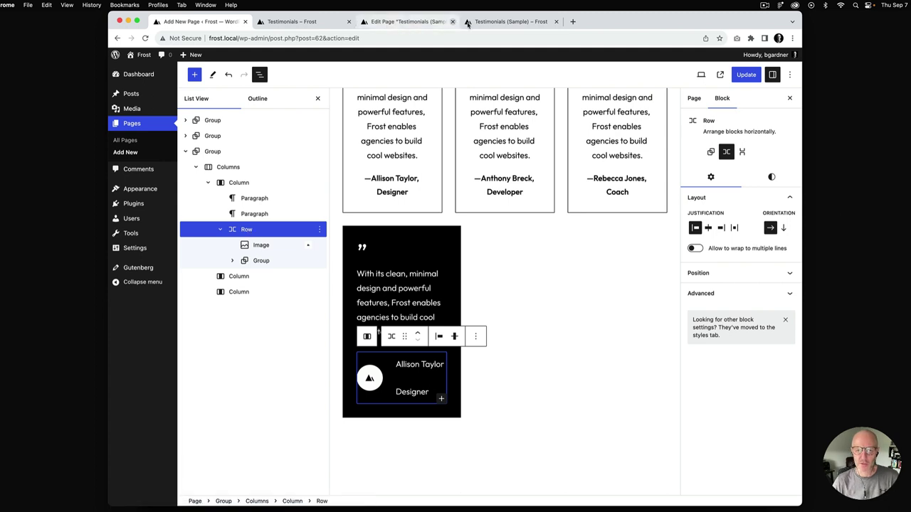
click(498, 22)
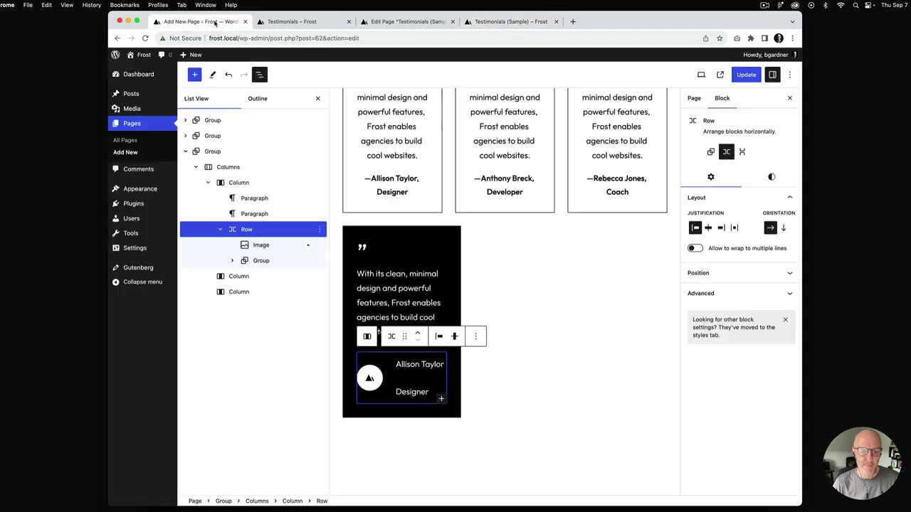
click(213, 22)
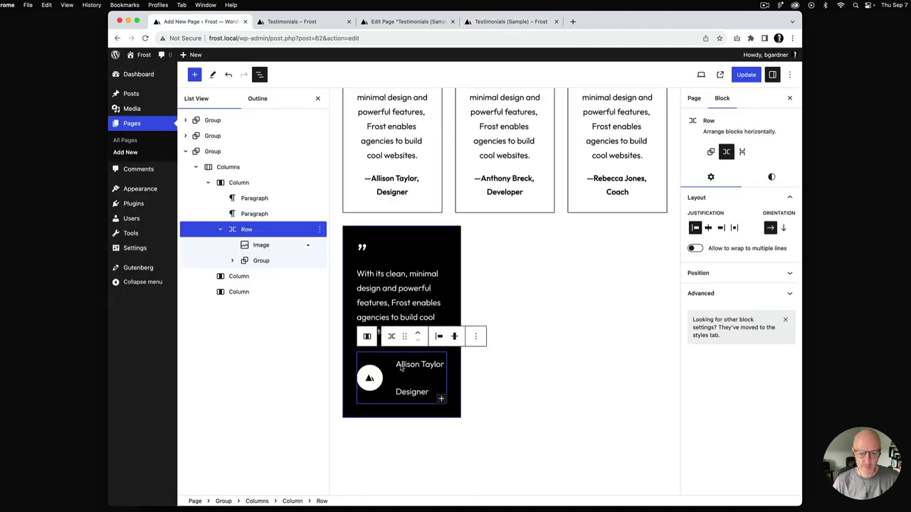
click(258, 261)
click(232, 260)
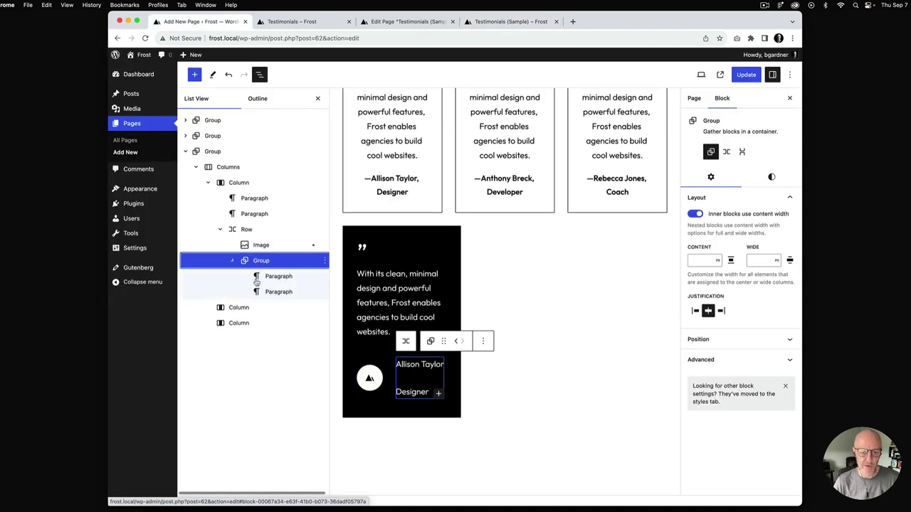
click(278, 292)
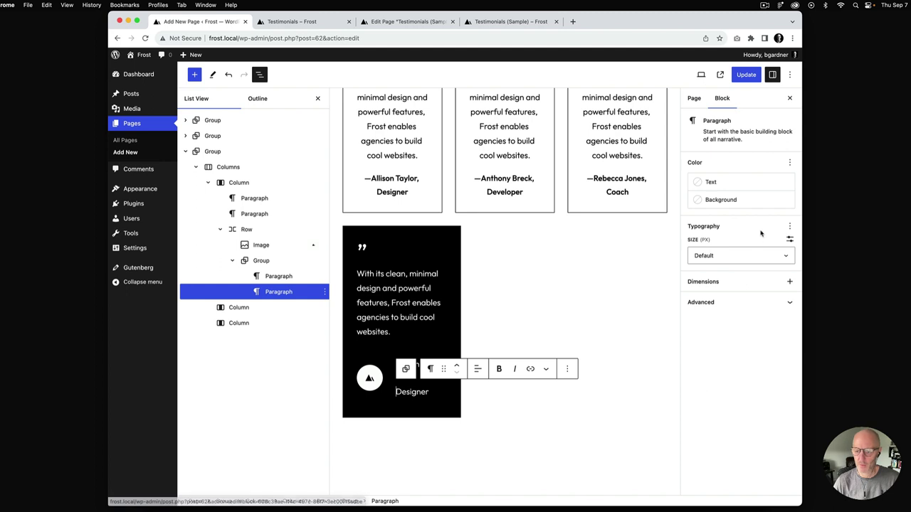
click(789, 281)
click(708, 332)
click(734, 284)
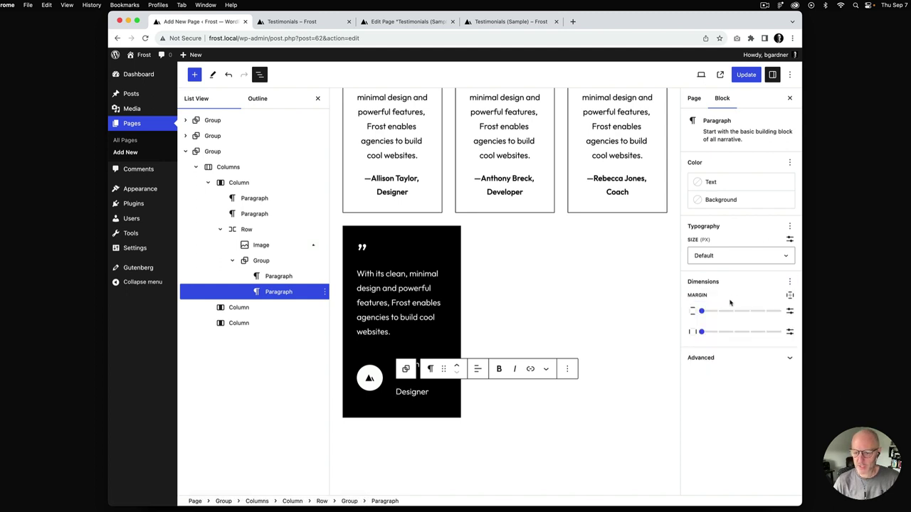
click(791, 297)
click(711, 331)
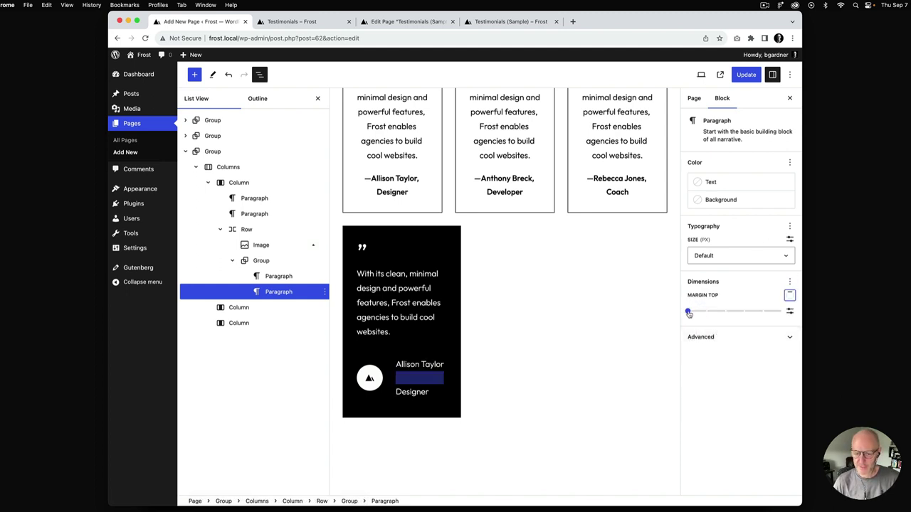
click(688, 313)
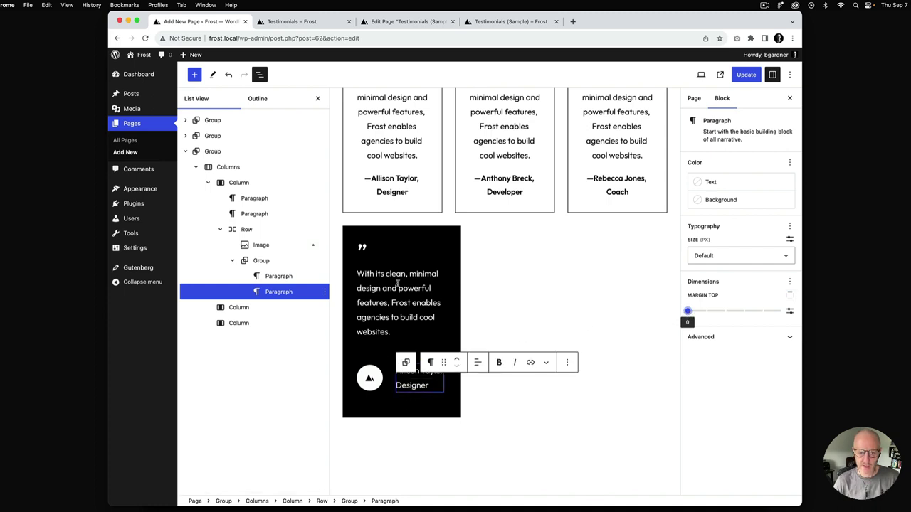
- Make the name beside the avatar in the third row's card bold and update the page
click(390, 320)
drag(444, 371, 396, 372)
click(500, 348)
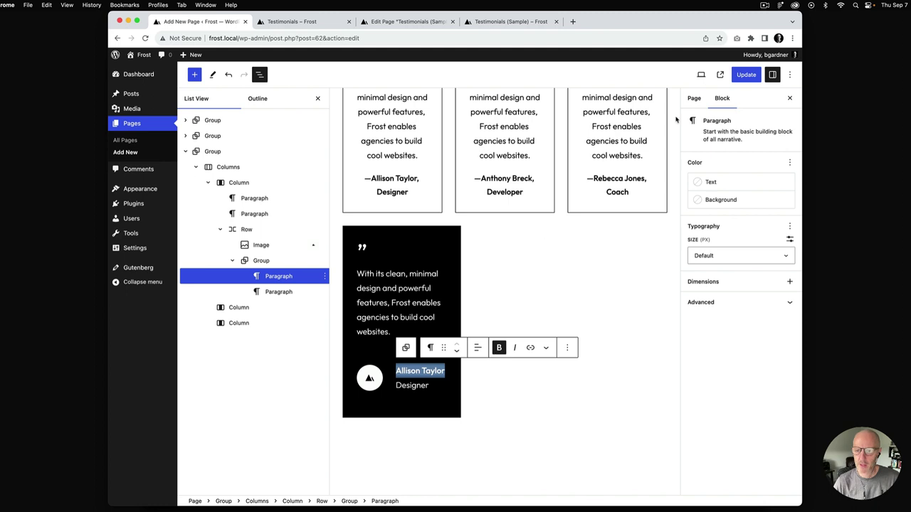
click(745, 74)
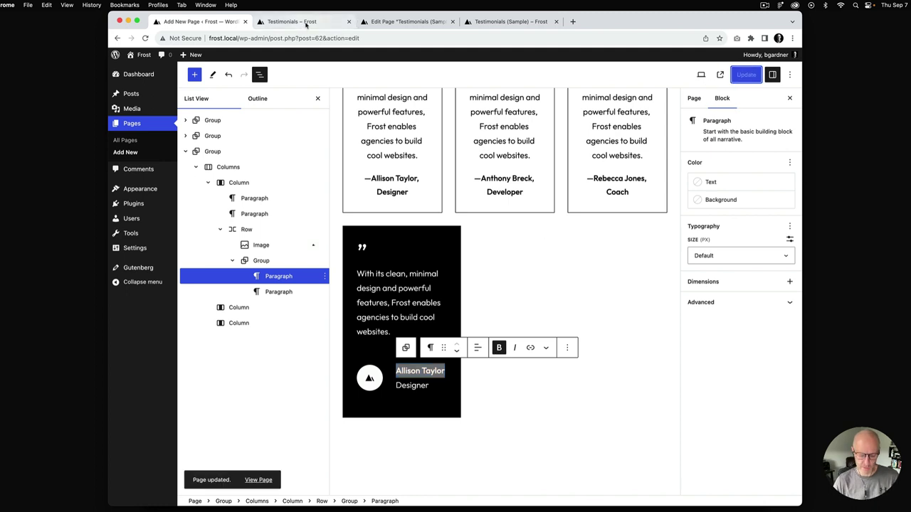
- Compare the name and title beside the avatar on the live Testimonials page with the sample page
click(306, 23)
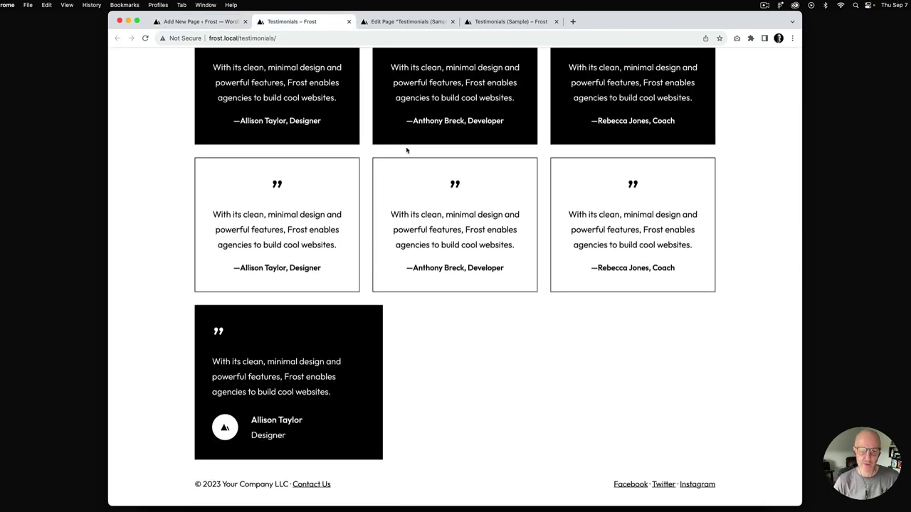
click(499, 22)
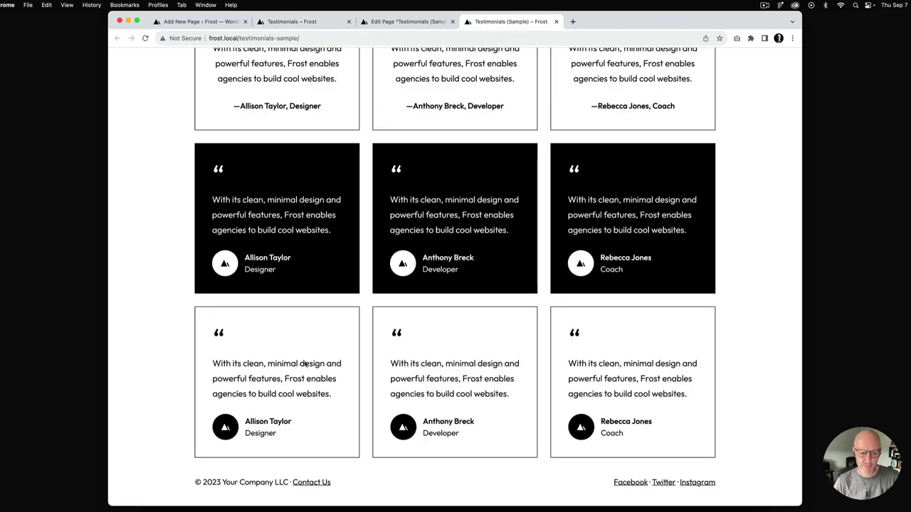
click(312, 24)
click(214, 23)
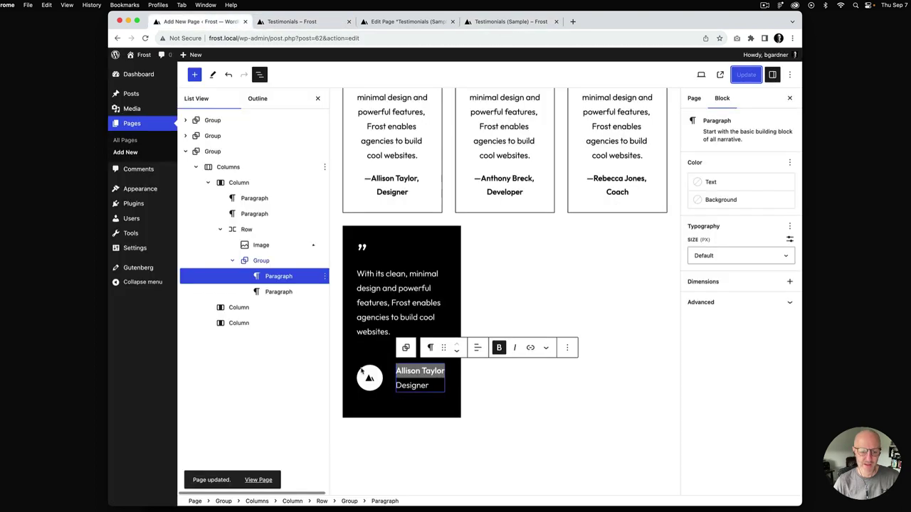
- Set the line height of the group holding the name and title beside the avatar to 1.5
click(416, 385)
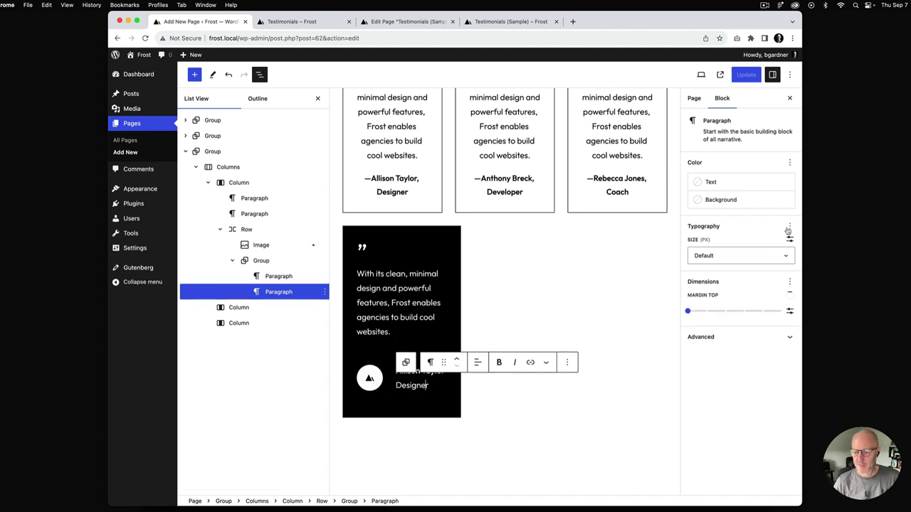
click(261, 261)
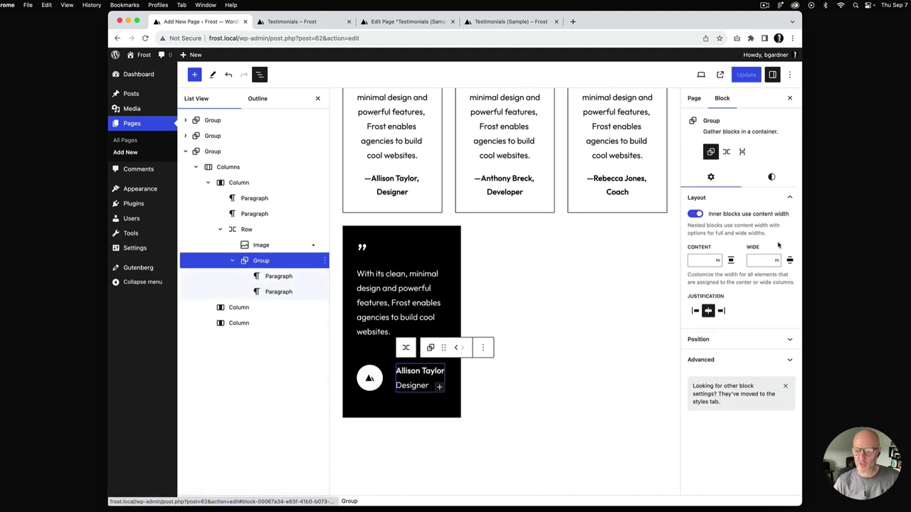
click(771, 176)
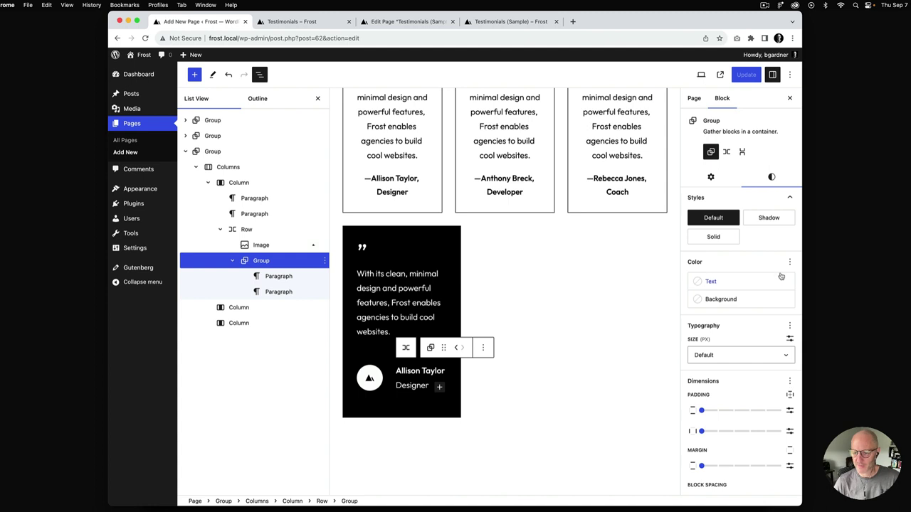
click(789, 326)
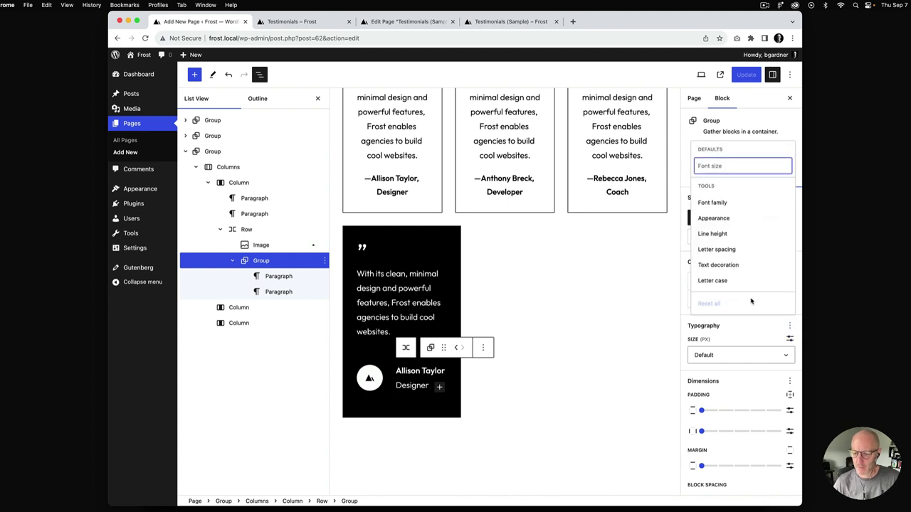
click(719, 234)
click(700, 389)
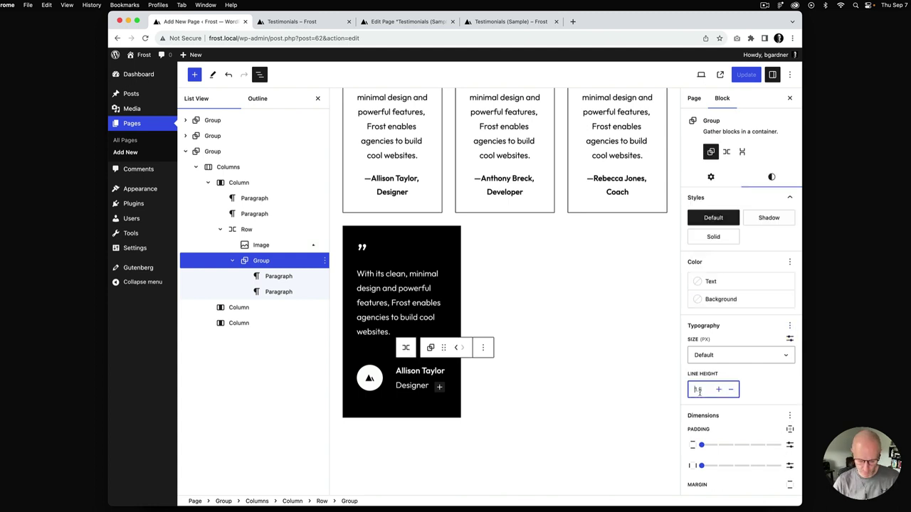
text(1.5)
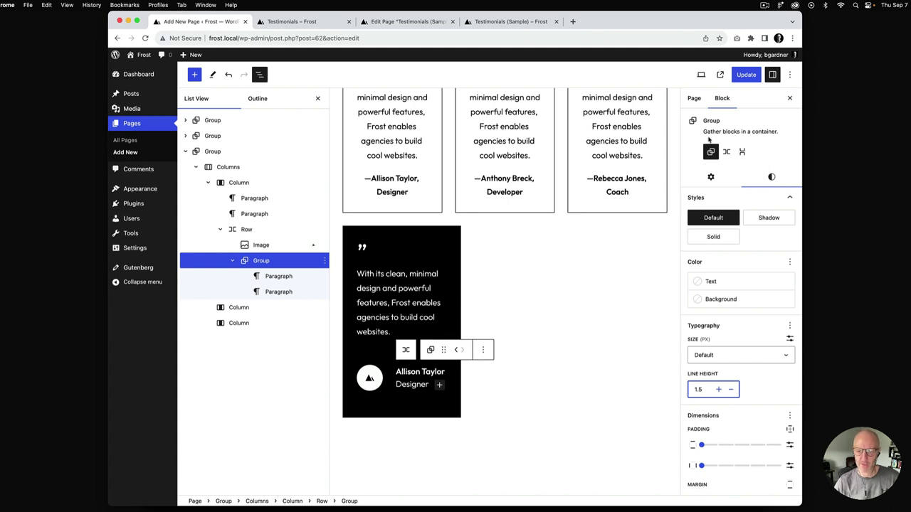
- Set the name and title group's font size to Small, update the page, and check the live Testimonials page
click(276, 277)
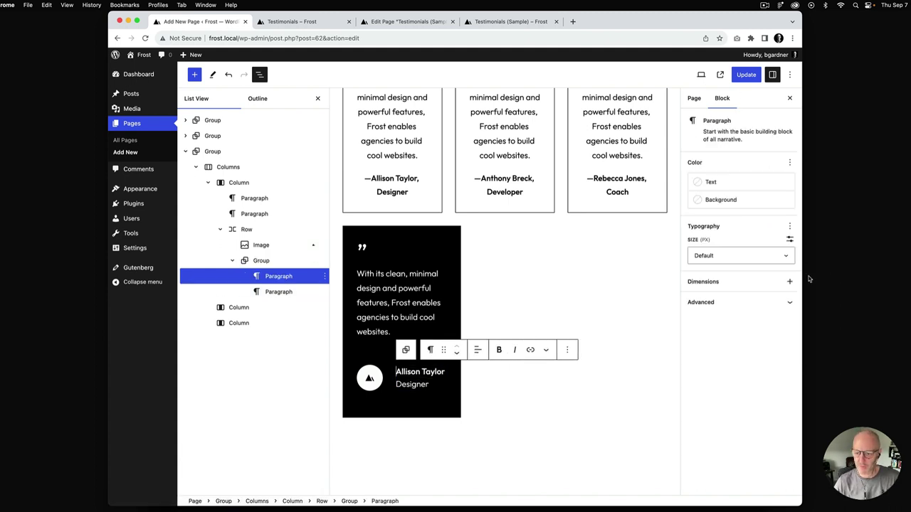
click(420, 378)
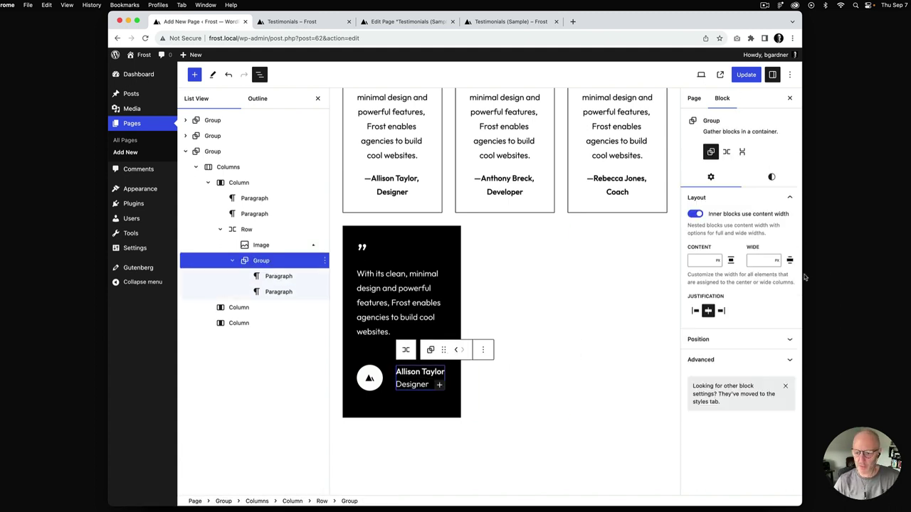
click(771, 178)
click(787, 354)
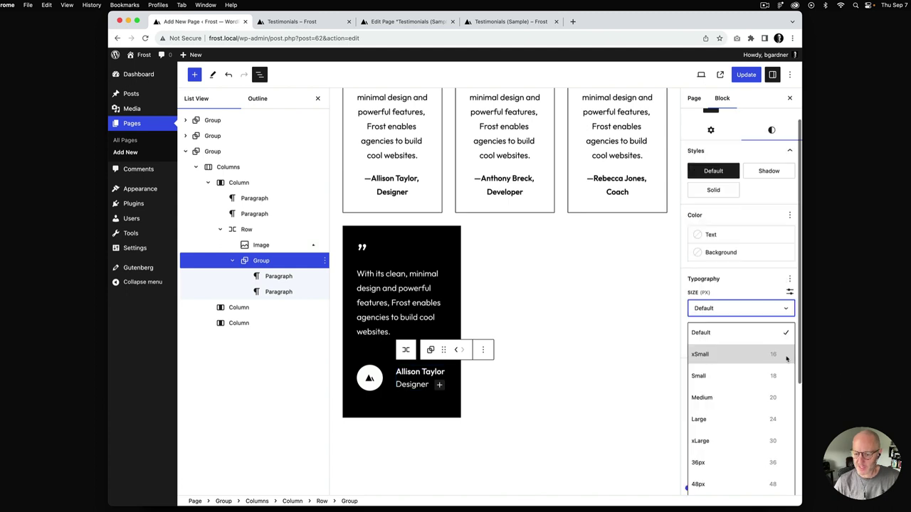
click(776, 380)
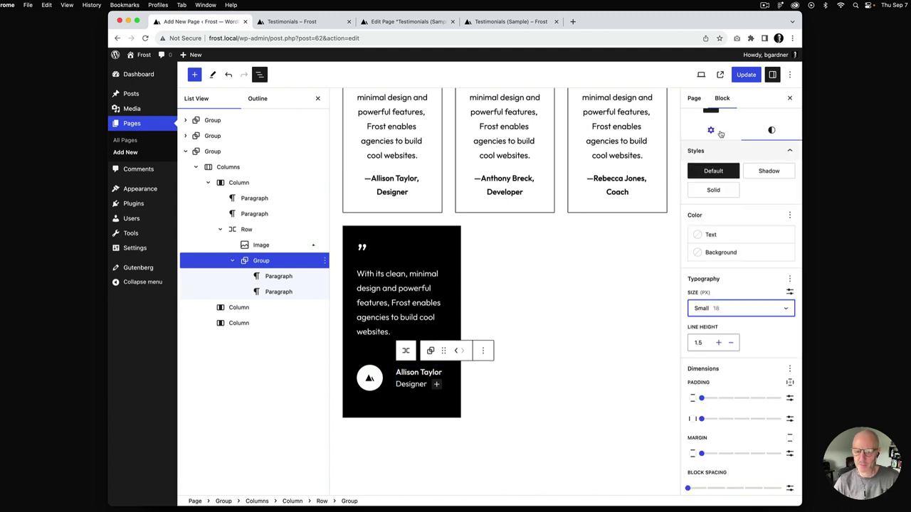
click(745, 75)
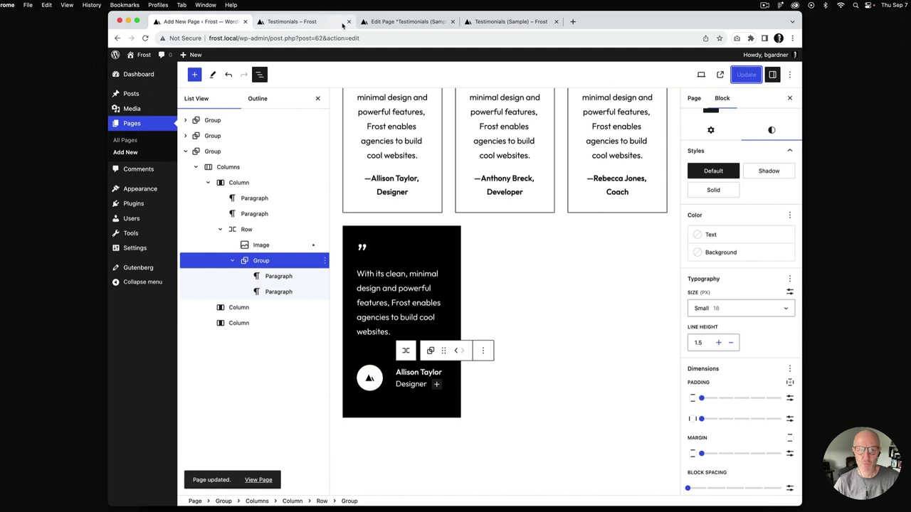
click(320, 22)
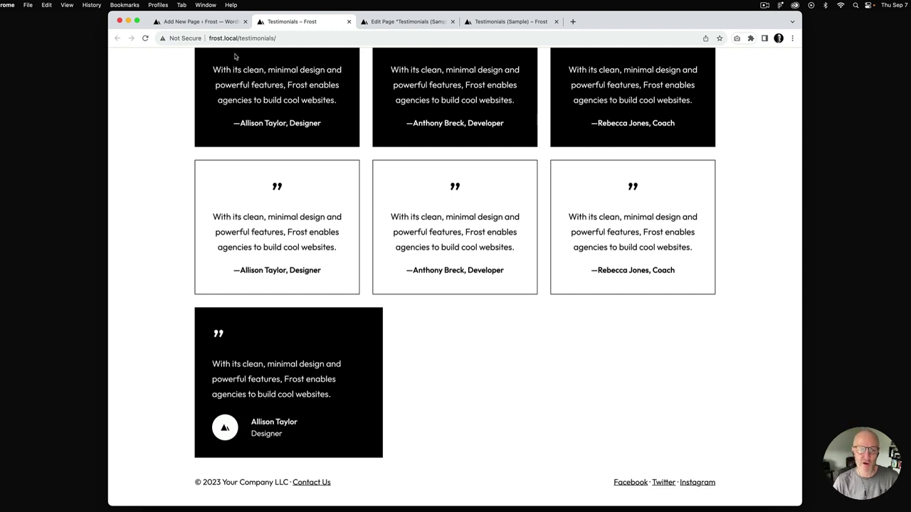
- Set the block spacing of the row holding the avatar and the name group to xSmall
click(204, 23)
click(245, 230)
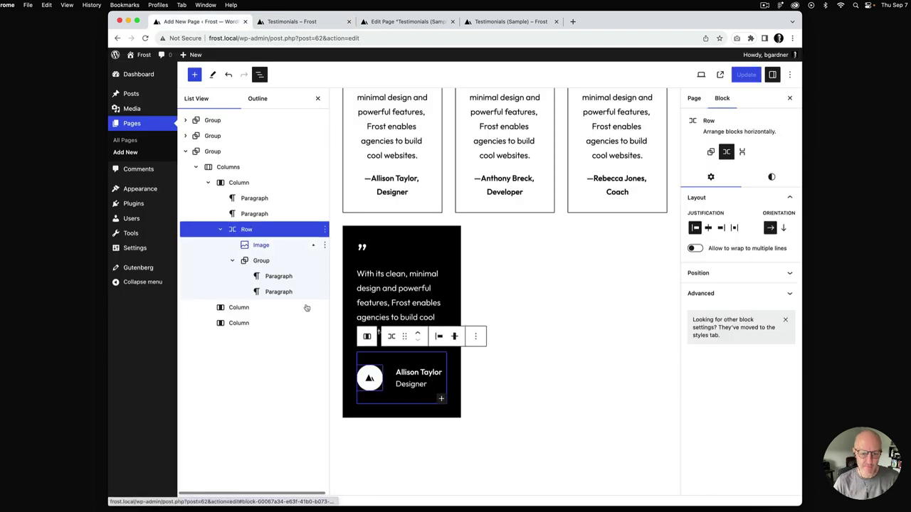
click(234, 262)
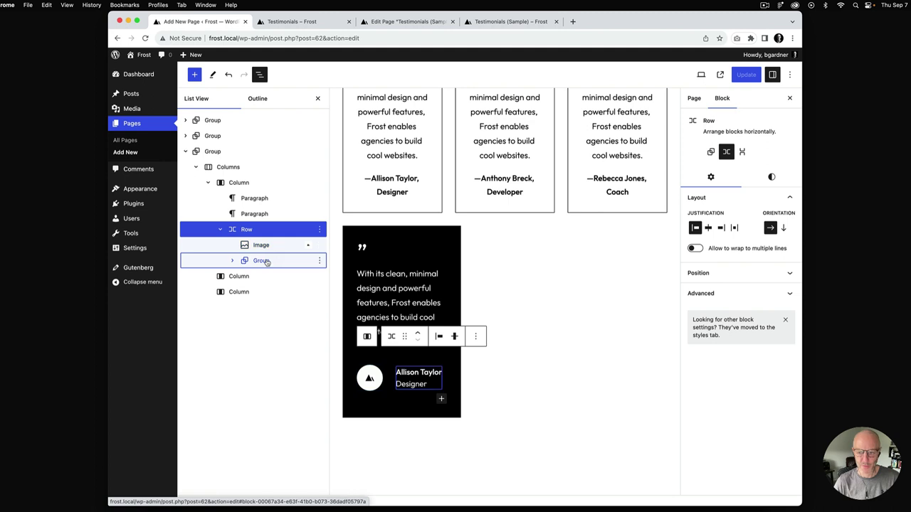
click(772, 178)
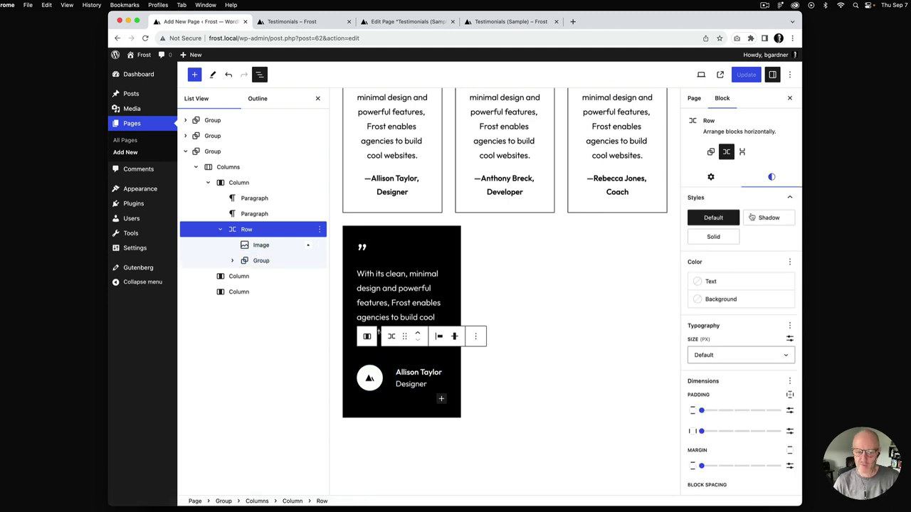
scroll(757, 404, down, 3)
scroll(758, 404, down, 1)
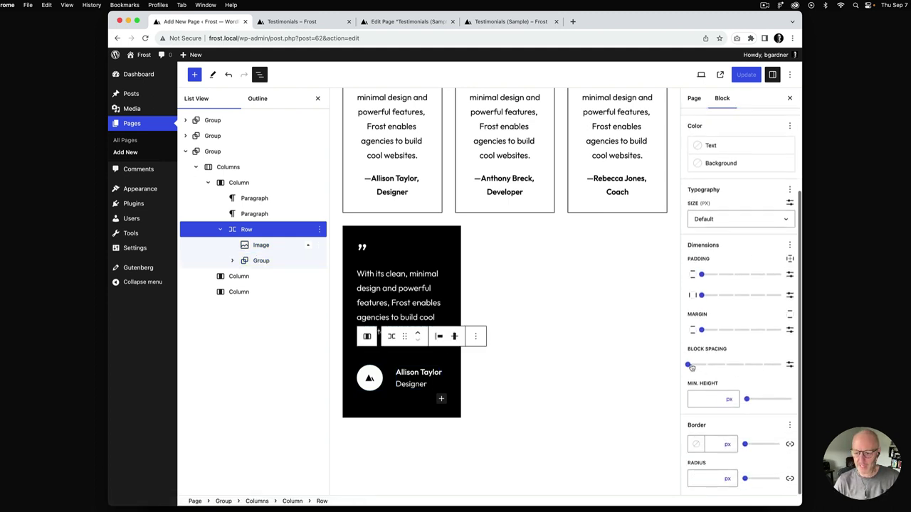
drag(688, 365, 706, 367)
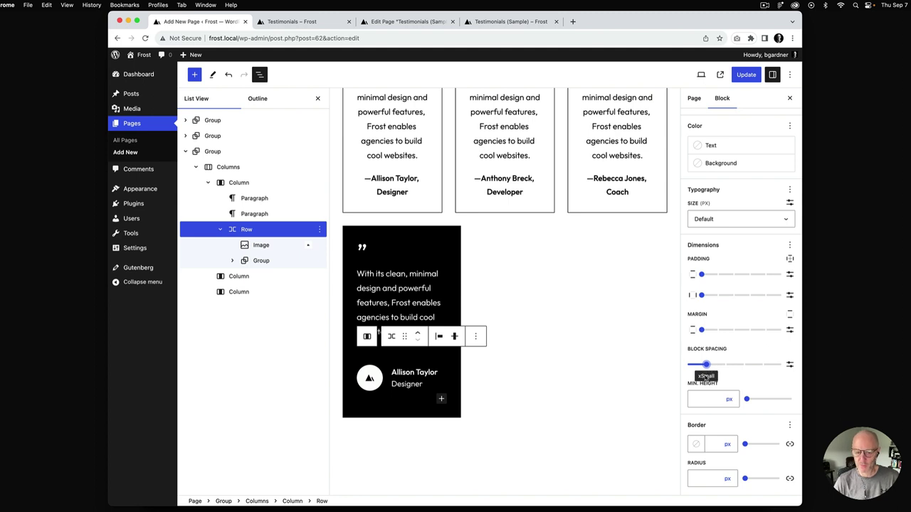
- Update the page, reload the live Testimonials page, and compare the avatar spacing with the sample page
click(746, 74)
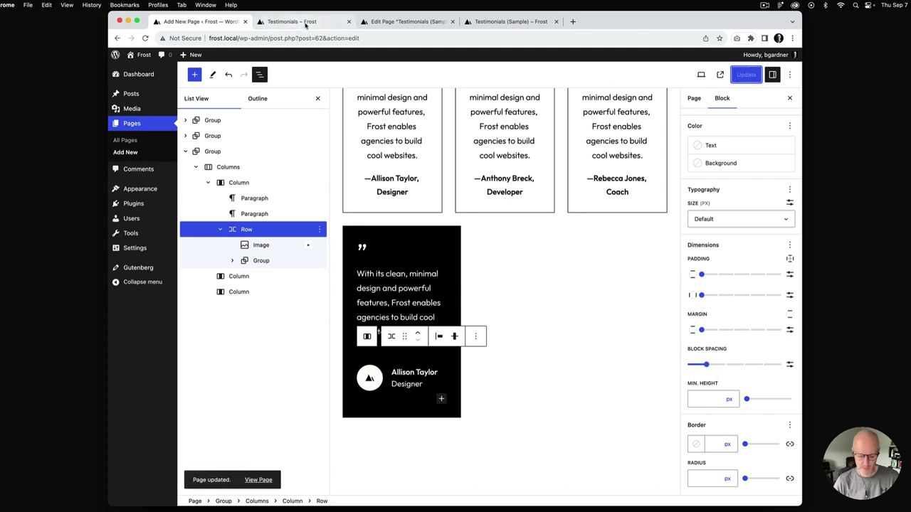
click(306, 25)
key(super+r)
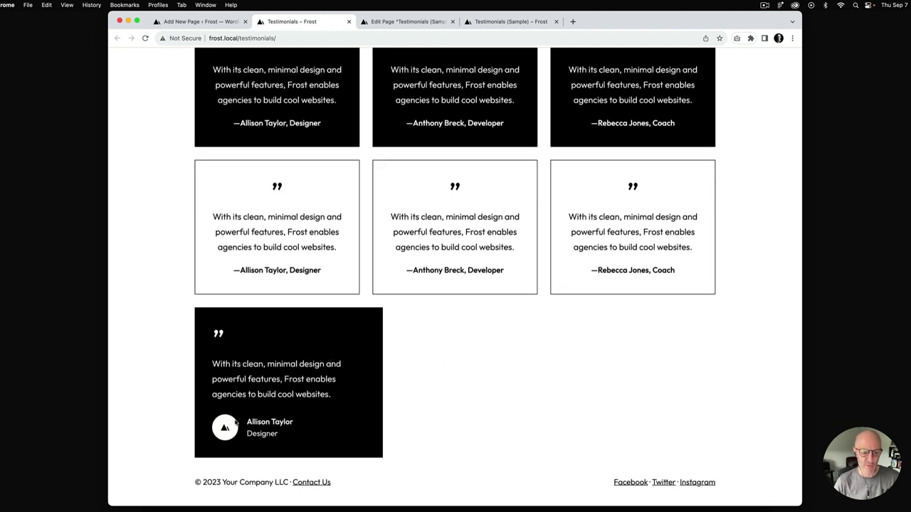
click(506, 23)
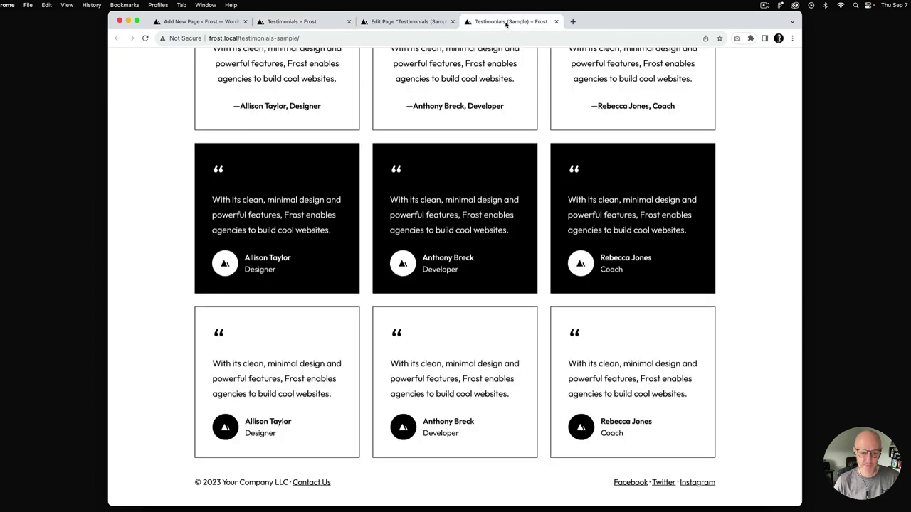
click(321, 24)
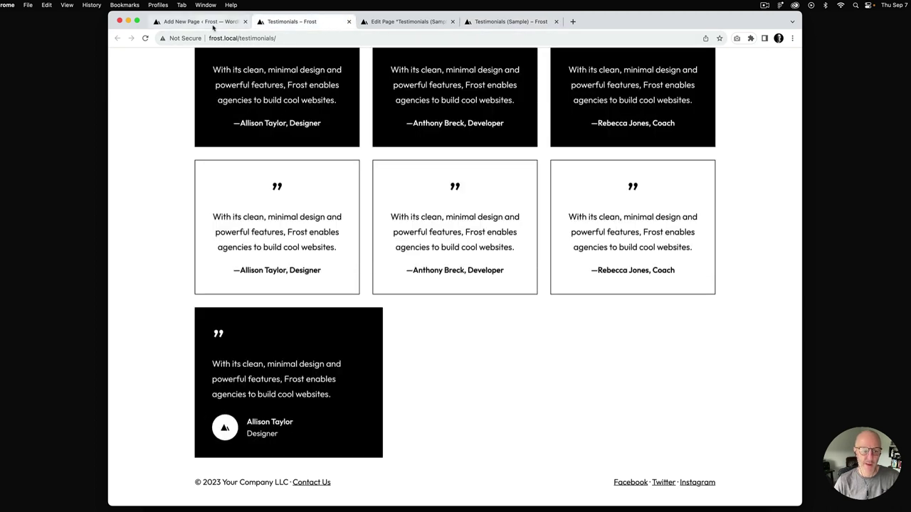
- Duplicate the finished avatar card column in the third row twice in the editor
click(207, 23)
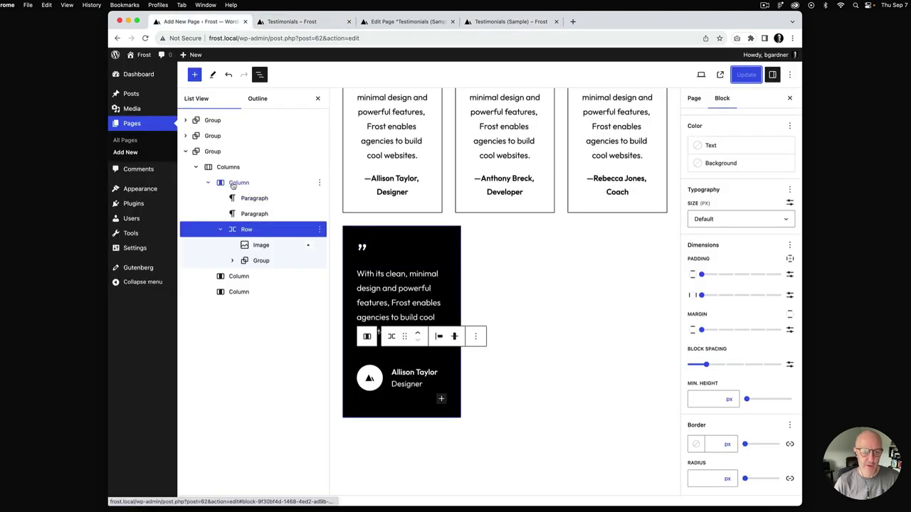
click(208, 184)
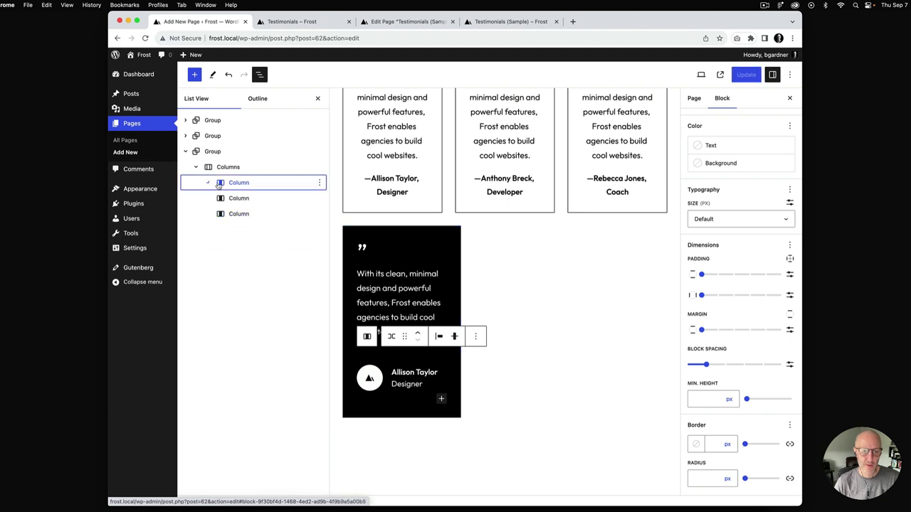
click(319, 183)
click(334, 236)
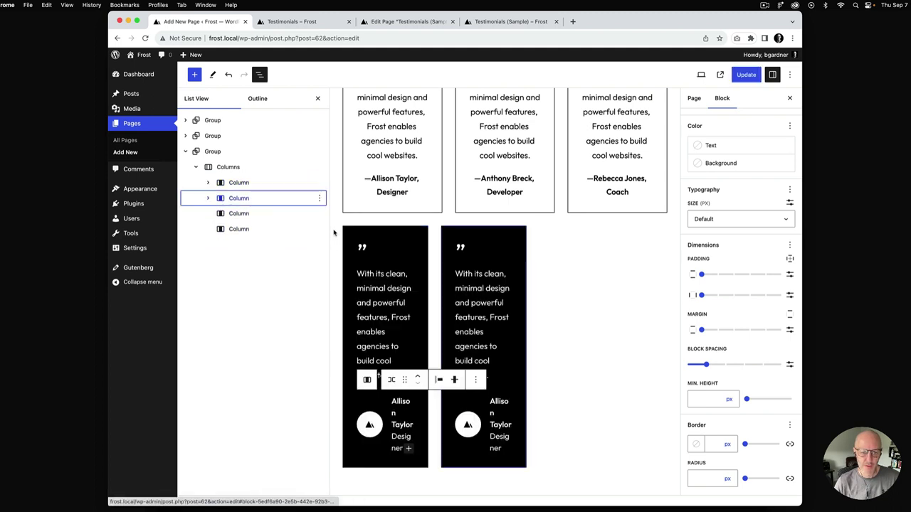
click(318, 199)
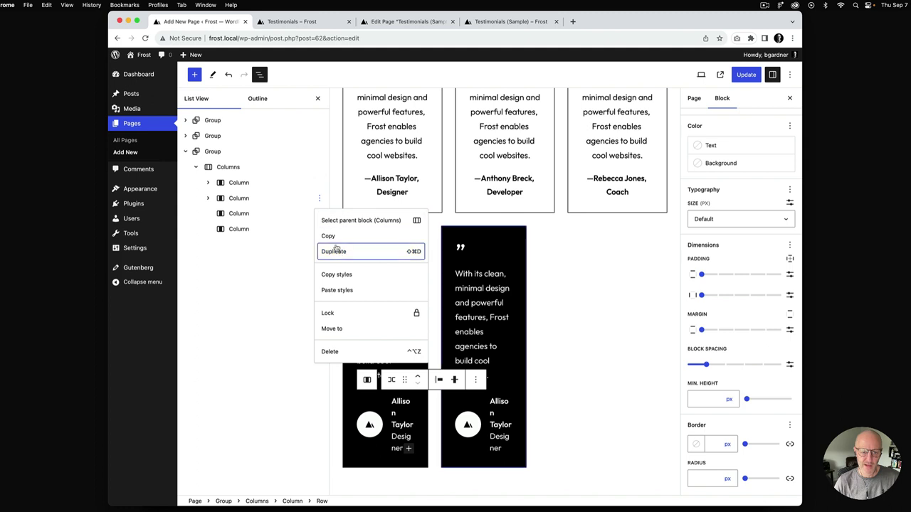
click(335, 252)
- Delete the two empty columns at the end of the third row
click(241, 244)
key(Delete)
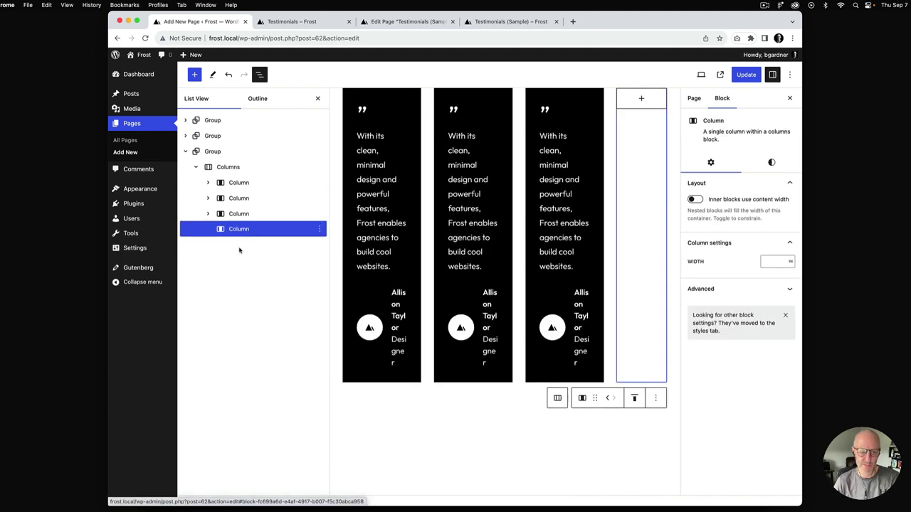
key(Delete)
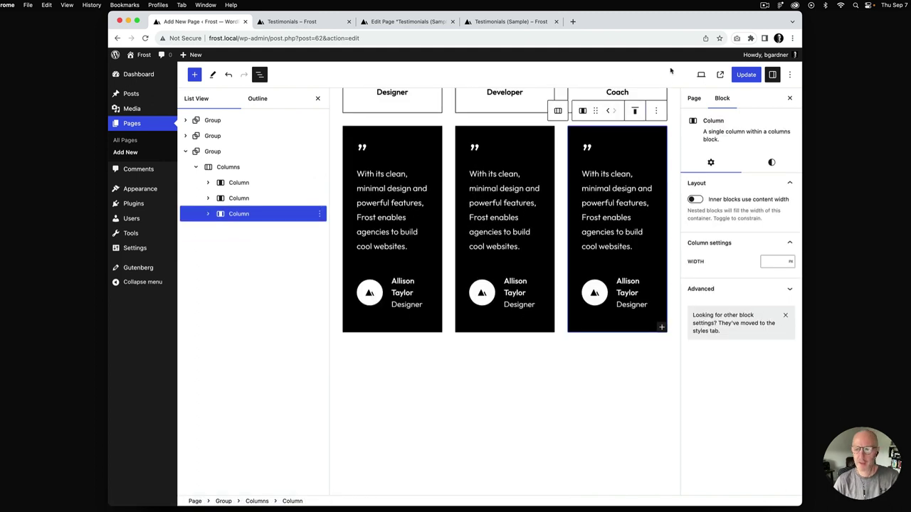
- Update the page and reload the live Testimonials page to check the third row's three cards
click(747, 75)
click(313, 23)
key(super+r)
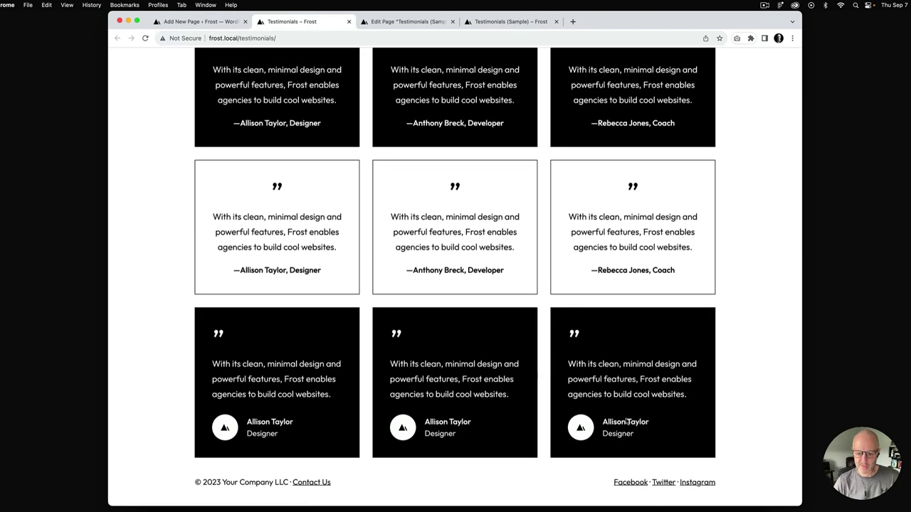
- In the page editor, duplicate the third row's group of black avatar cards to make a fourth row
click(199, 21)
click(218, 154)
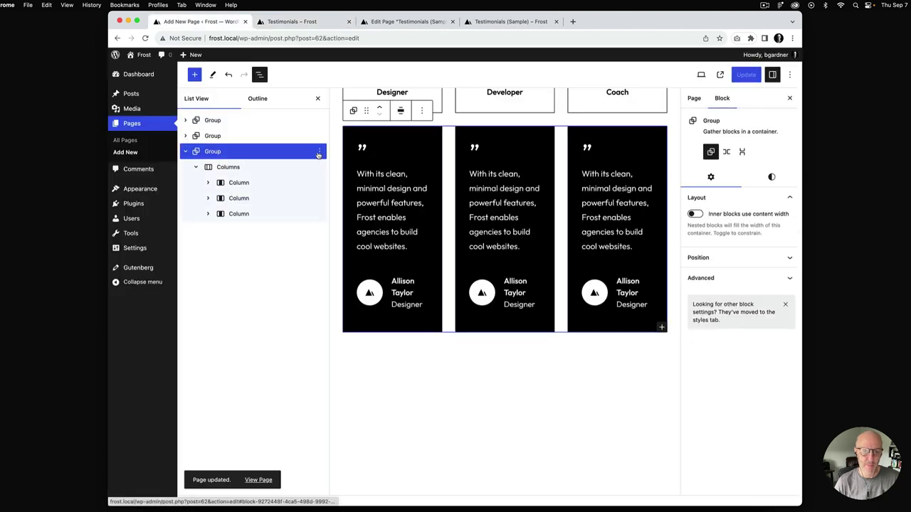
click(319, 151)
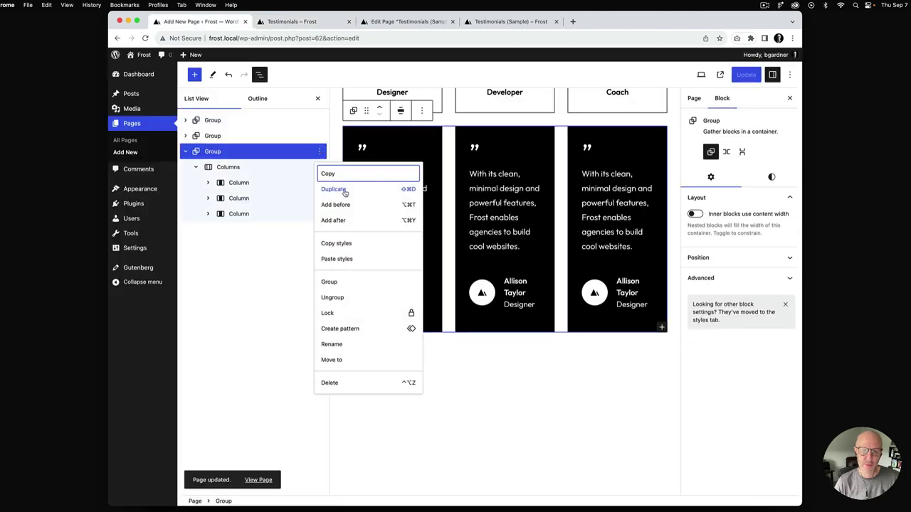
click(344, 190)
click(185, 151)
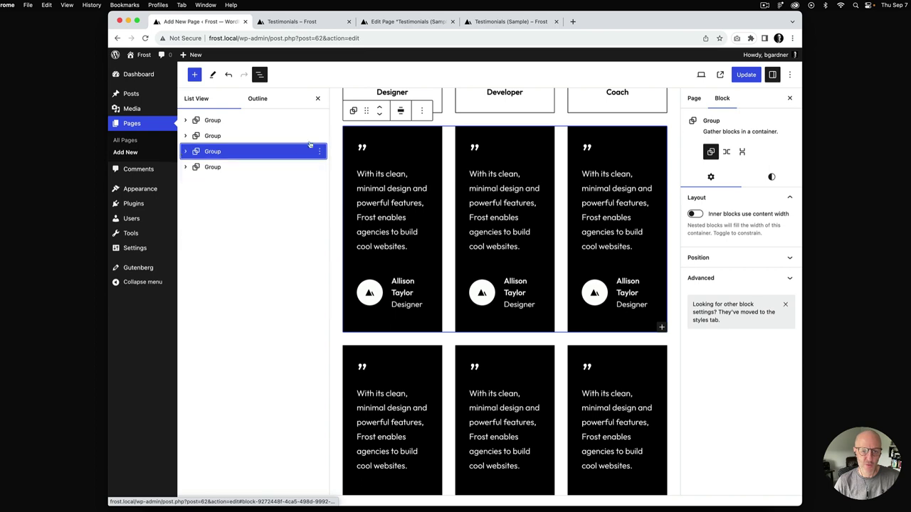
click(317, 98)
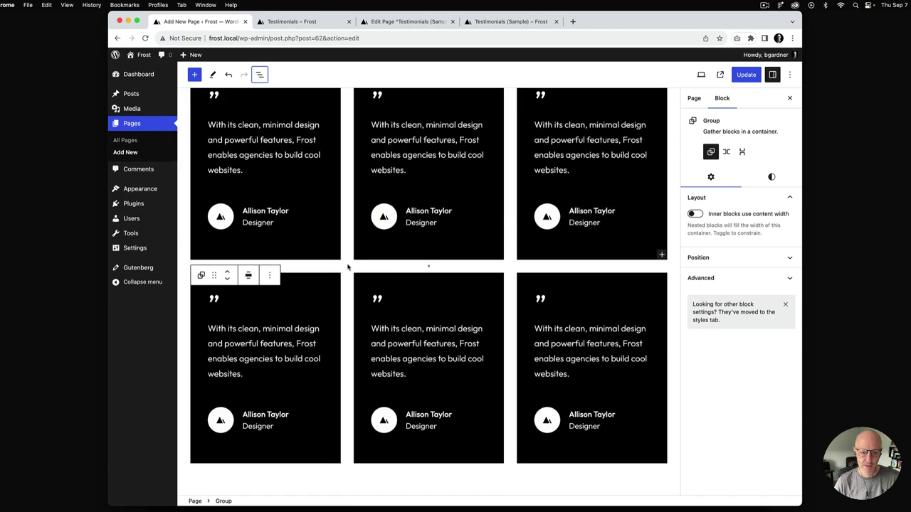
- Clear the background and text colors of the first card column in the fourth row
click(329, 280)
click(772, 162)
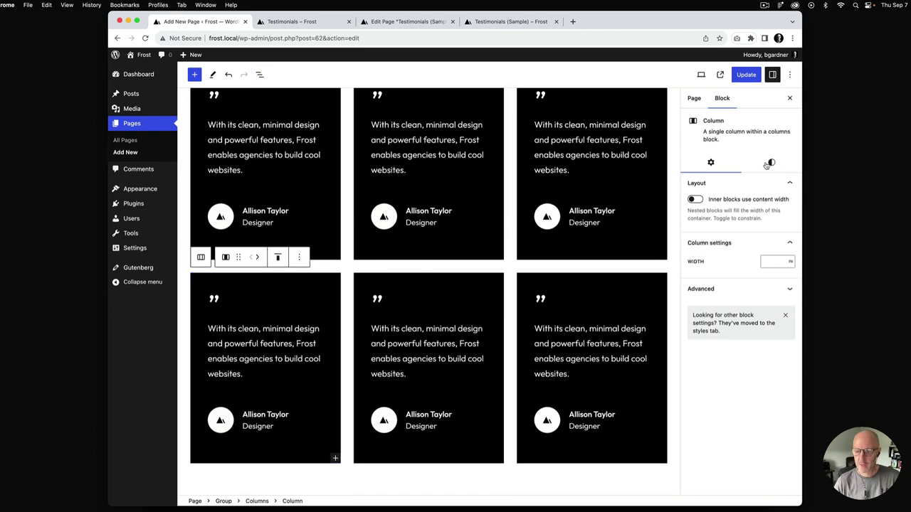
click(721, 221)
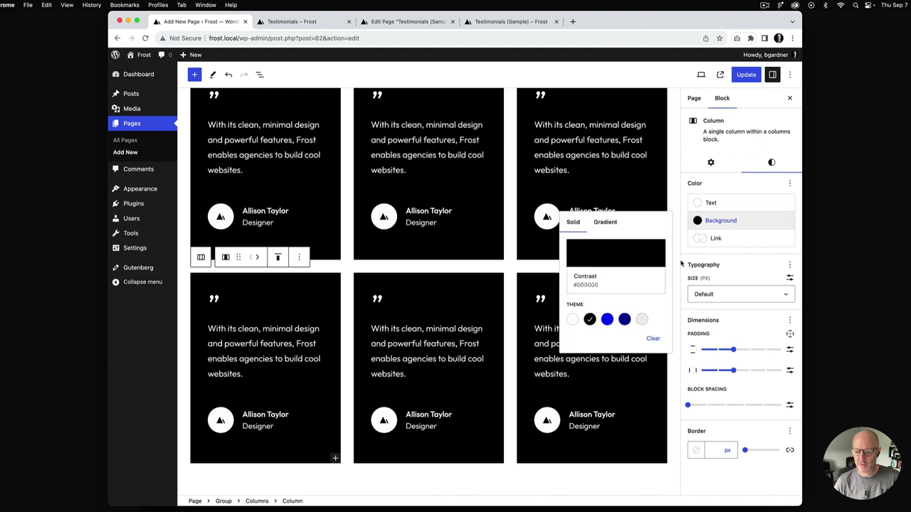
click(653, 338)
click(711, 203)
click(653, 299)
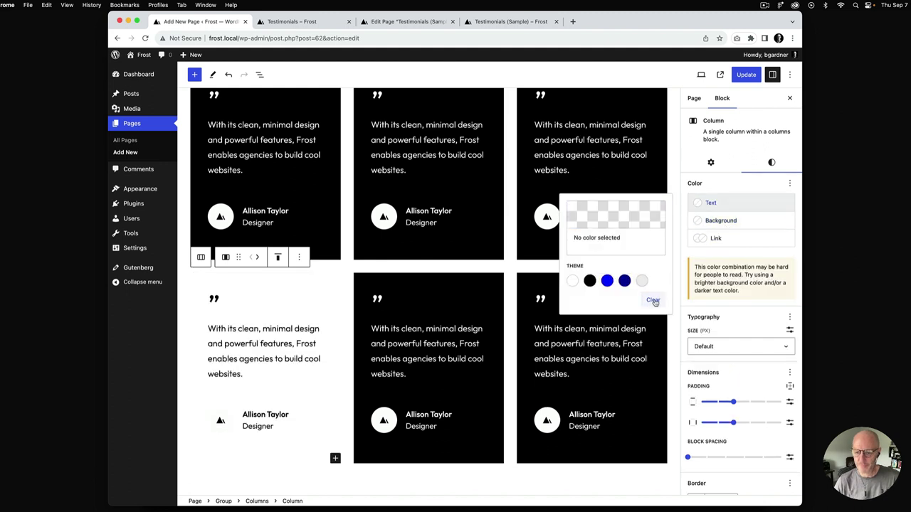
- Clear the background and text colors of the fourth row's second card column
click(443, 286)
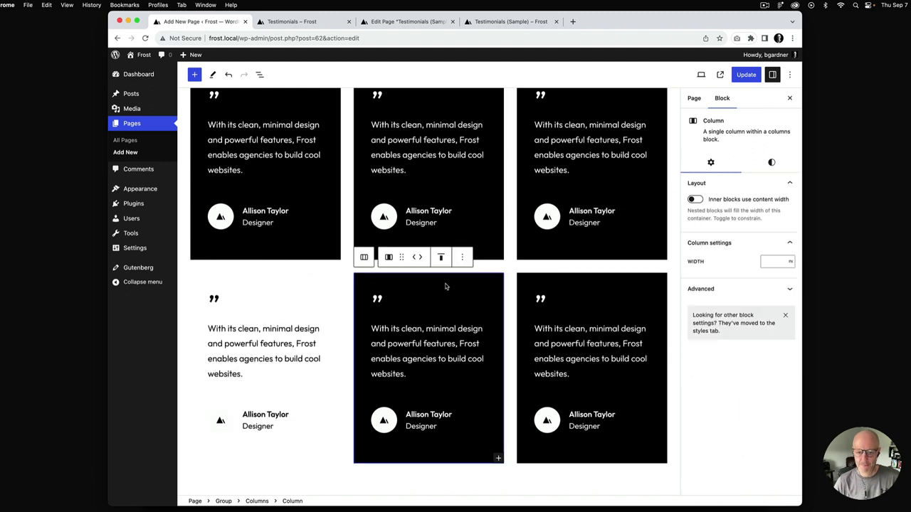
click(771, 163)
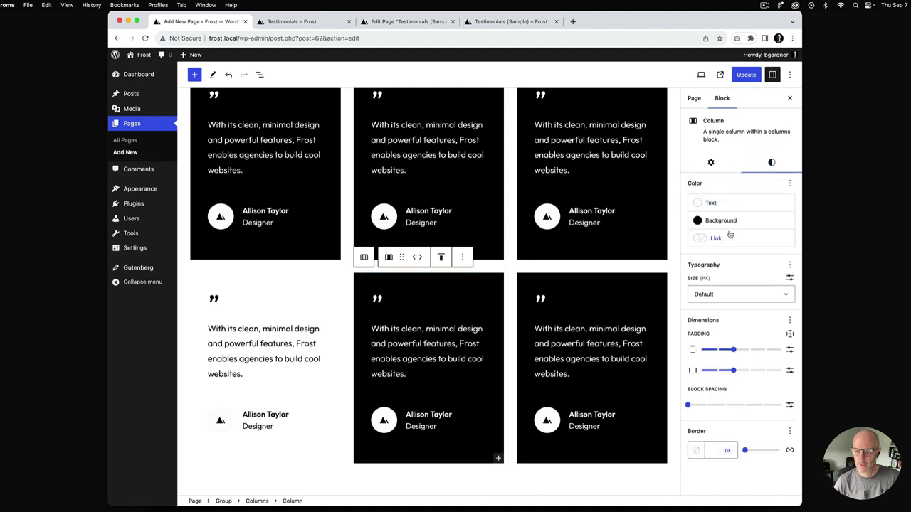
click(720, 220)
click(653, 338)
click(710, 203)
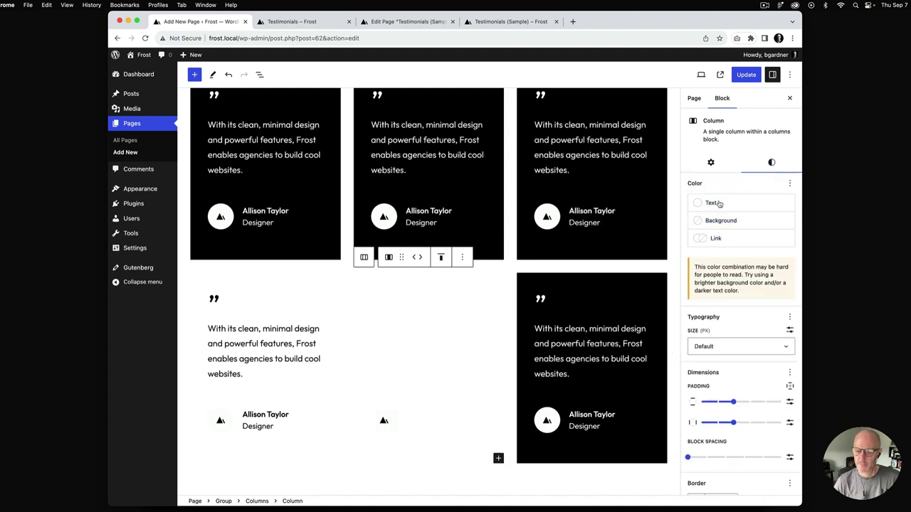
click(653, 300)
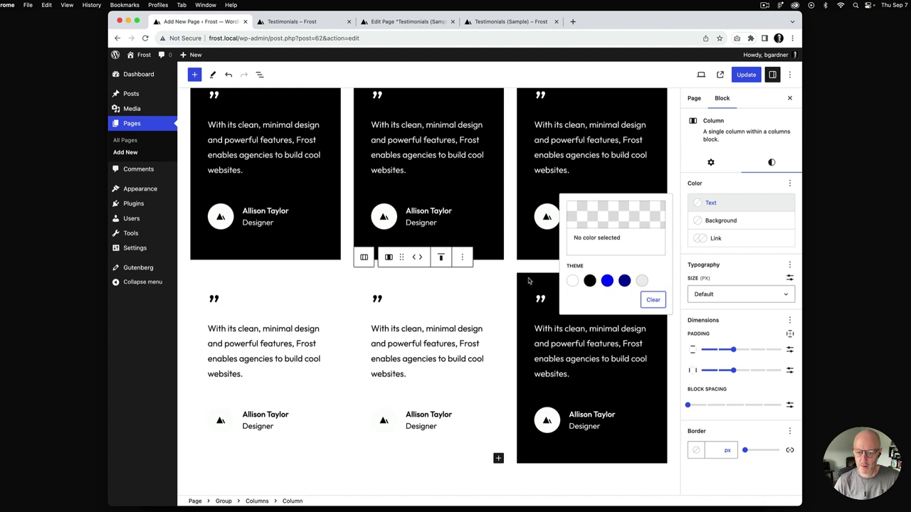
- Remove the background and text colors from the third card column in the fourth row
click(529, 281)
click(772, 163)
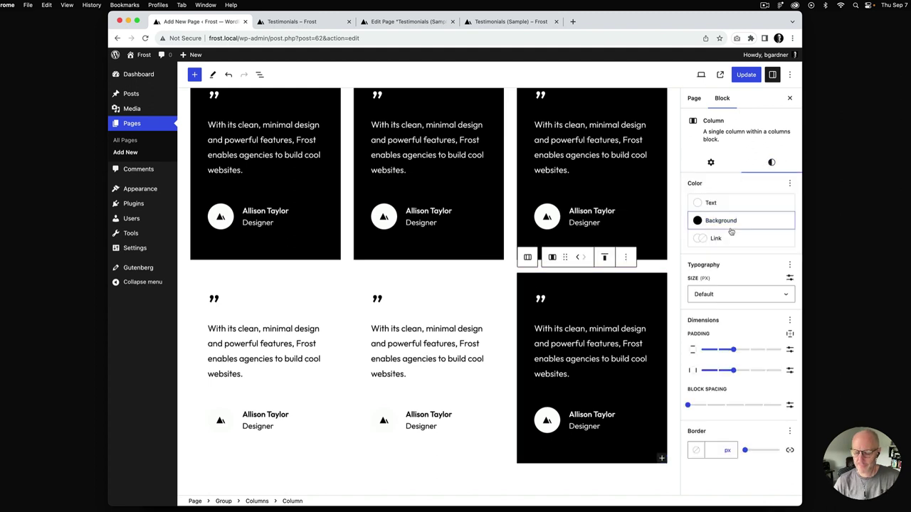
click(725, 222)
click(653, 338)
click(710, 203)
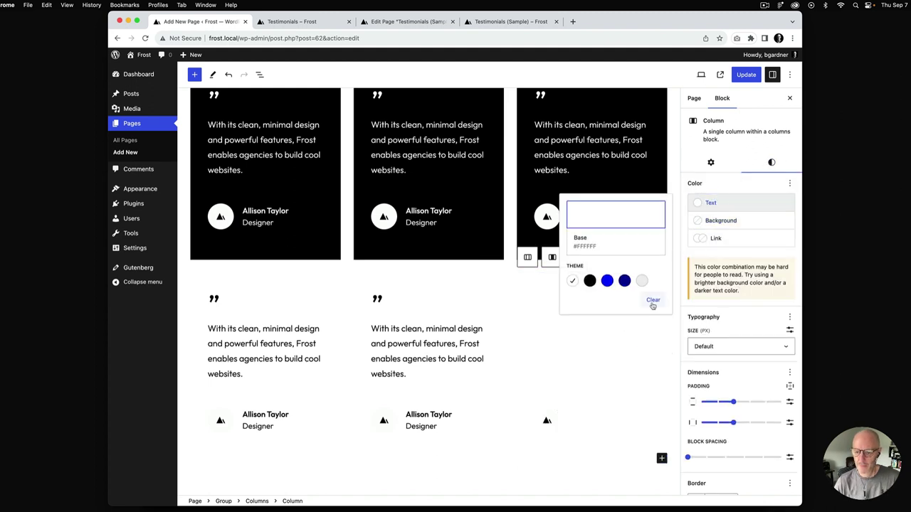
click(652, 300)
- Copy the black avatar image from the Testimonials (Sample) page and paste it over the avatar in the fourth row's first card
click(509, 21)
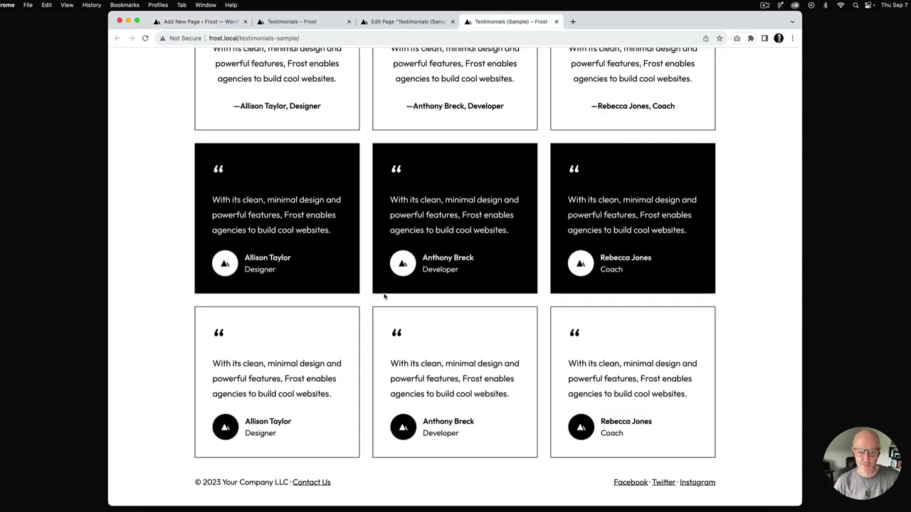
right_click(234, 433)
click(249, 449)
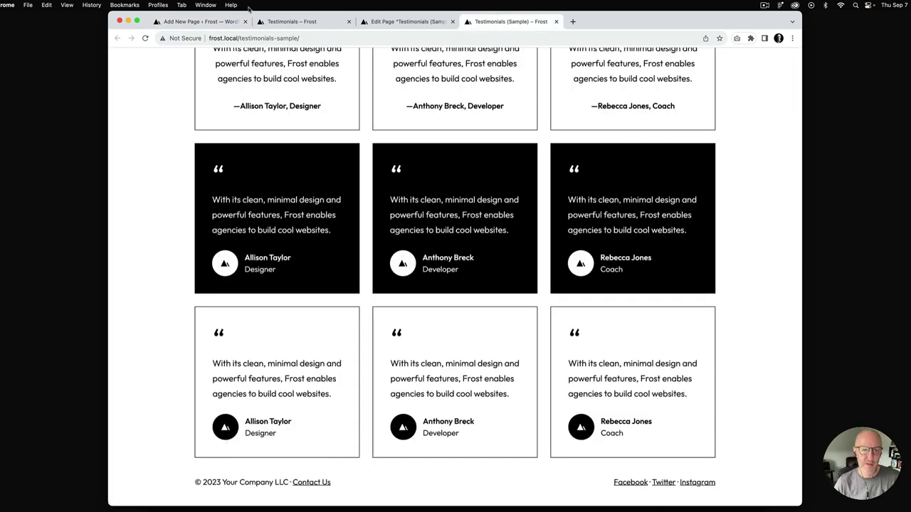
click(220, 21)
click(222, 421)
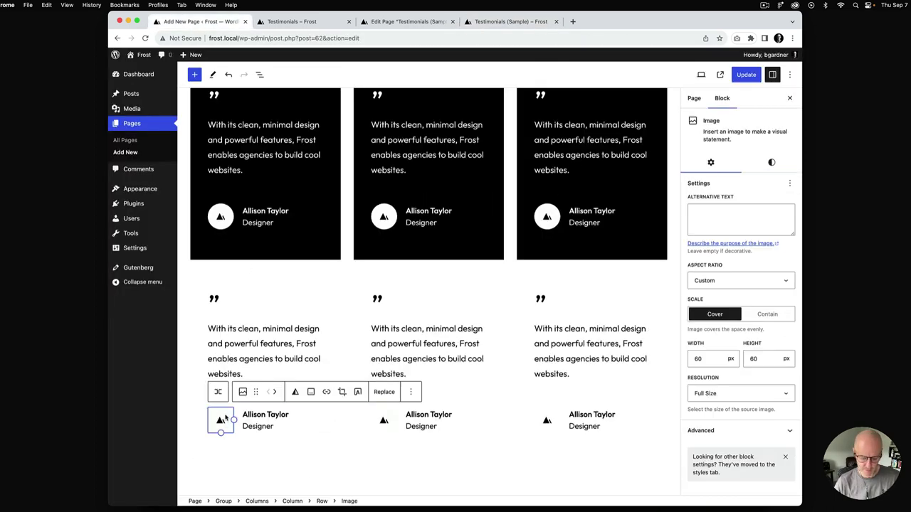
key(super+v)
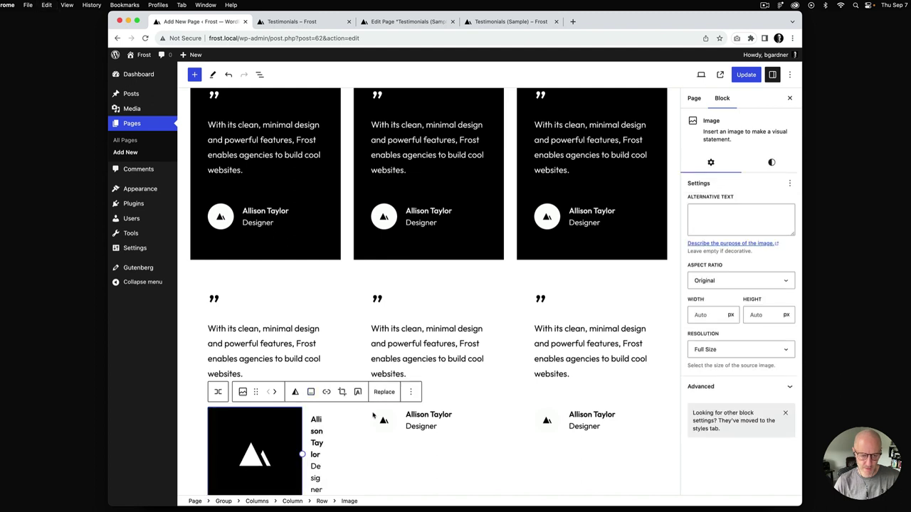
- Set the pasted black avatar's width and height to 60 px and its border radius to 60 px
click(706, 314)
text(60)
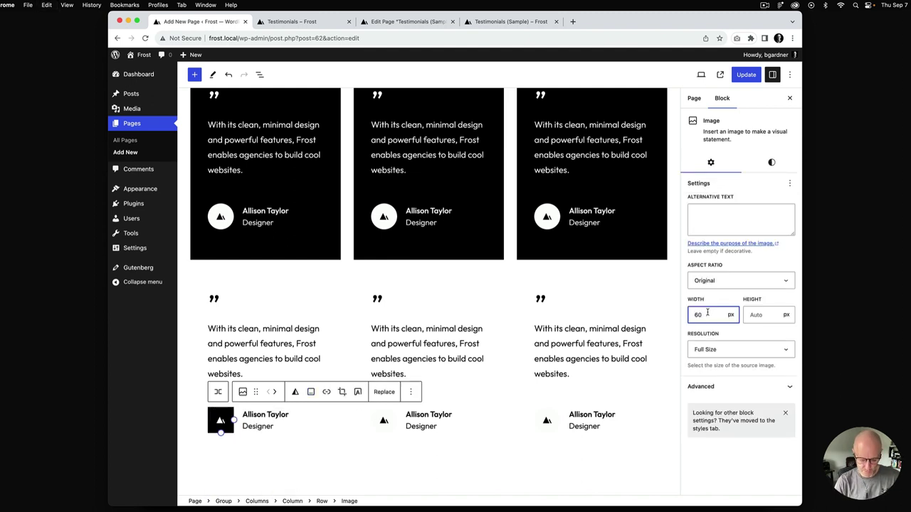
key(Tab)
text(60)
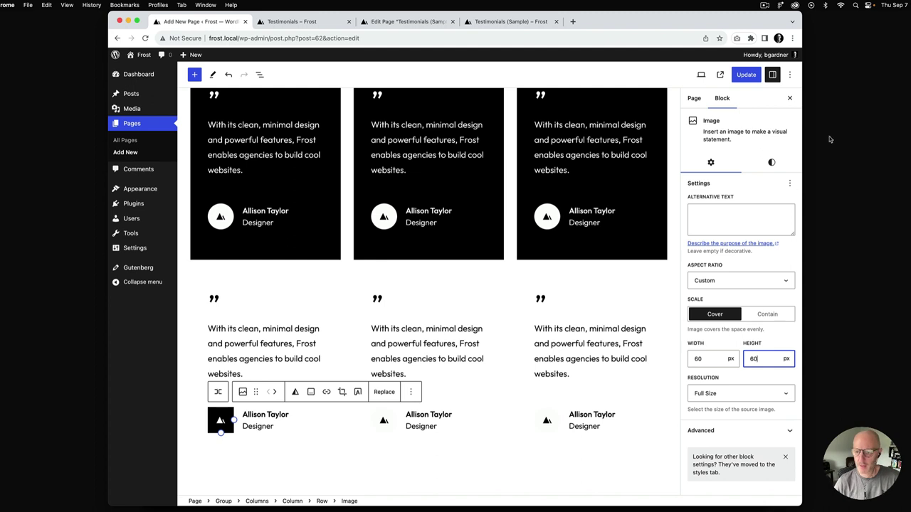
click(772, 164)
click(710, 412)
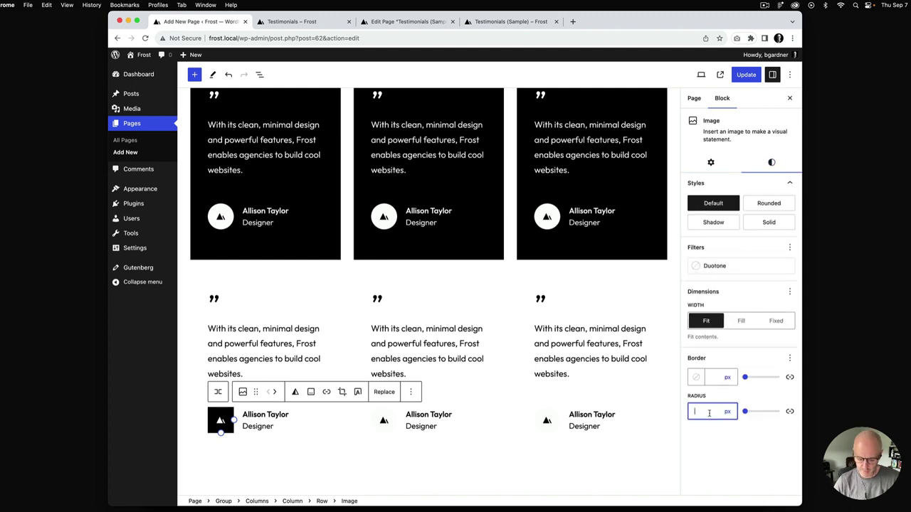
text(60)
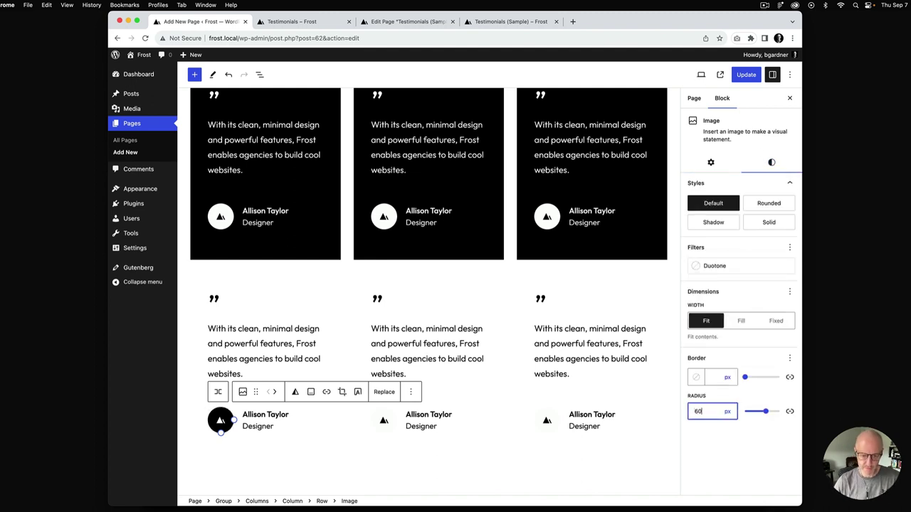
- Copy the round black avatar and apply it to the avatars in the fourth row's second and third cards
click(220, 420)
key(super+c)
click(384, 421)
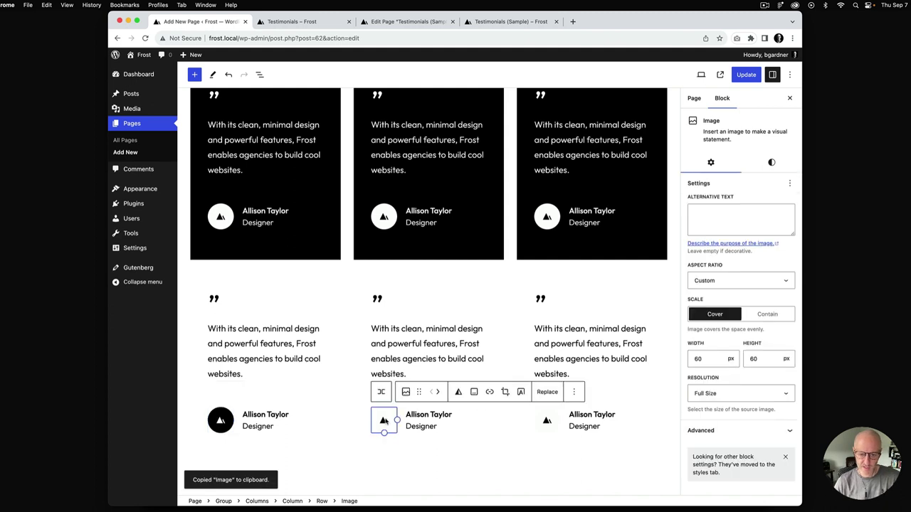
key(super+alt+v)
click(546, 422)
key(super+alt+v)
- Add a black (Contrast) border to the first card column in the fourth row
click(300, 310)
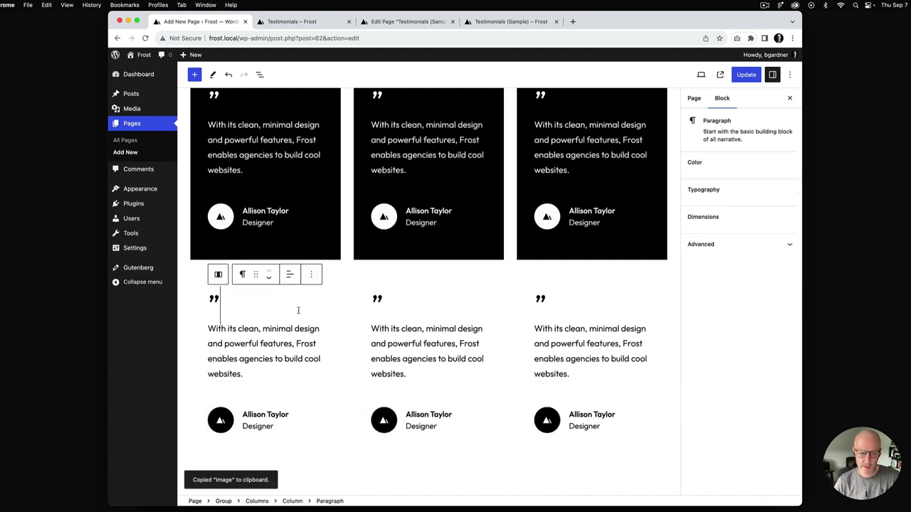
click(293, 501)
click(772, 162)
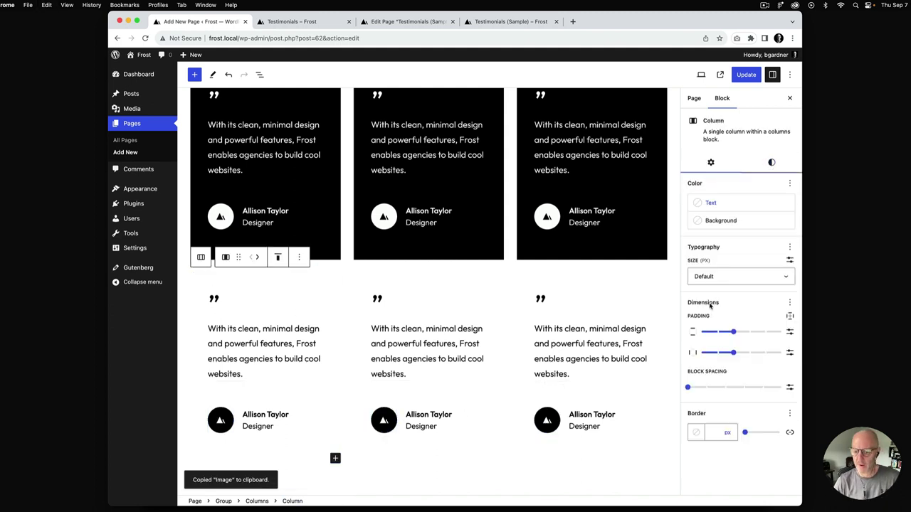
click(691, 435)
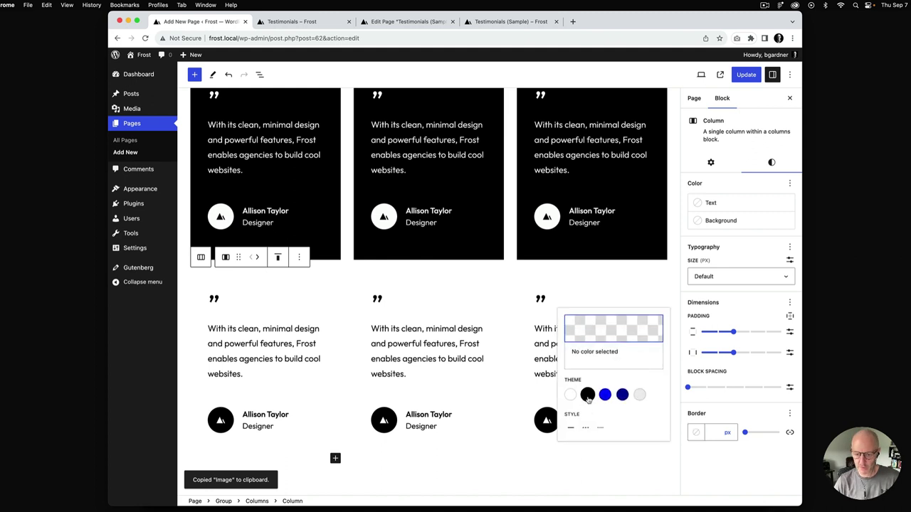
click(588, 392)
click(696, 432)
- Give the second card column in the fourth row a 1 px black (Contrast) border
click(454, 302)
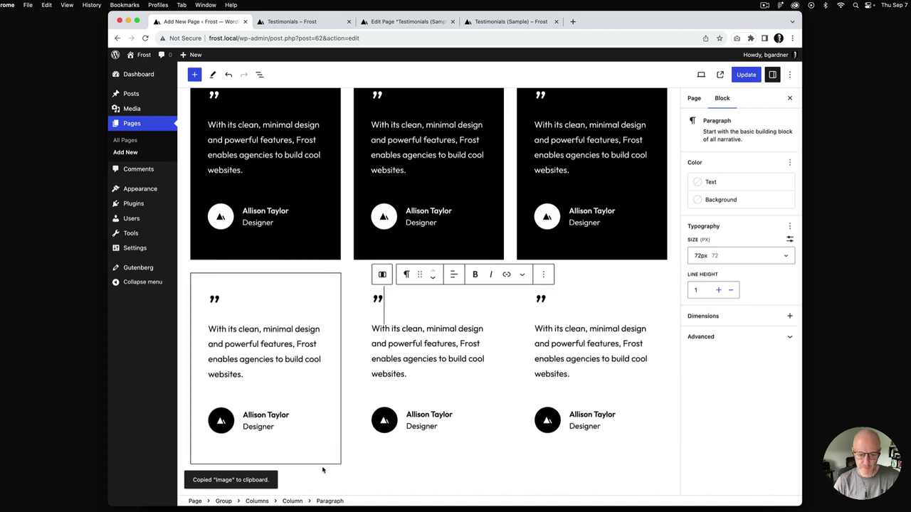
click(292, 501)
click(771, 162)
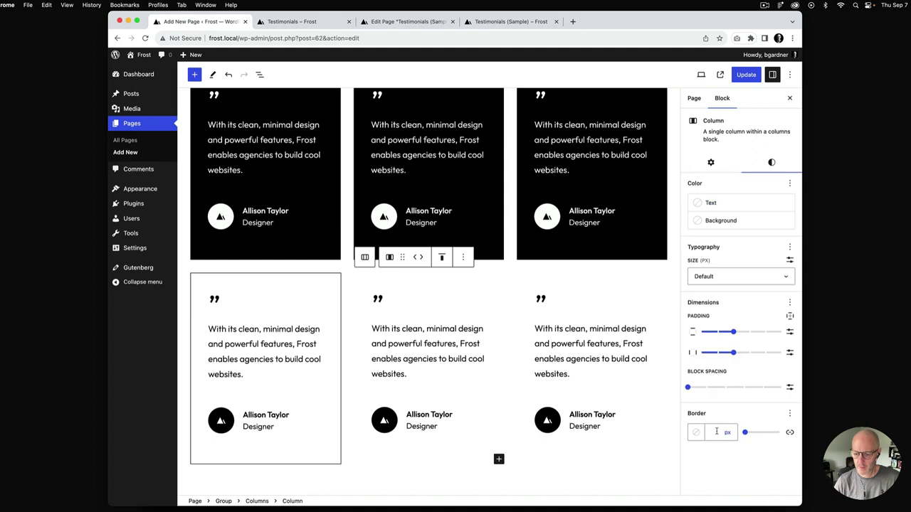
click(715, 433)
text(1)
click(691, 435)
click(587, 392)
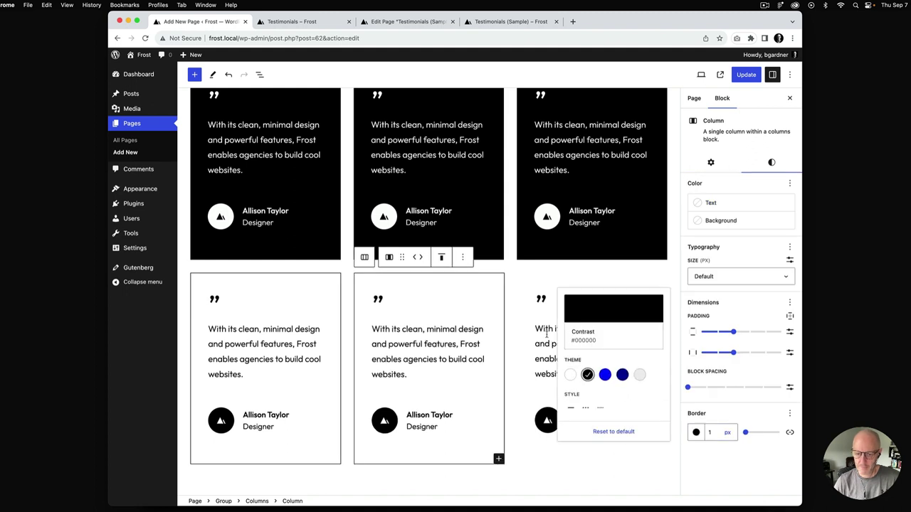
- Apply a 1 px black border to the fourth row's third card column
click(530, 318)
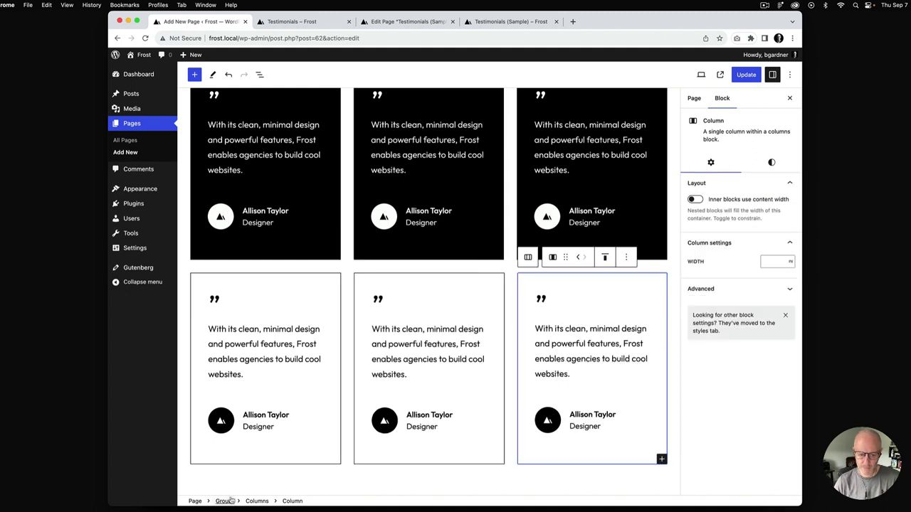
click(772, 163)
click(695, 433)
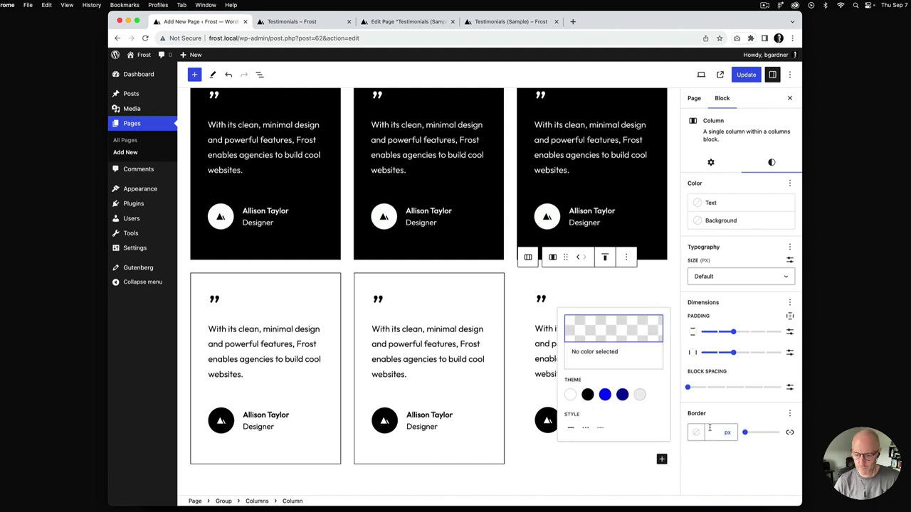
click(587, 396)
click(722, 479)
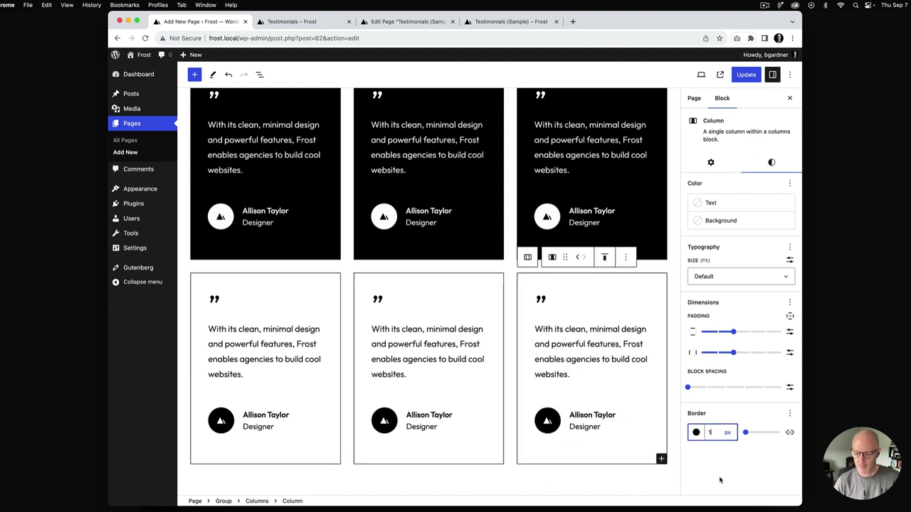
- Update the page and reload the live Testimonials page to check the new white avatar card row
click(746, 74)
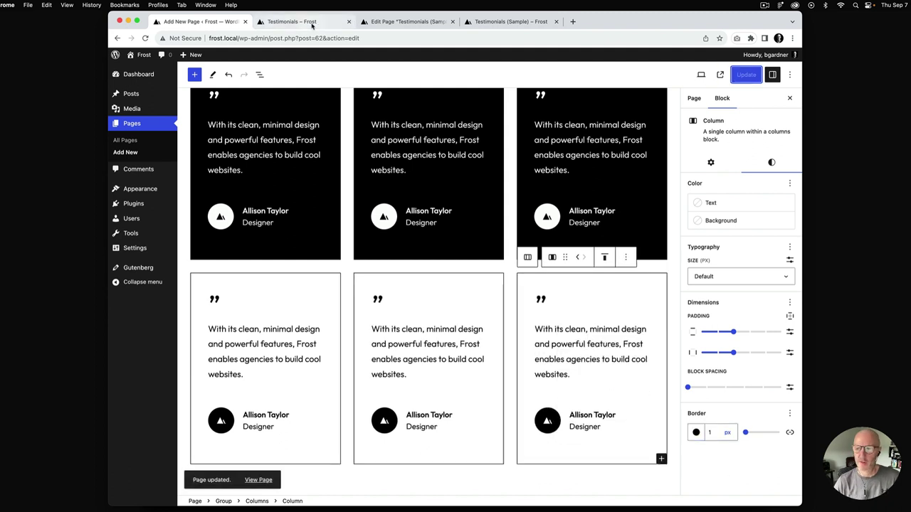
click(312, 26)
key(super+r)
scroll(374, 240, down, 5)
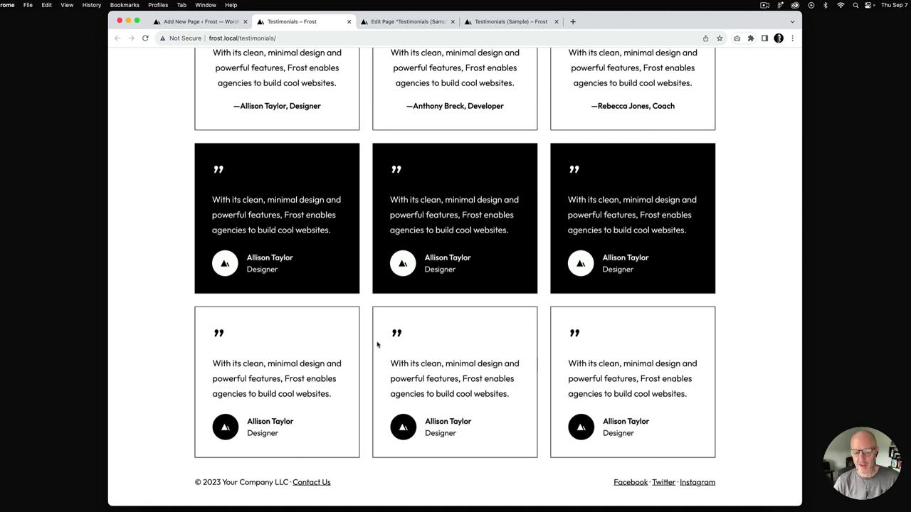
- Duplicate the third card column in the fourth testimonial row to make a four-column row
click(228, 23)
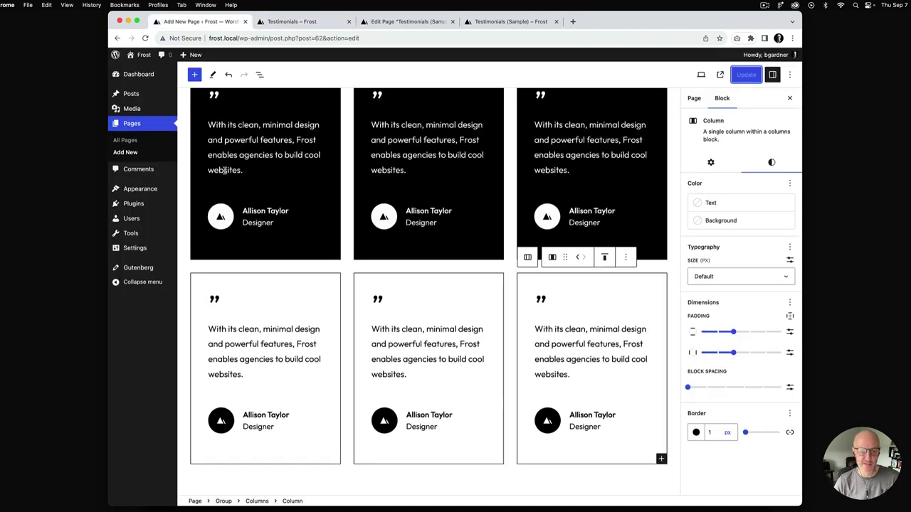
click(259, 74)
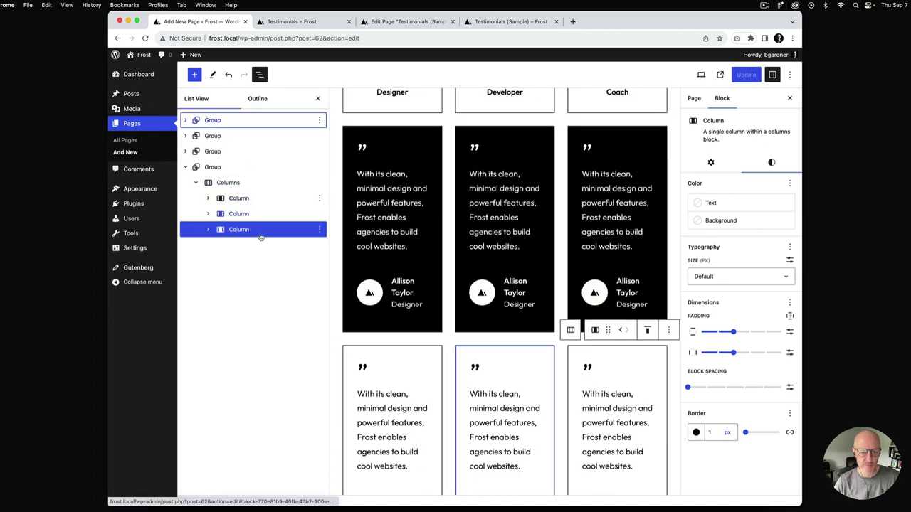
click(319, 229)
click(347, 283)
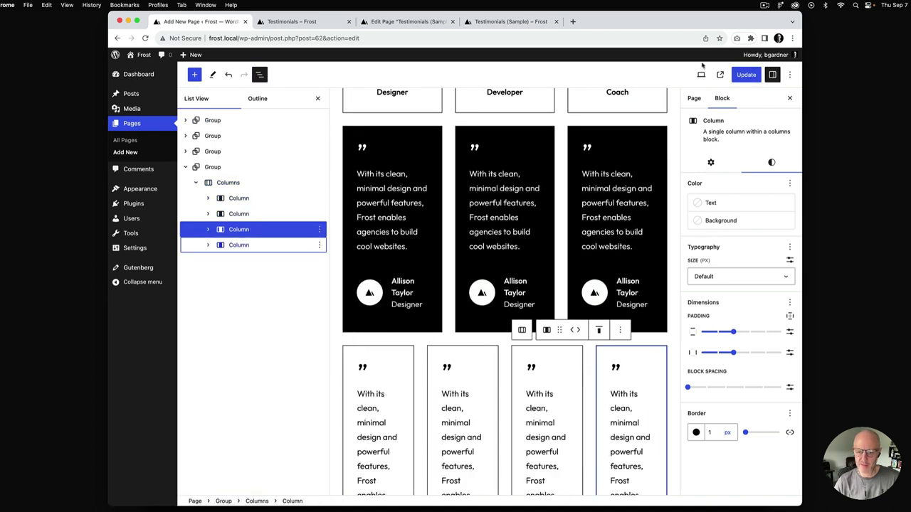
- Update the page and reload the live Testimonials page to check the four-column card row
click(746, 74)
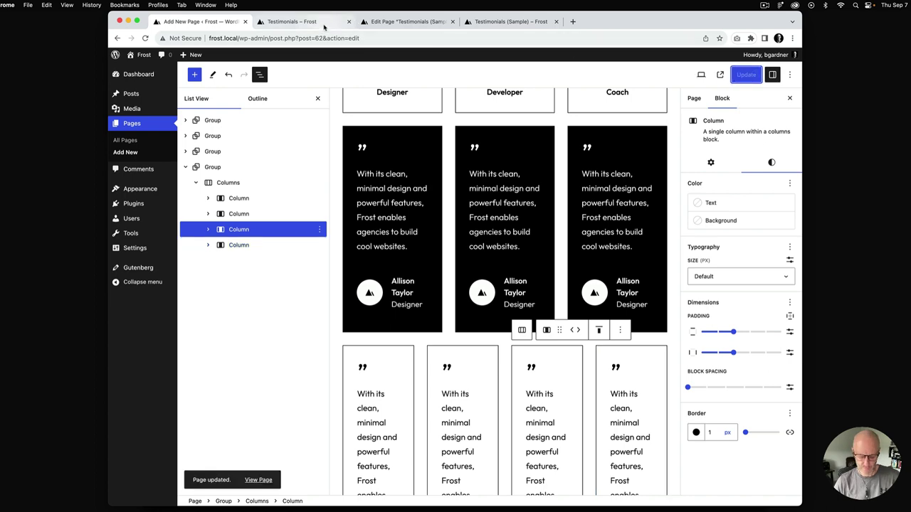
click(324, 21)
key(super+r)
scroll(417, 178, down, 2)
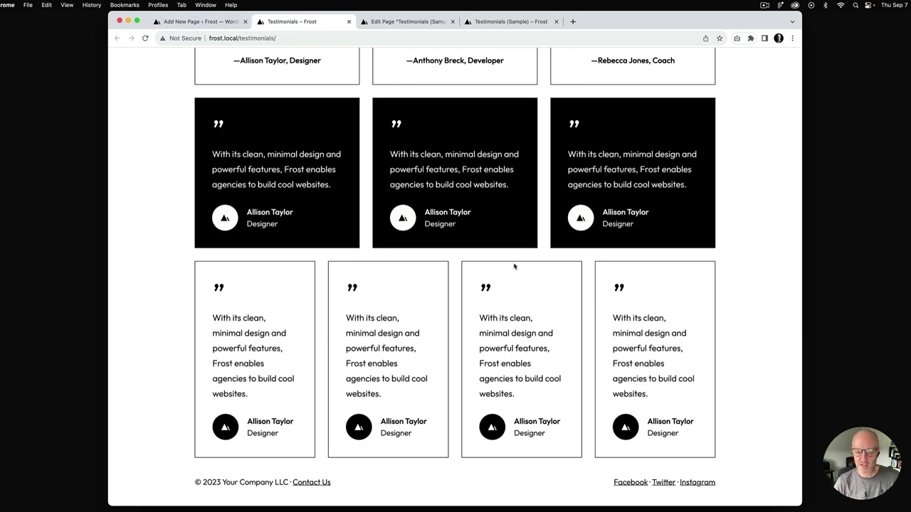
- Set the horizontal block spacing of the fourth row's Columns block to xSmall in the page editor
click(223, 21)
click(225, 187)
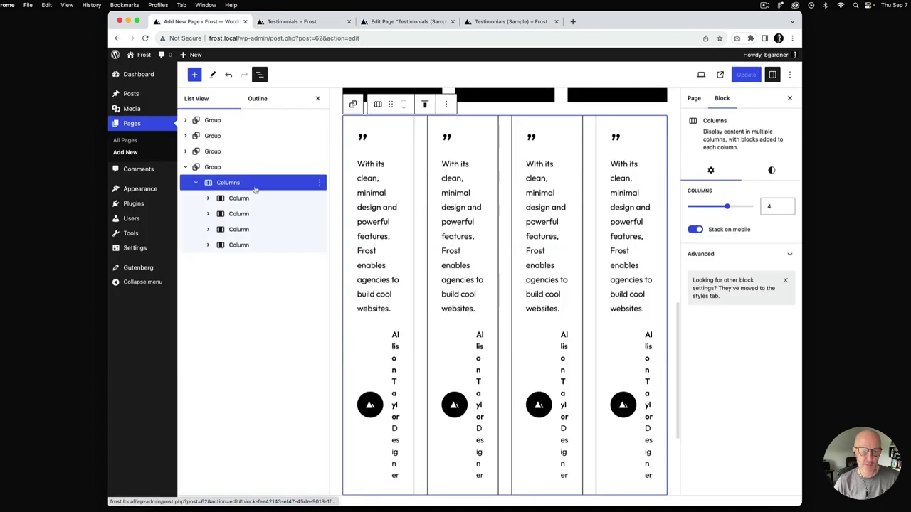
click(772, 172)
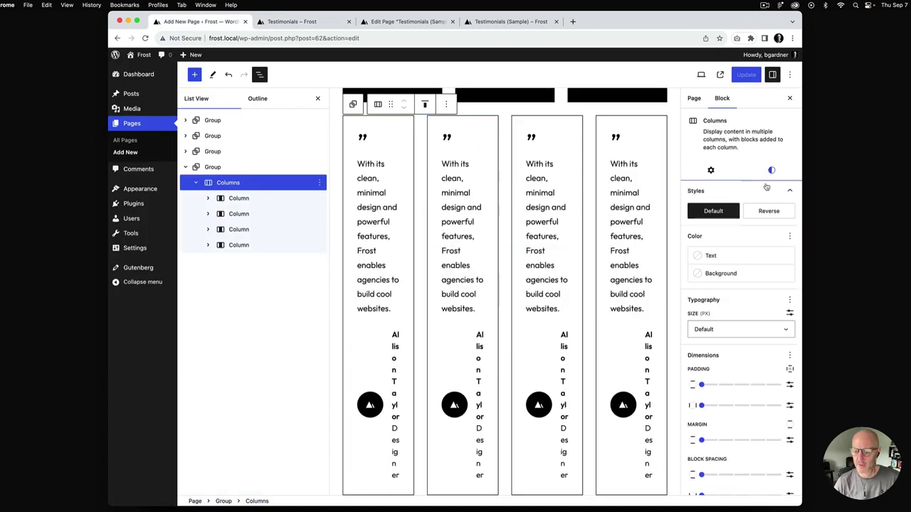
scroll(712, 320, down, 3)
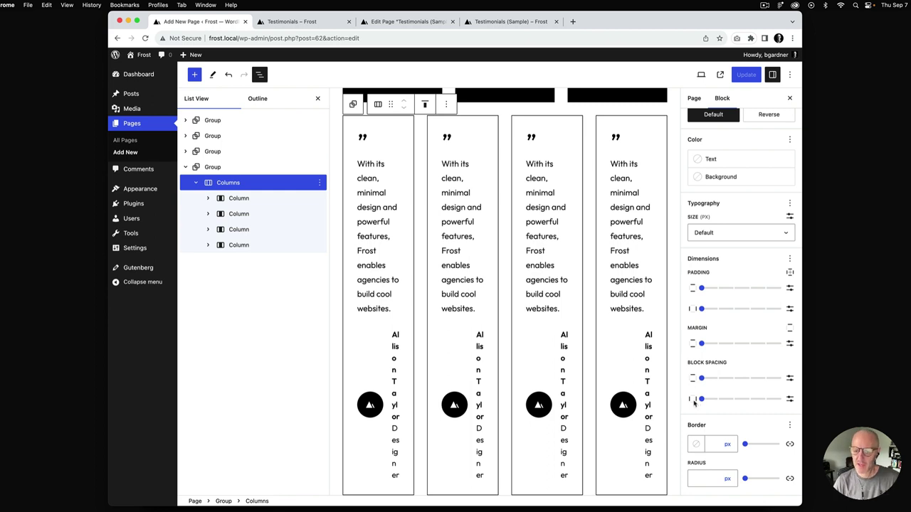
mouse_move(701, 399)
mouse_down()
mouse_move(774, 403)
mouse_move(715, 405)
mouse_up()
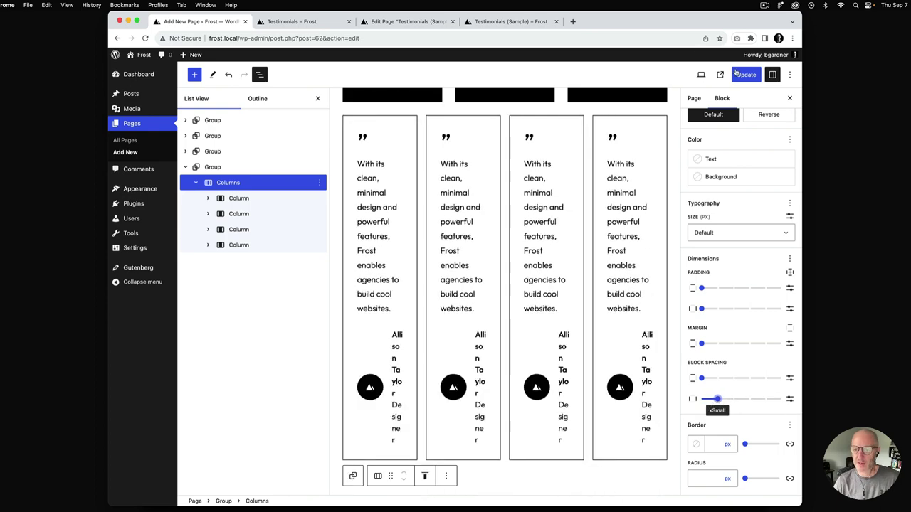
- Update the page, reload the live Testimonials page and review all the testimonial rows with the tighter column spacing
click(740, 74)
click(325, 24)
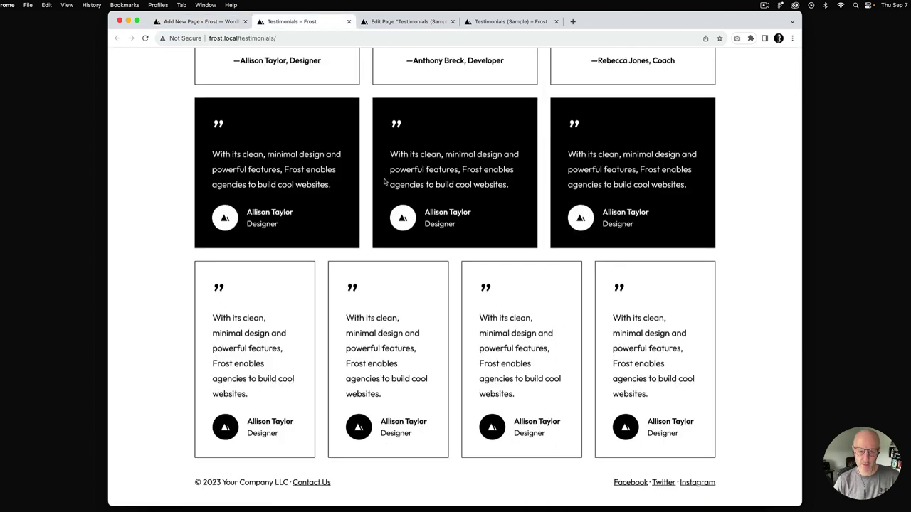
key(super+r)
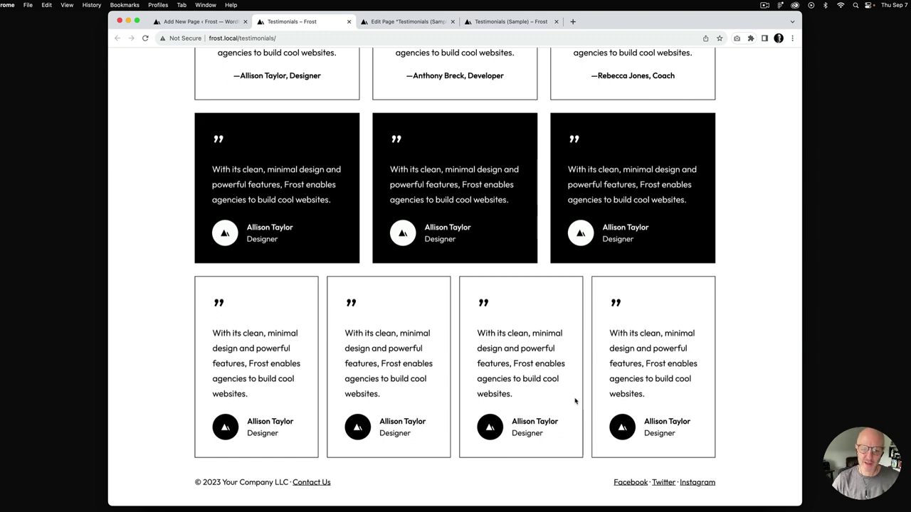
scroll(507, 334, up, 2)
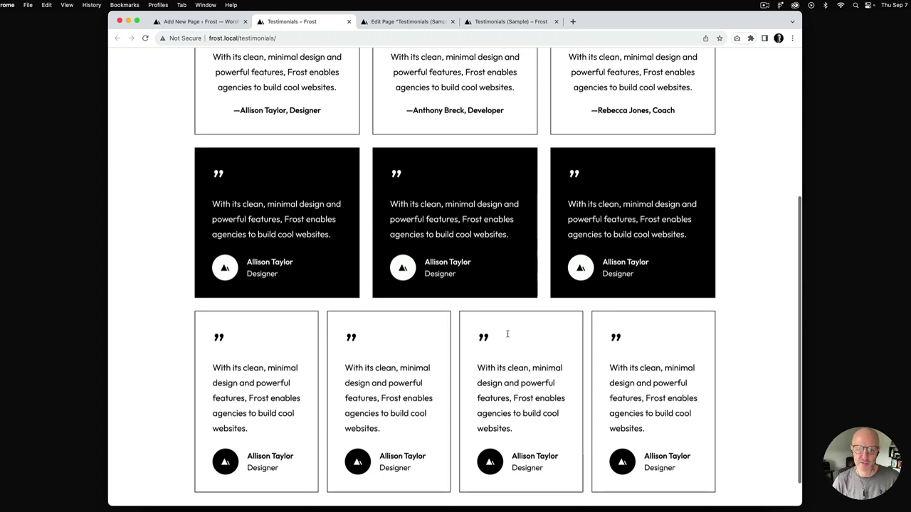
scroll(508, 334, up, 10)
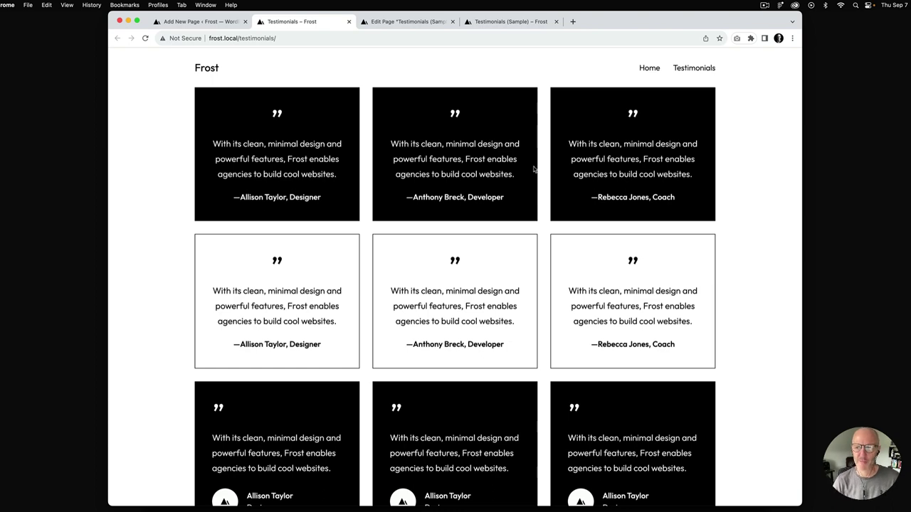
scroll(478, 182, down, 5)
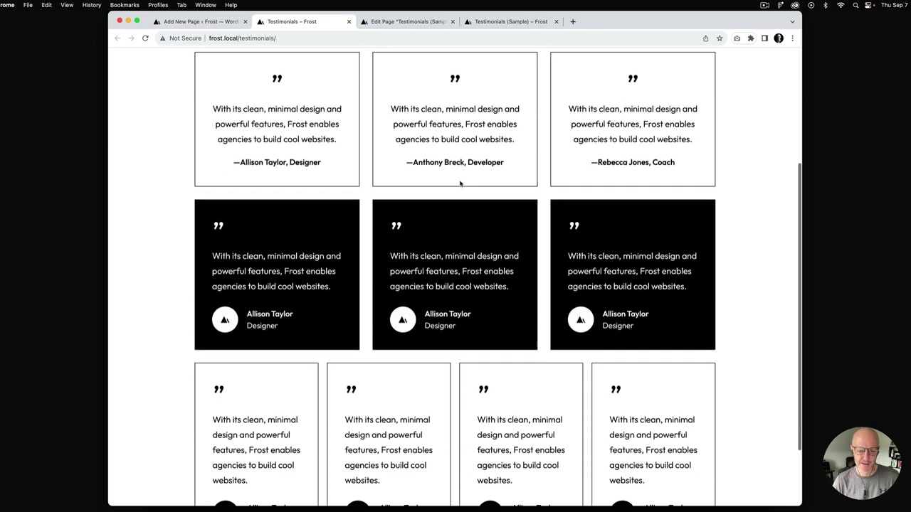
scroll(460, 183, down, 3)
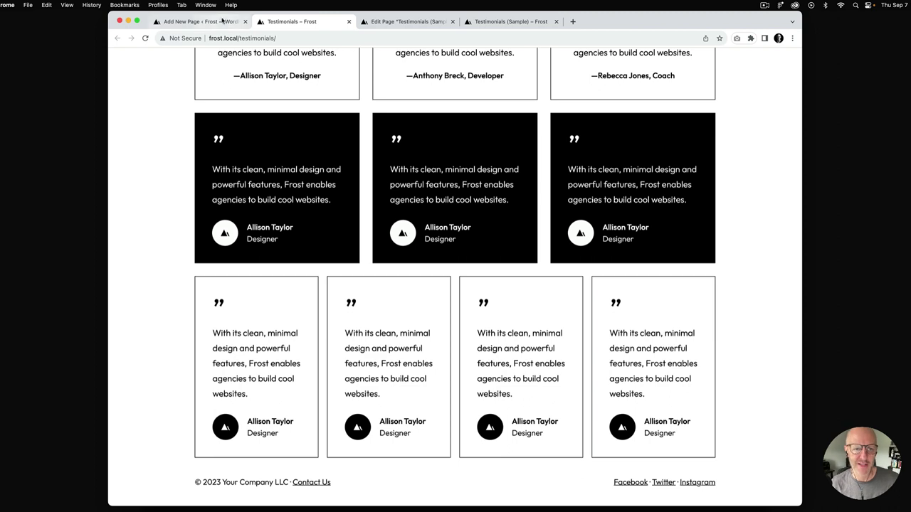